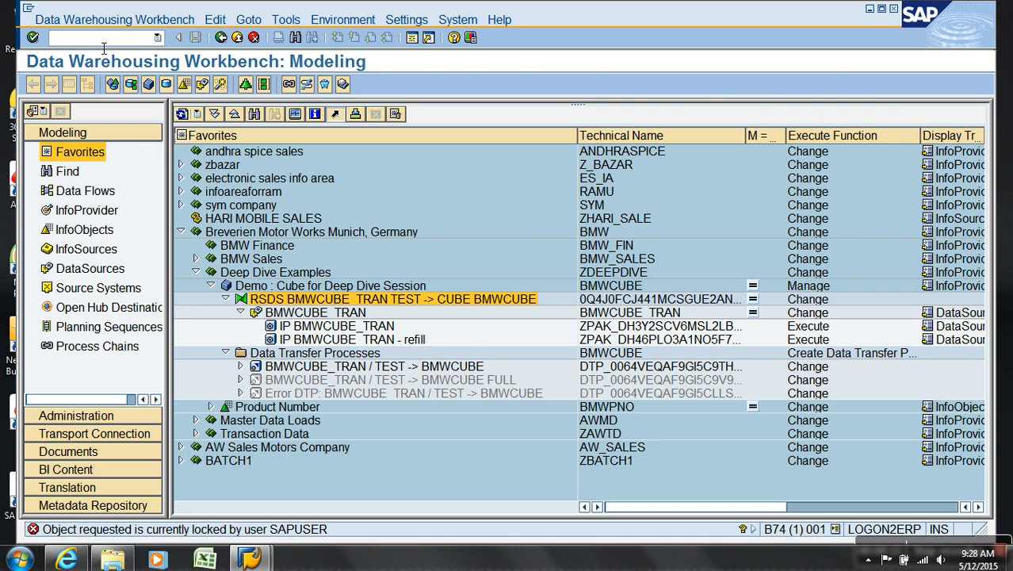
# Open the lock entry list with transaction SM12 and delete the lock entry for the BMWCUBE_TRAN to BMWCUBE transformation.
pyautogui.write('2')
pyautogui.press('Return')
pyautogui.click(41, 85)
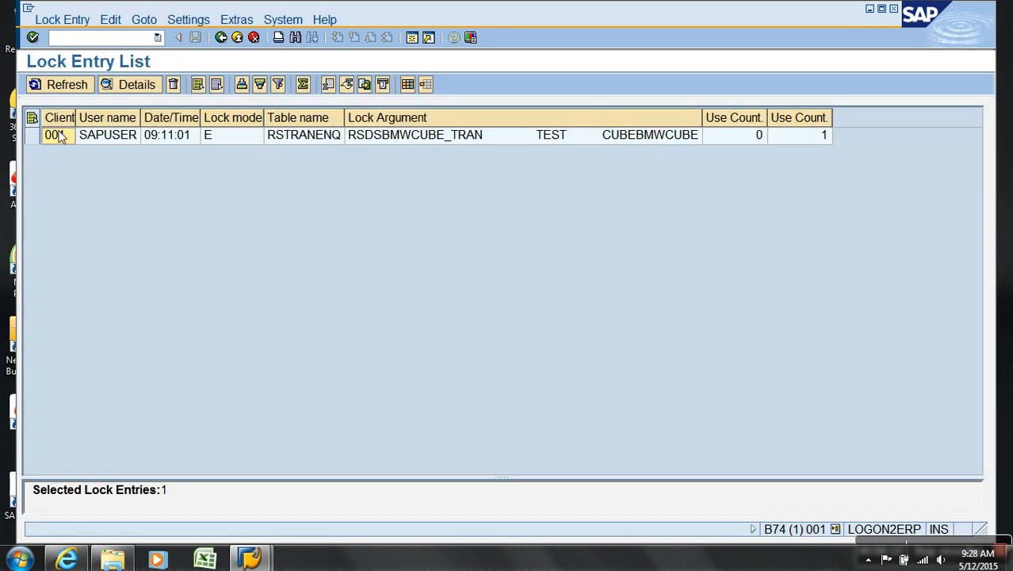
pyautogui.click(38, 138)
pyautogui.click(173, 85)
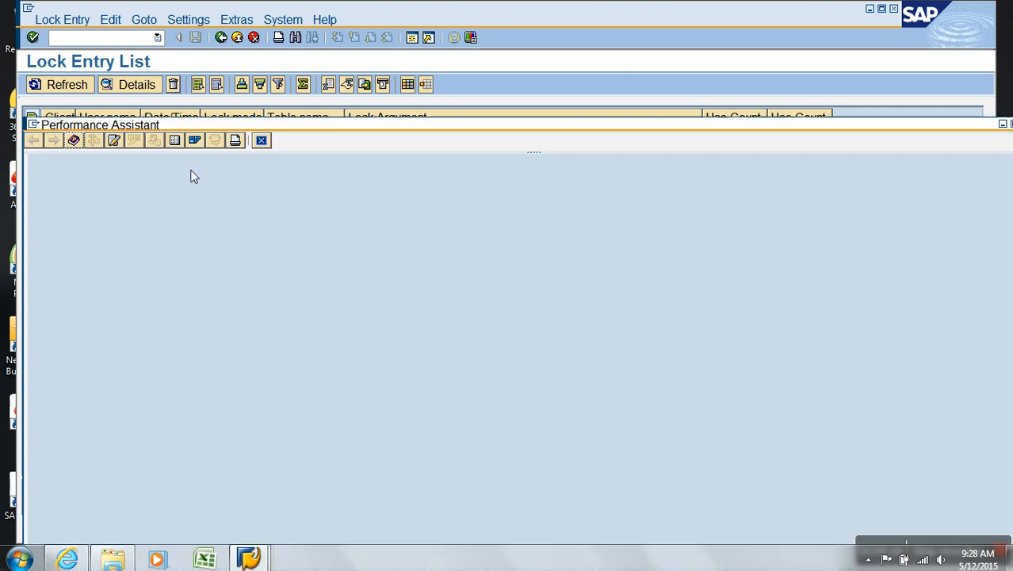
pyautogui.click(290, 283)
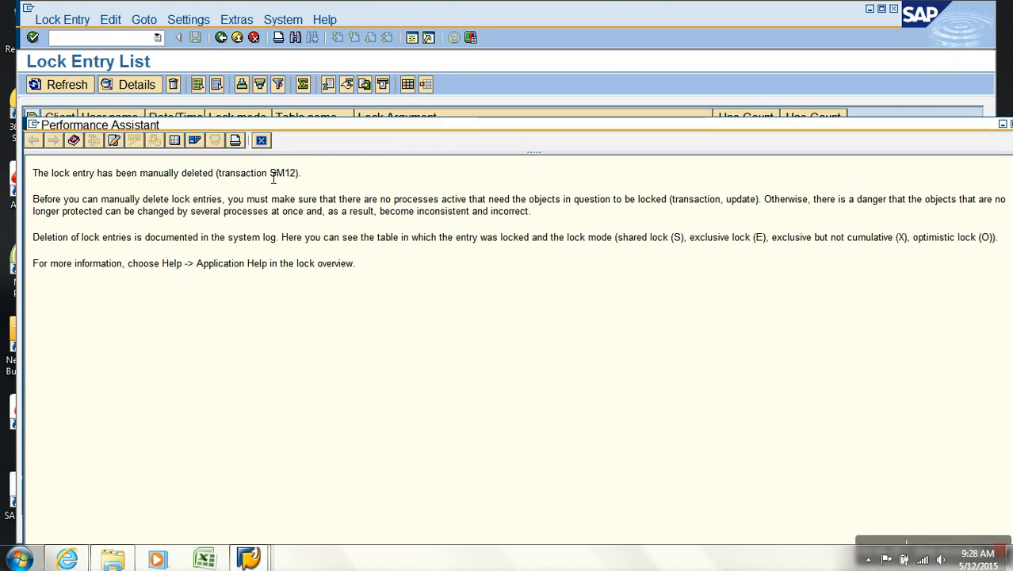
pyautogui.click(261, 140)
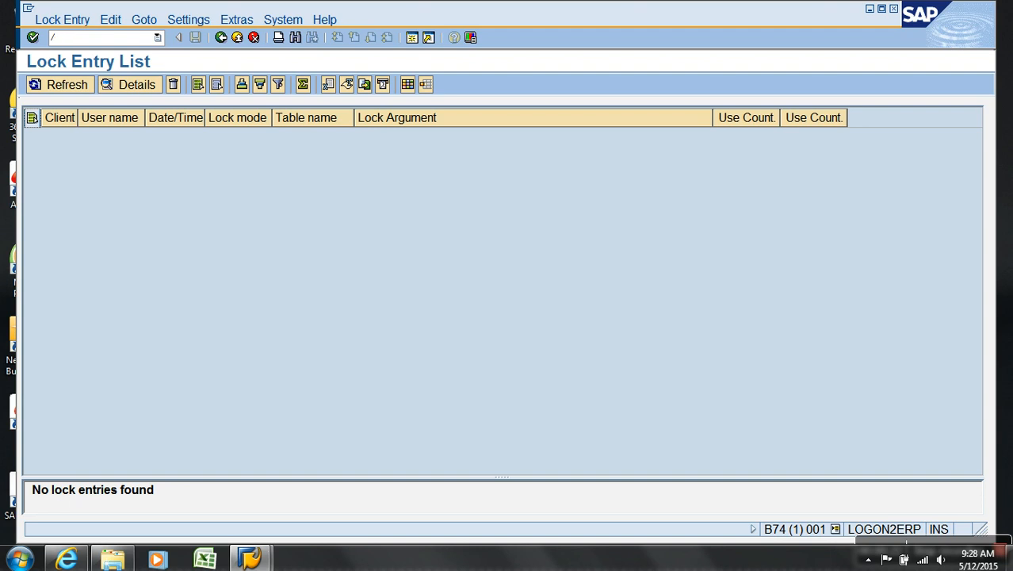
# Reopen the Data Warehousing Workbench and open the RSDS BMWCUBE_TRAN TEST -> CUBE BMWCUBE transformation for changing, with the navigation area hidden.
pyautogui.press('Return')
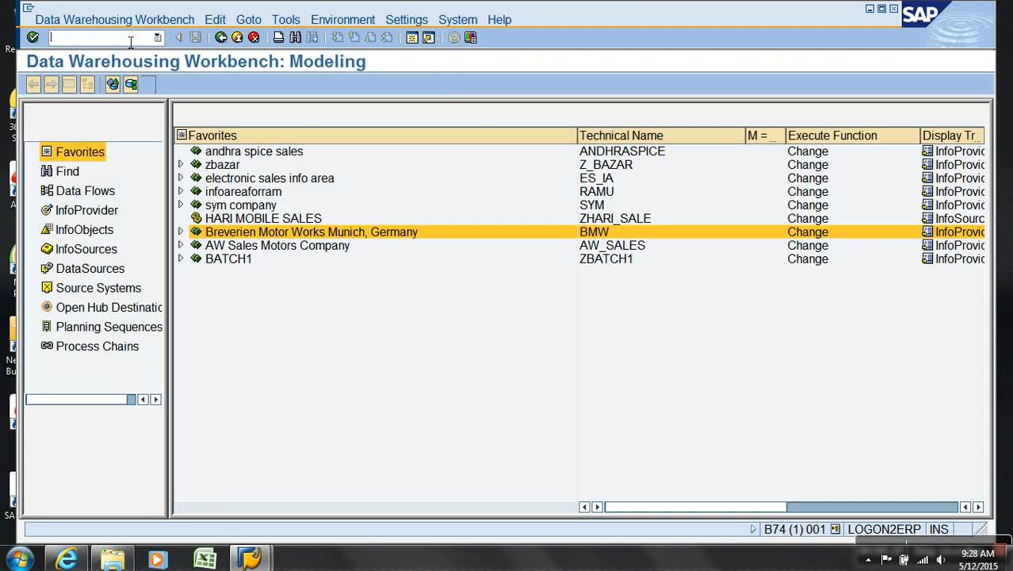
pyautogui.click(180, 231)
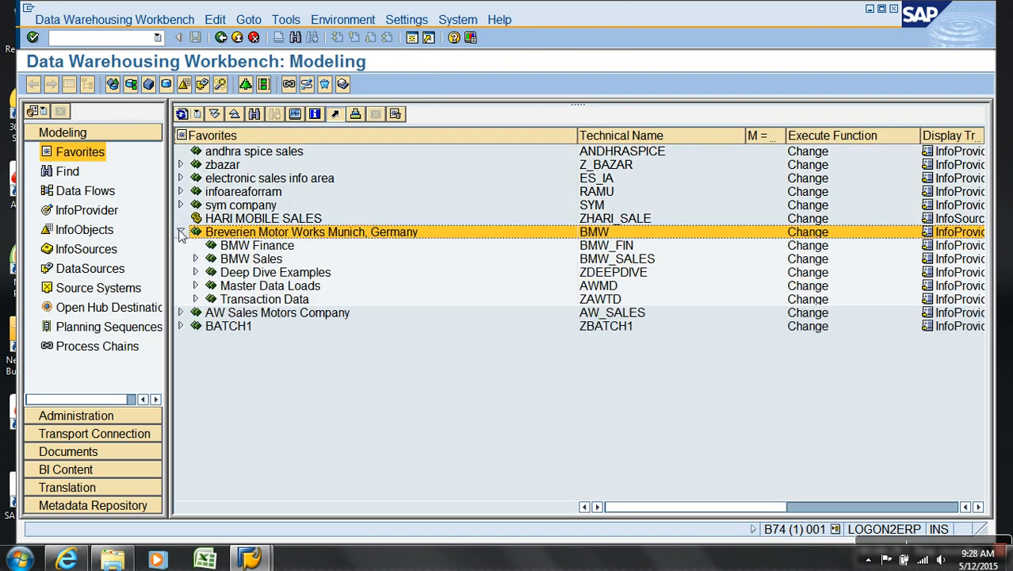
pyautogui.click(196, 272)
pyautogui.click(211, 286)
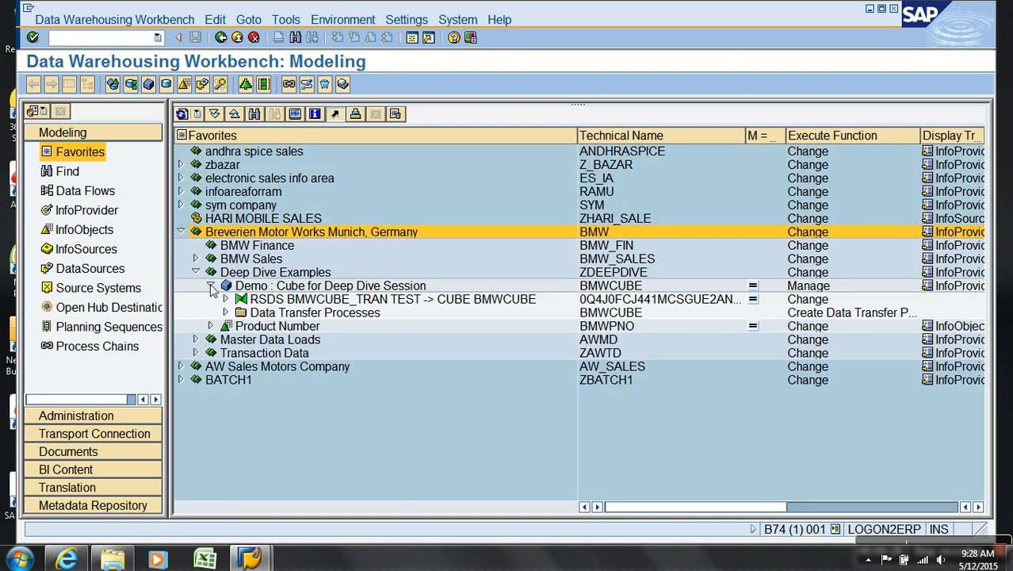
pyautogui.click(225, 299)
pyautogui.rightClick(304, 295)
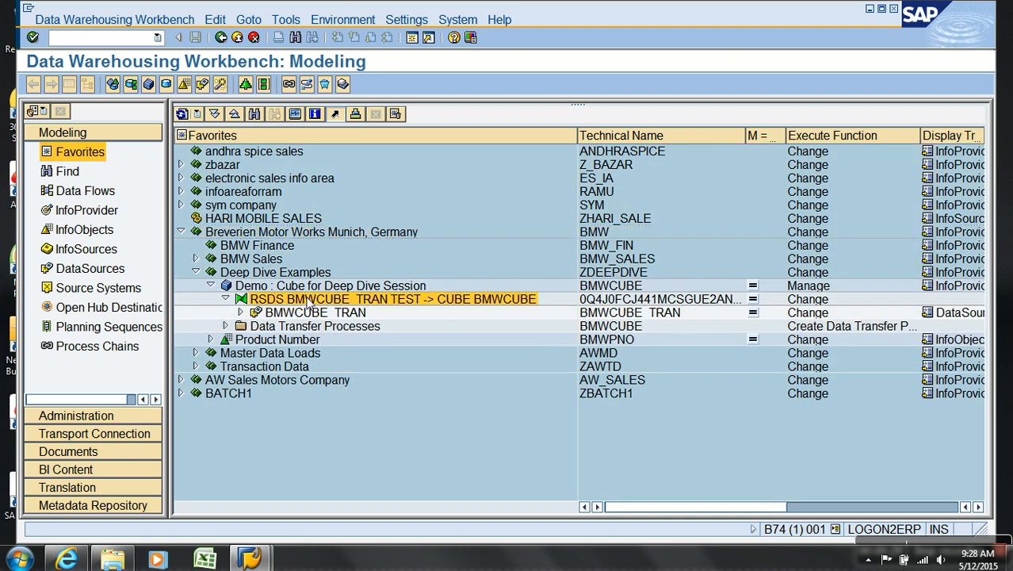
pyautogui.click(365, 325)
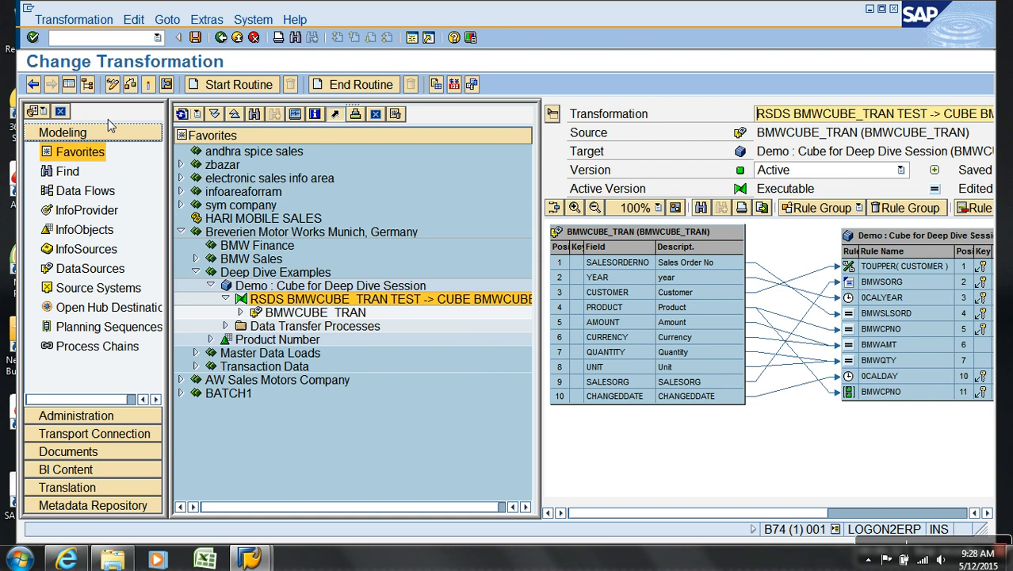
pyautogui.click(69, 85)
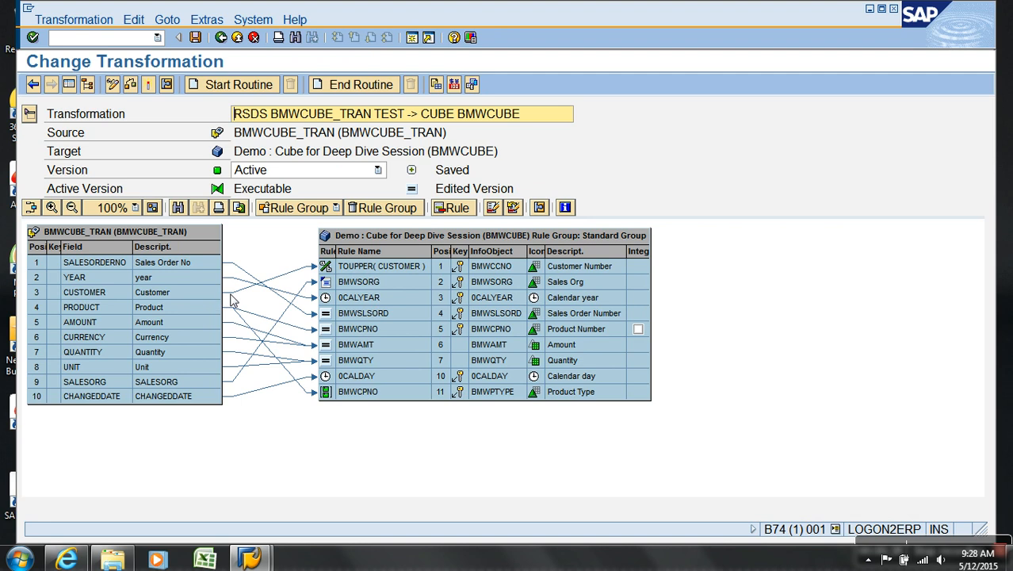
# Delete the transformation rule that fills BMWSORG from the SALESORG source field.
pyautogui.click(311, 302)
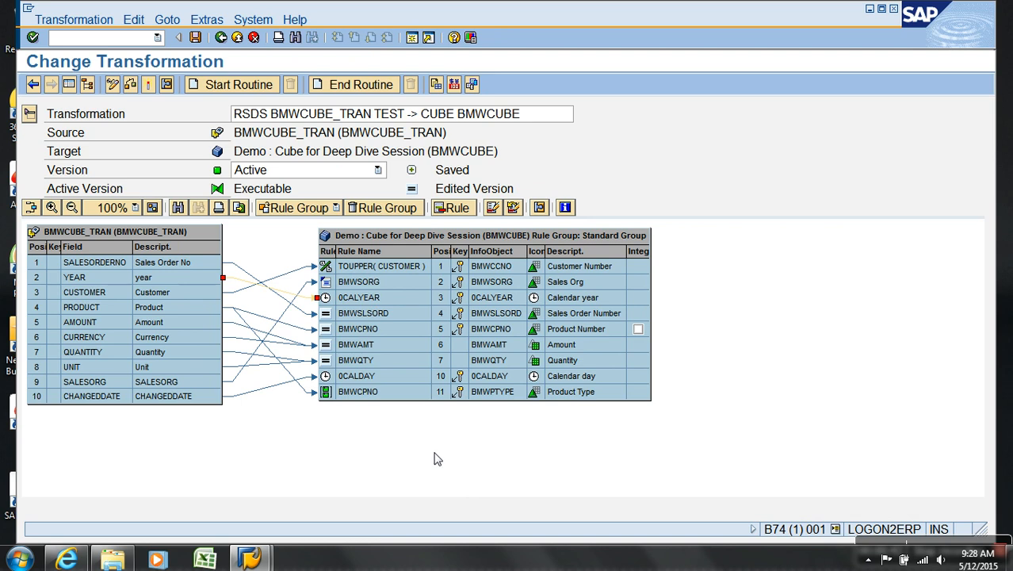
pyautogui.click(384, 422)
pyautogui.rightClick(337, 283)
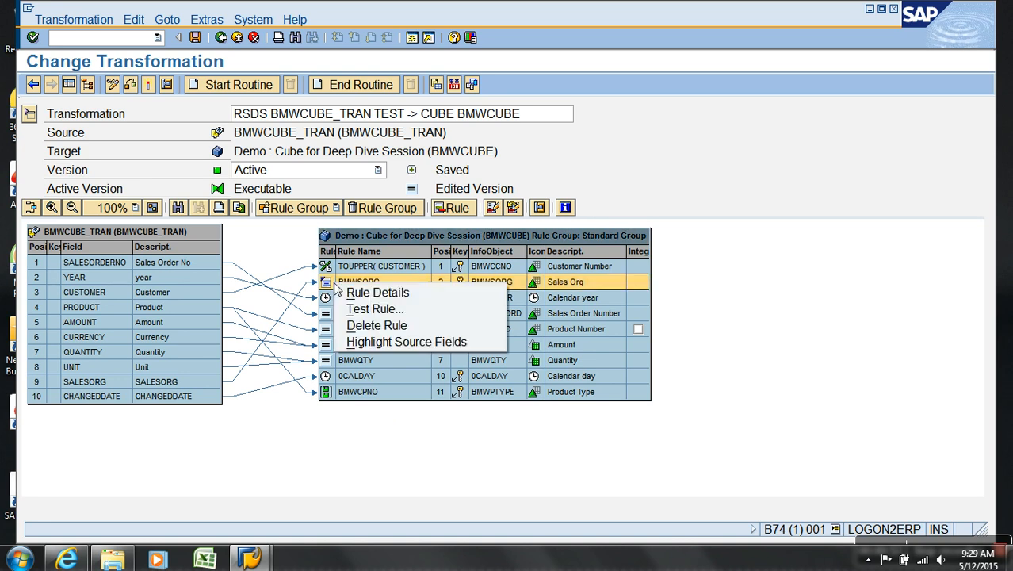
pyautogui.click(382, 326)
pyautogui.click(328, 301)
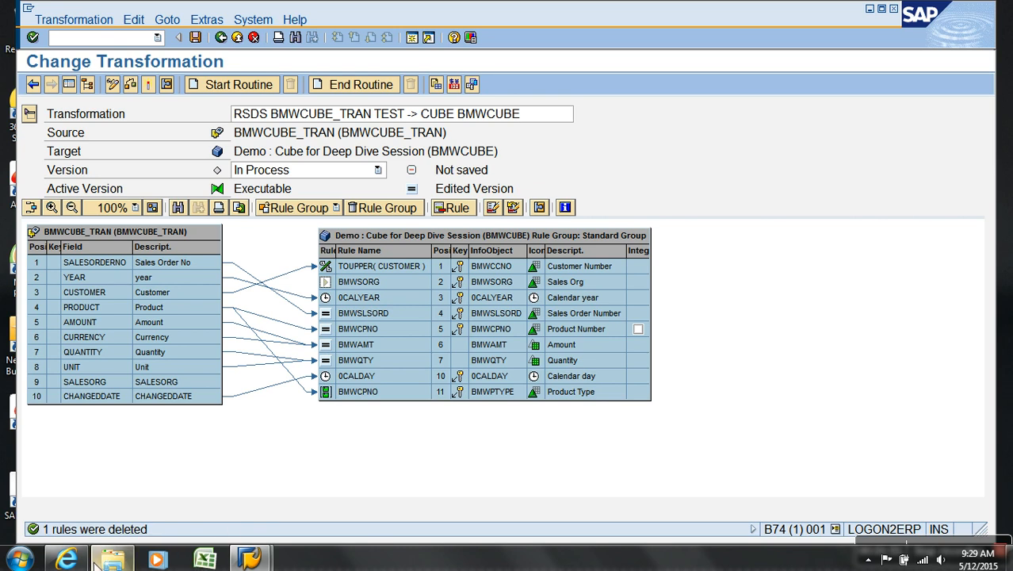
# Open the Transform_sample_data file from the desktop in Excel and examine the values in the SALESORG column.
pyautogui.press('super+d')
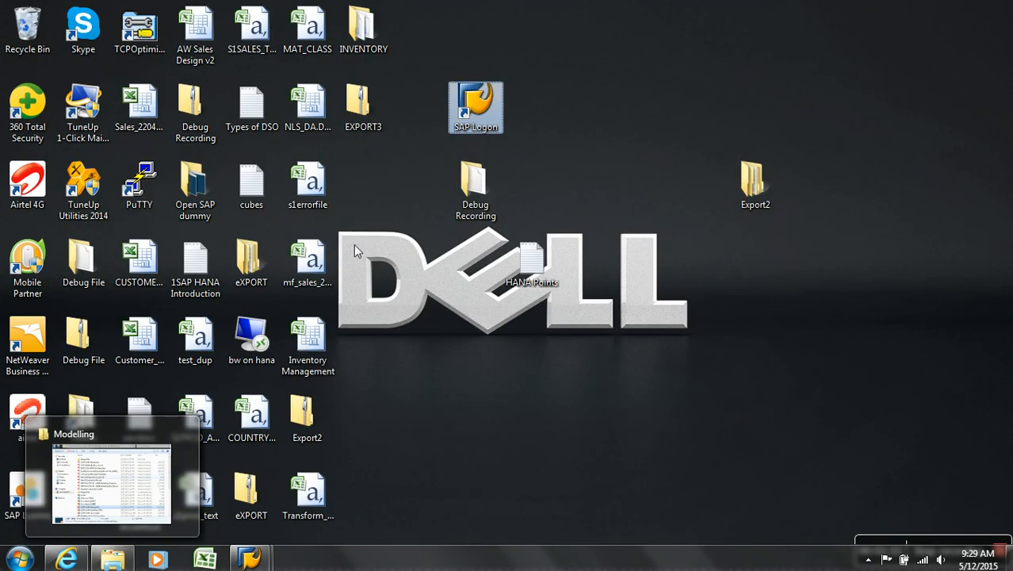
pyautogui.click(308, 264)
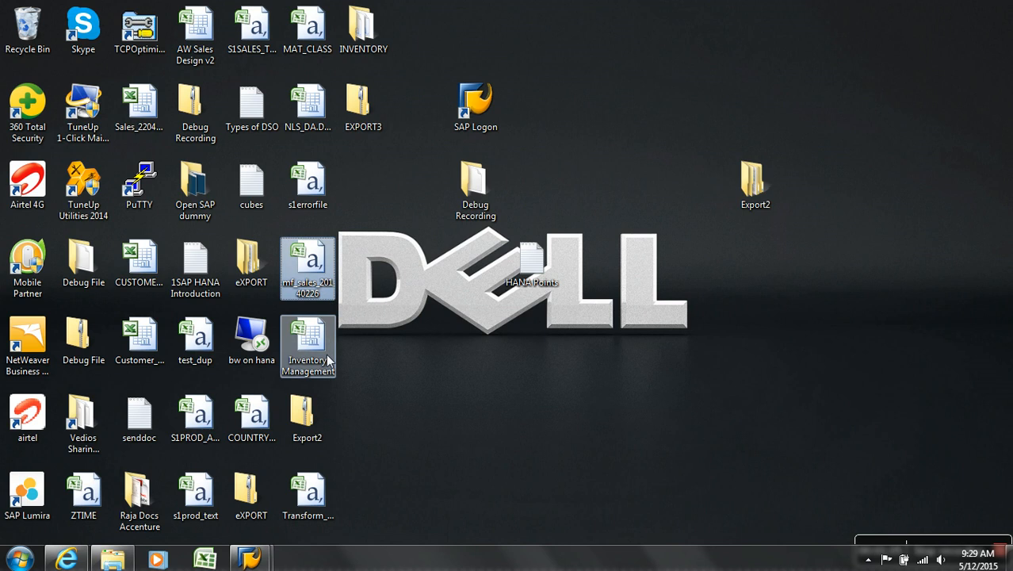
pyautogui.doubleClick(315, 498)
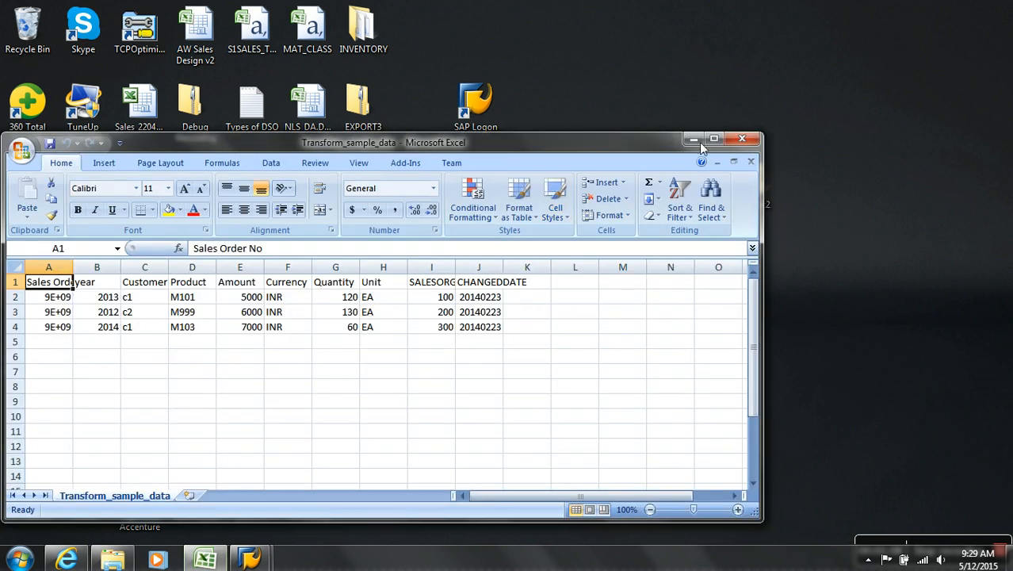
pyautogui.click(728, 146)
pyautogui.moveTo(438, 164); pyautogui.dragTo(442, 194)
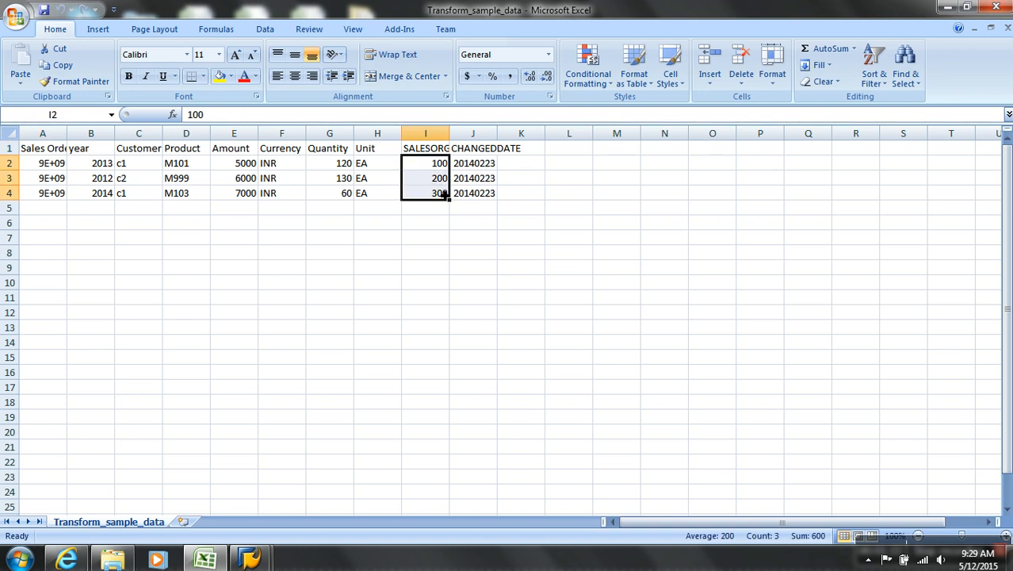
pyautogui.click(447, 217)
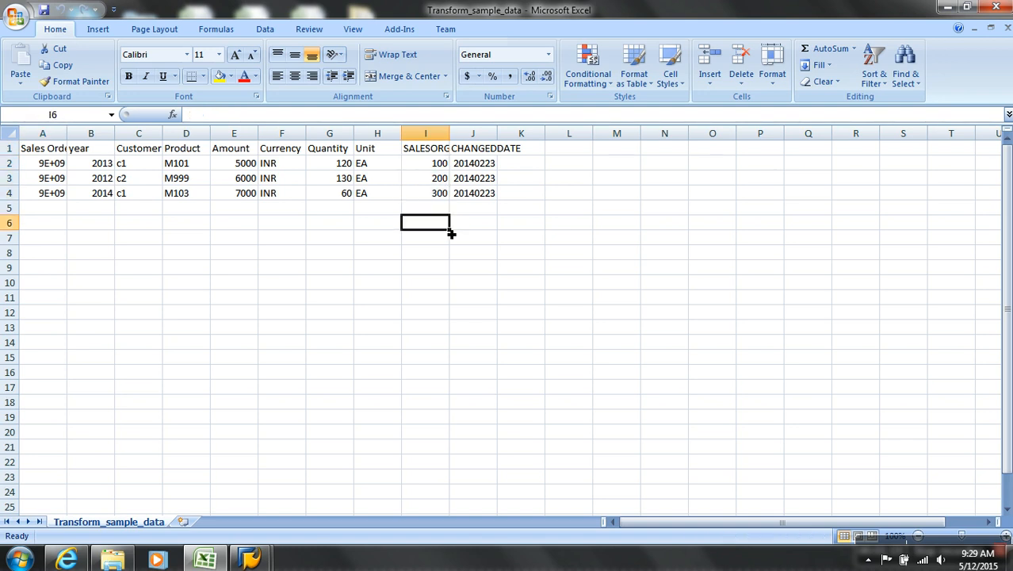
pyautogui.moveTo(443, 163); pyautogui.dragTo(433, 201)
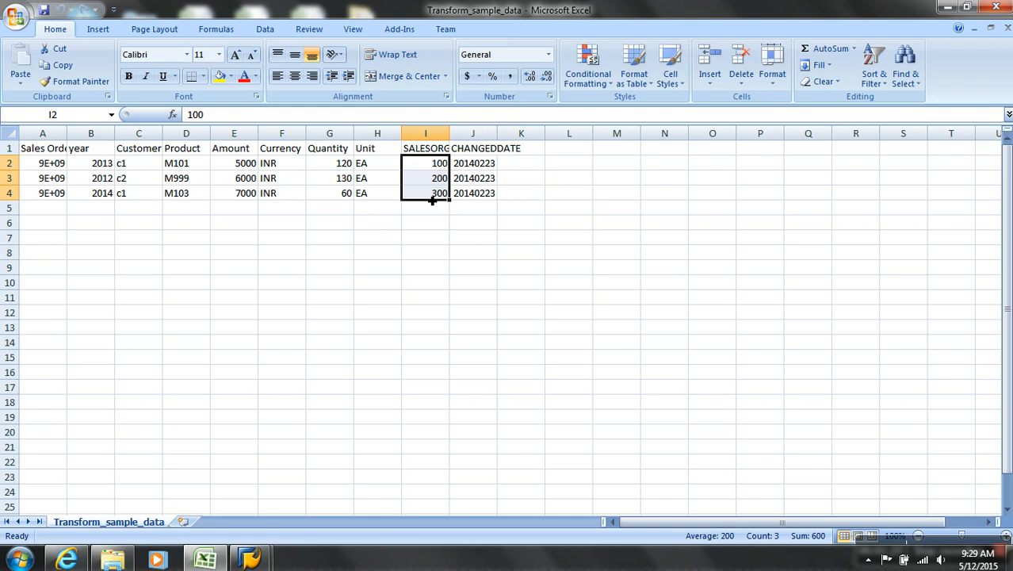
pyautogui.click(433, 167)
pyautogui.press('Down')
pyautogui.click(434, 207)
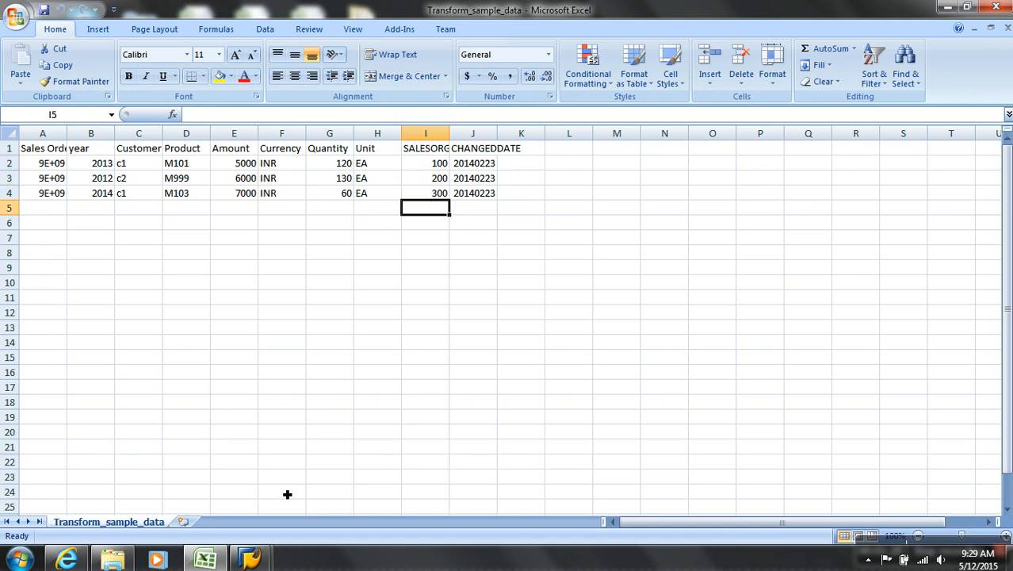
# Switch back to SAP and start the ABAP Dictionary with transaction SE11 in a separate session.
pyautogui.click(250, 559)
pyautogui.click(343, 514)
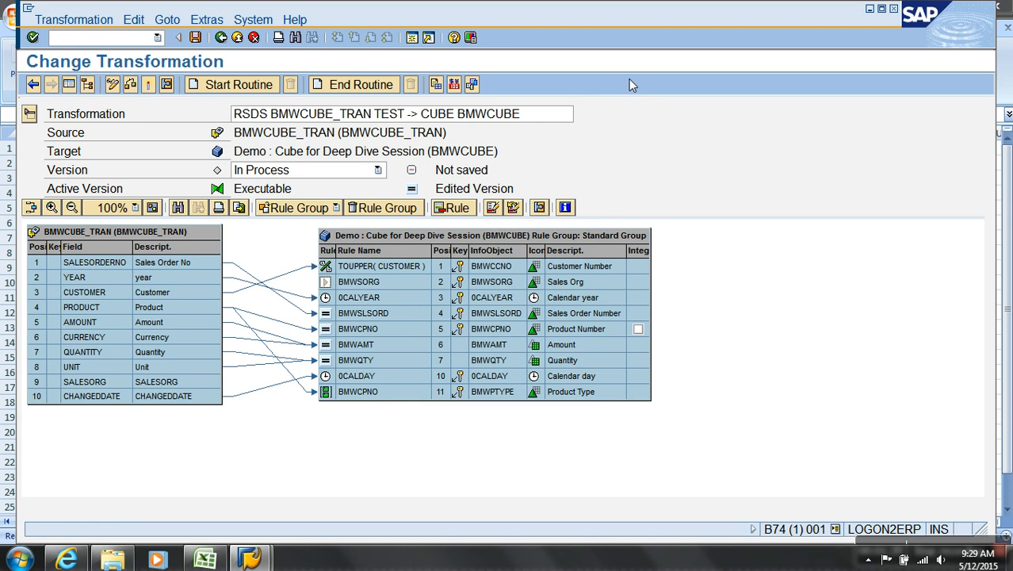
pyautogui.hotkey('alt', 'Tab')
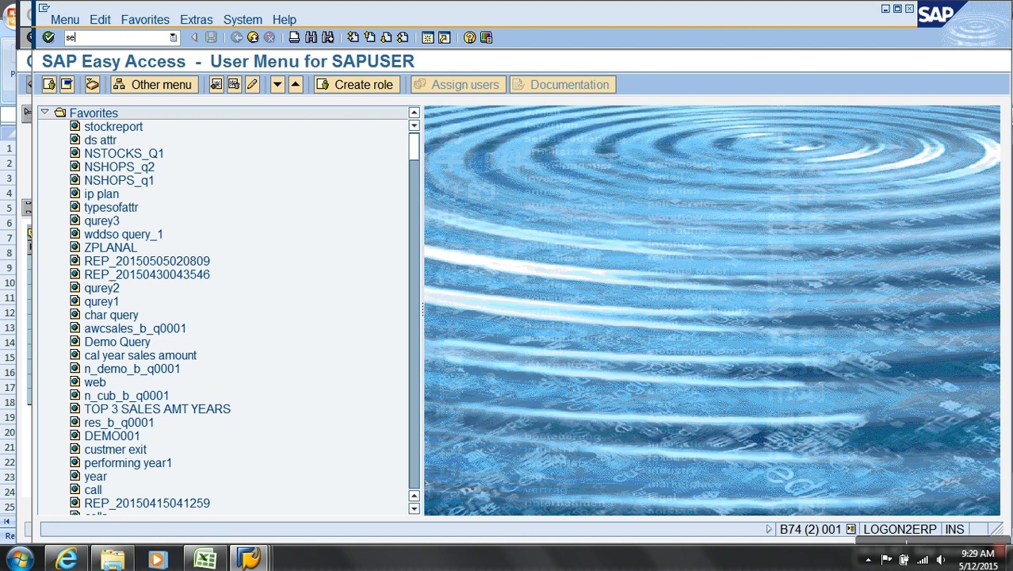
pyautogui.write('11')
pyautogui.press('Return')
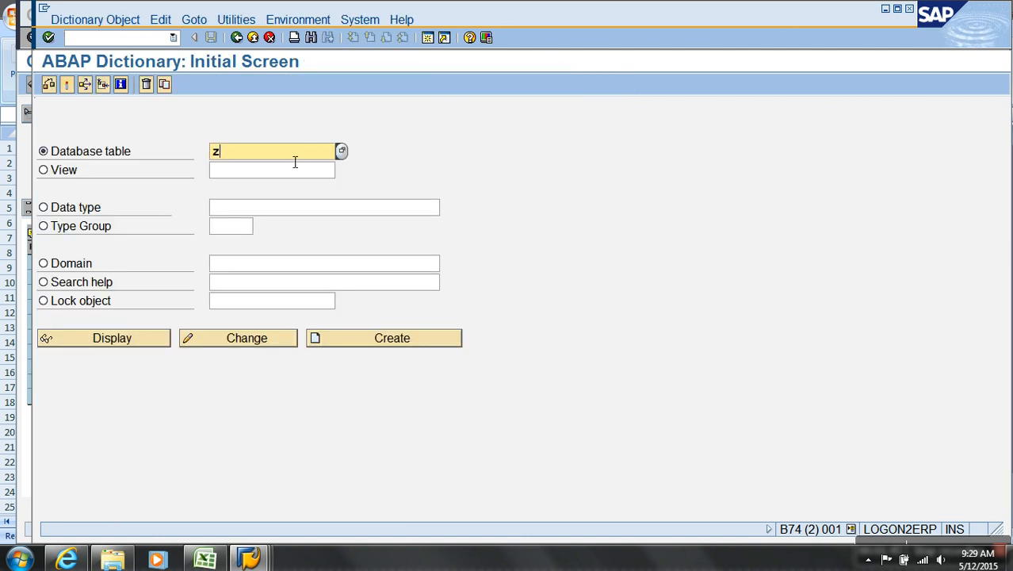
# Create a database table named ZSLSORG_MAP.
pyautogui.write('zslsorg_map')
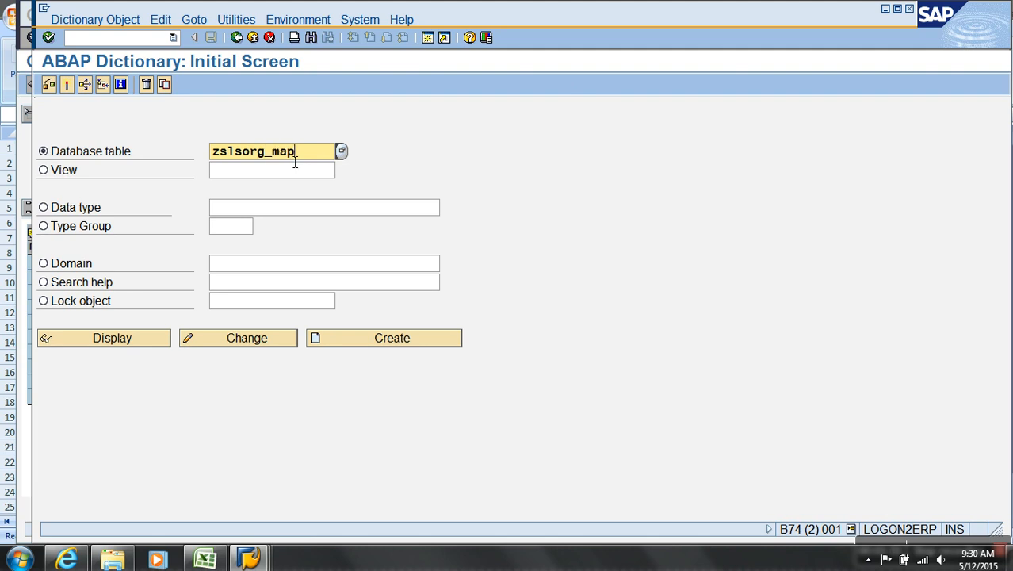
pyautogui.press('Return')
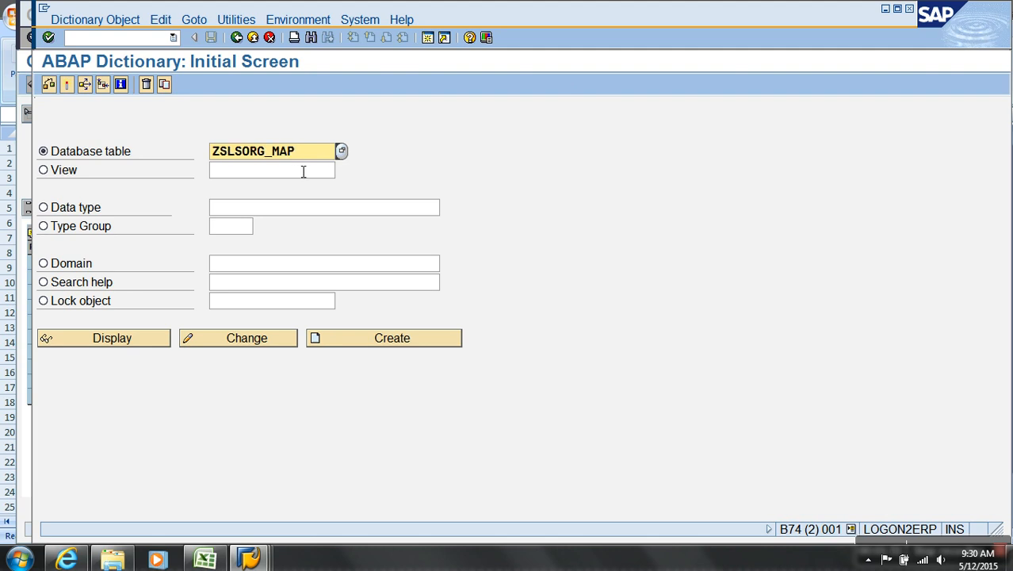
pyautogui.click(351, 339)
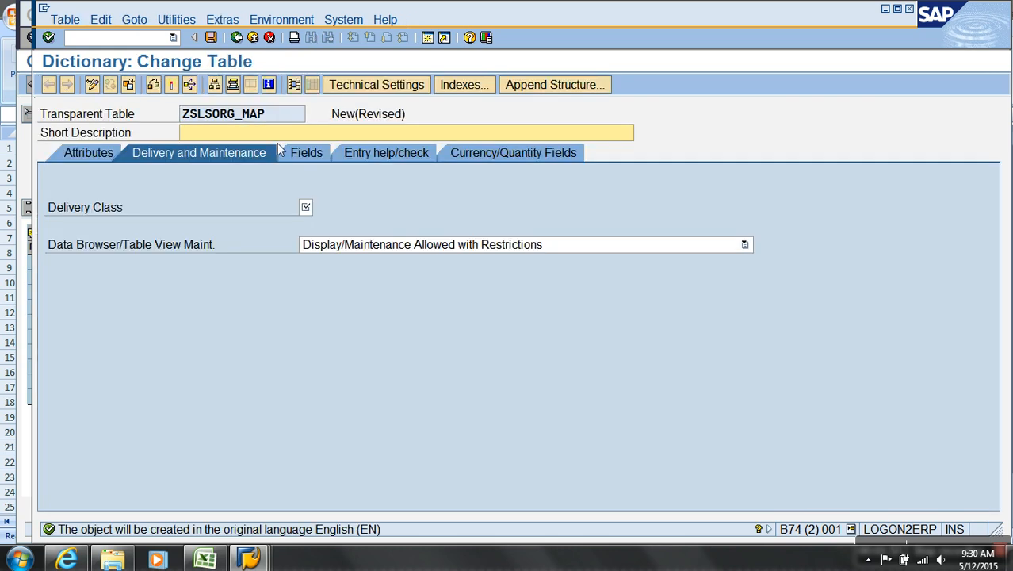
# Describe the table as "Sales Org Mapping" and set delivery class A with Display/Maintenance Allowed.
pyautogui.write('Sales Org Mapping')
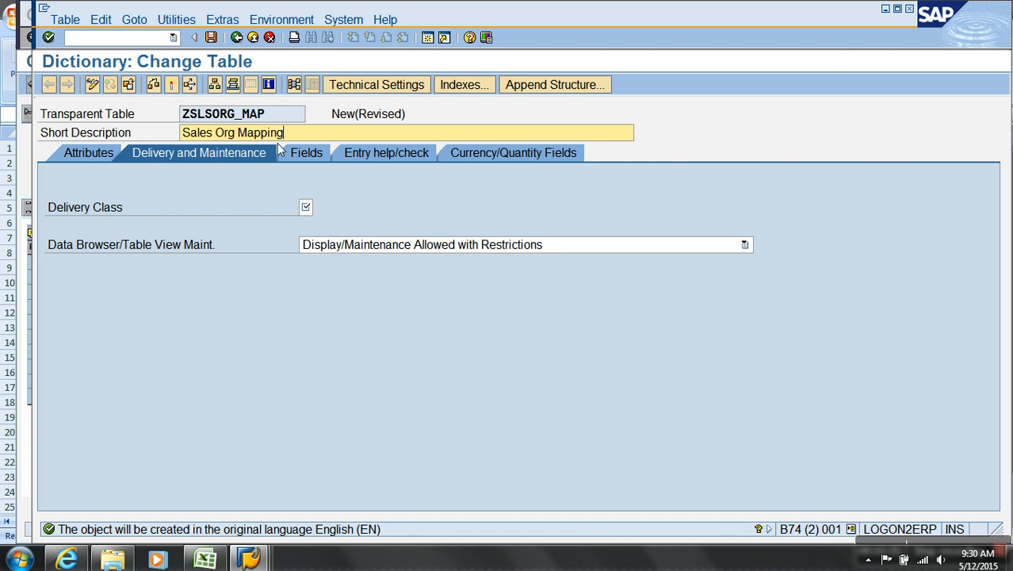
pyautogui.click(308, 206)
pyautogui.click(315, 206)
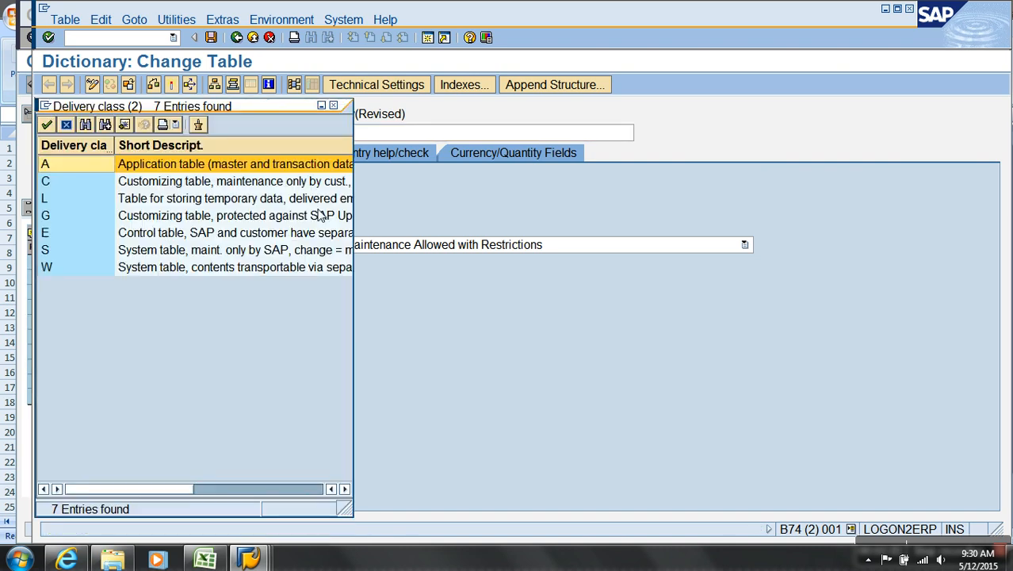
pyautogui.doubleClick(78, 180)
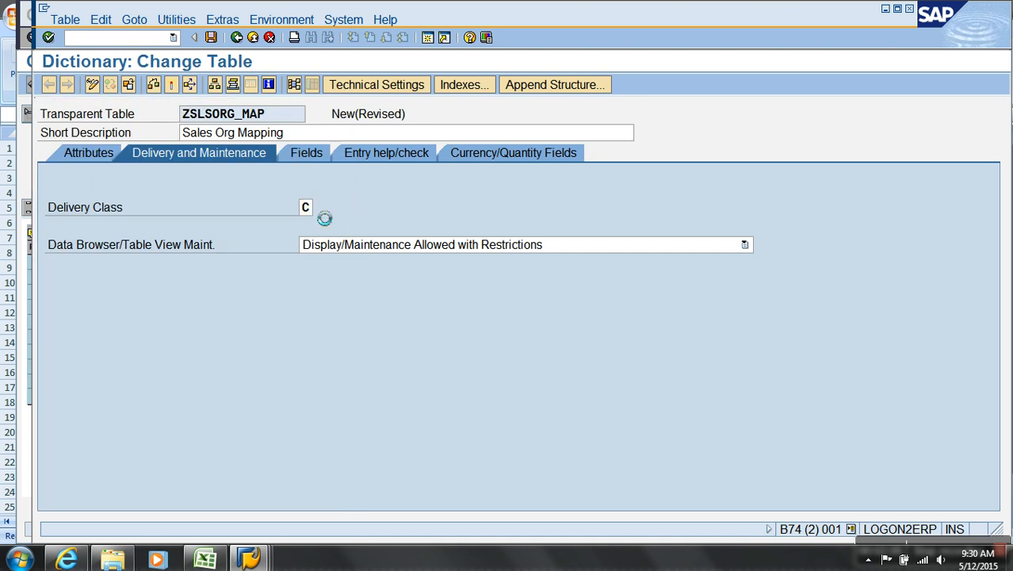
pyautogui.doubleClick(90, 165)
pyautogui.click(447, 247)
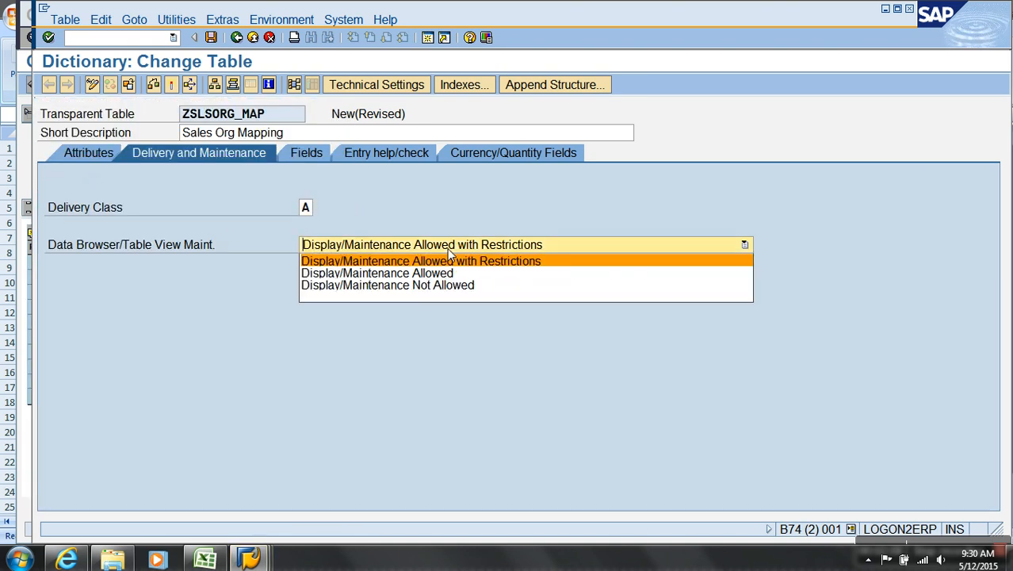
pyautogui.click(451, 276)
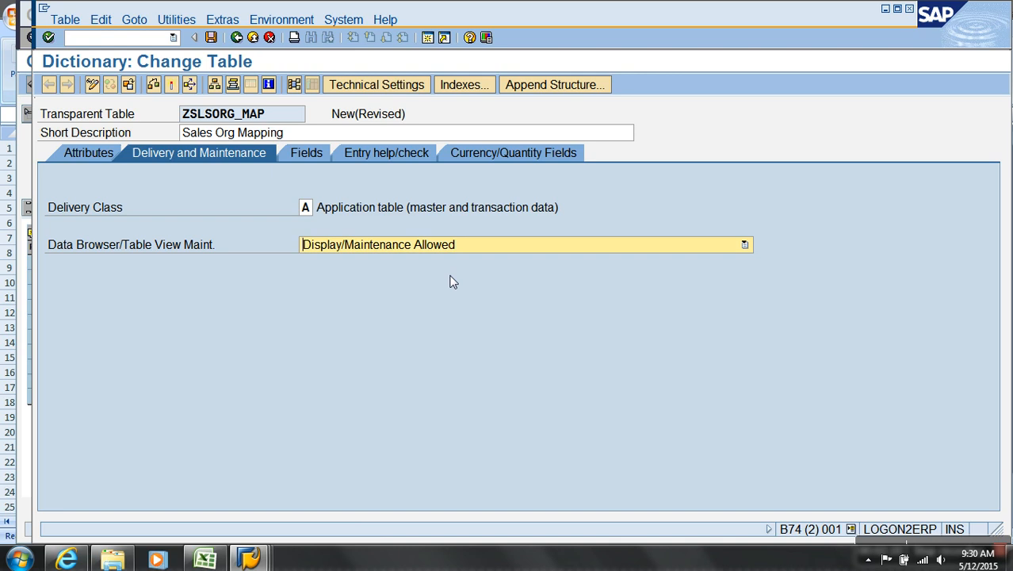
# Add the fields oldorg and neworg to table ZSLSORG_MAP.
pyautogui.click(306, 156)
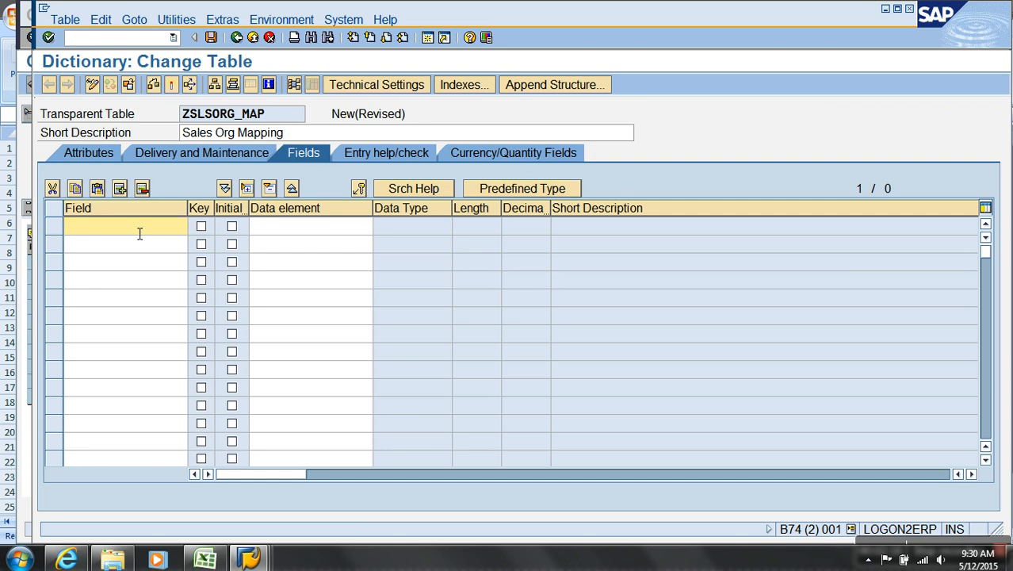
pyautogui.write('old')
pyautogui.click(130, 246)
pyautogui.write('neworg')
# Assign the data element /bic/oibmwsorg to both the oldorg and neworg fields.
pyautogui.click(408, 228)
pyautogui.hotkey('shift', 'Tab')
pyautogui.click(316, 251)
pyautogui.click(312, 231)
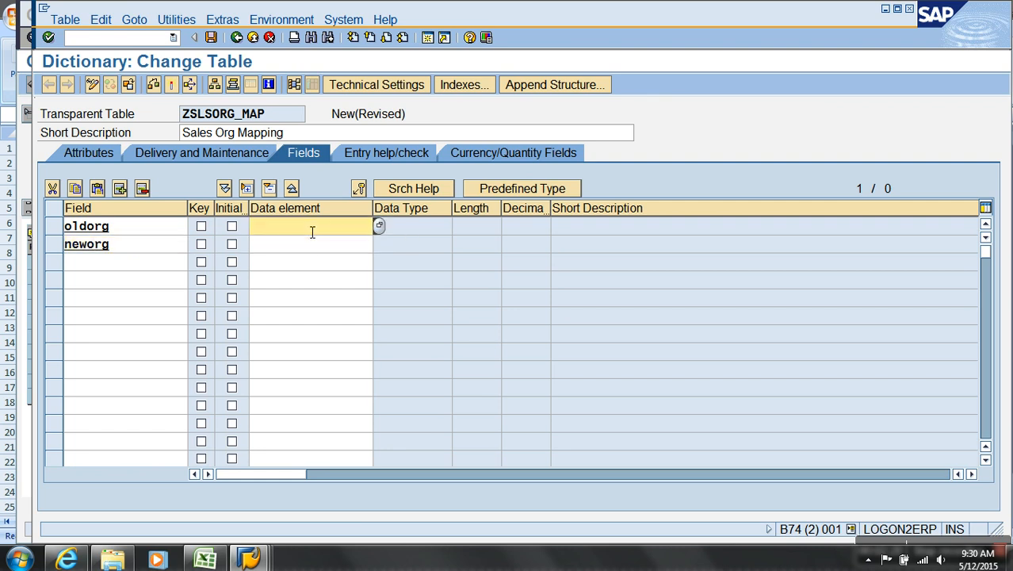
pyautogui.write('/bic/oibmwsorg')
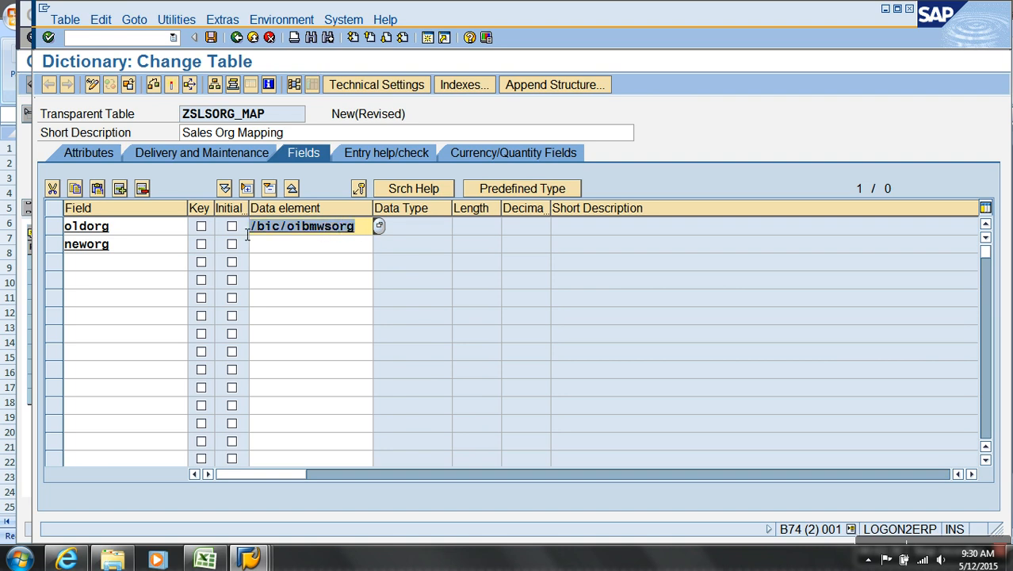
pyautogui.click(307, 249)
pyautogui.write('/bic/oibmwsorg')
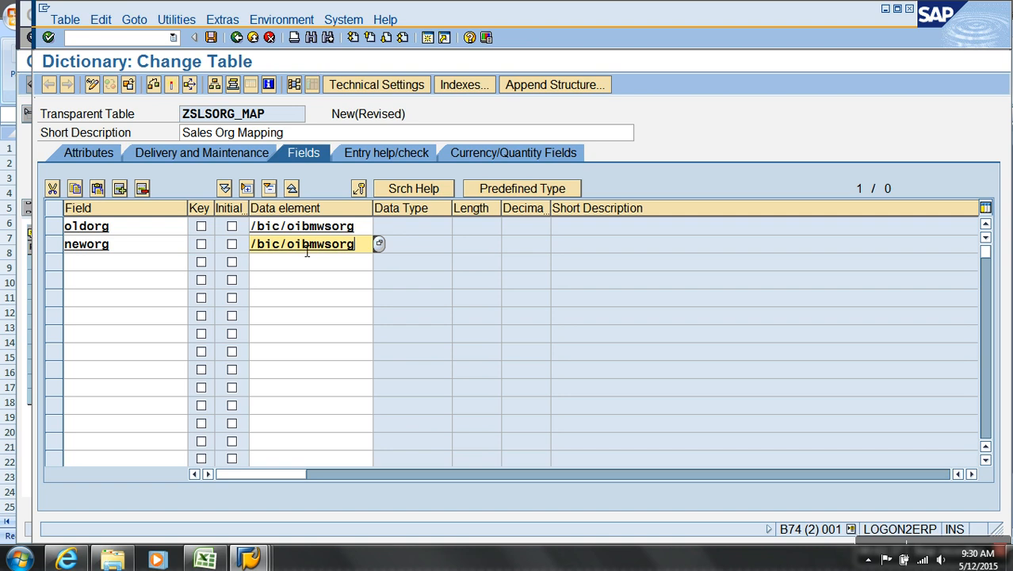
# Confirm the data elements and mark both OLDORG and NEWORG as key fields with initial values.
pyautogui.press('Return')
pyautogui.click(425, 232)
pyautogui.click(424, 249)
pyautogui.click(489, 231)
pyautogui.click(494, 246)
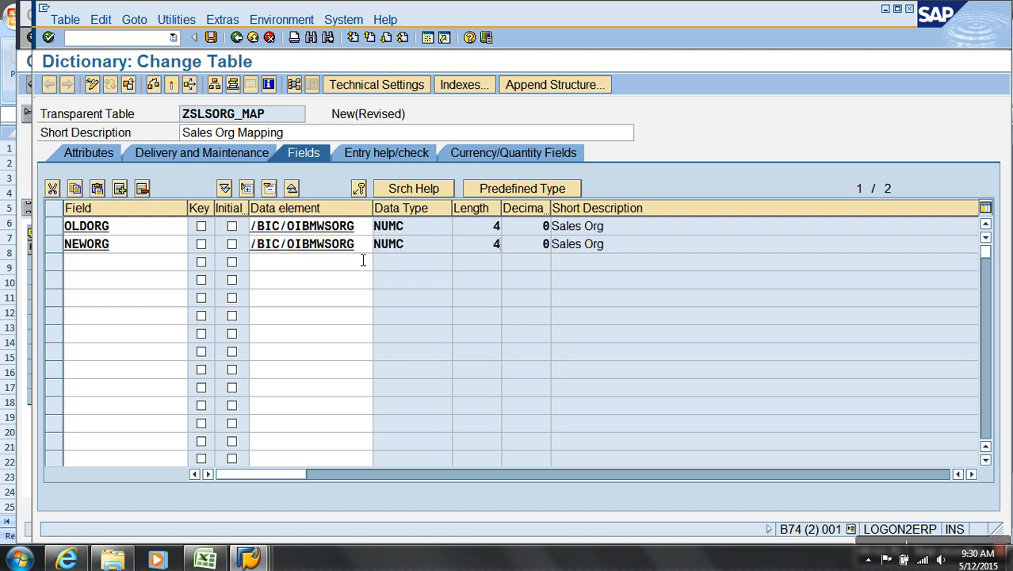
pyautogui.click(201, 226)
pyautogui.click(202, 244)
pyautogui.click(231, 226)
pyautogui.click(232, 244)
# Save the table and set its technical settings to data class APPL0 and size category 0.
pyautogui.click(382, 85)
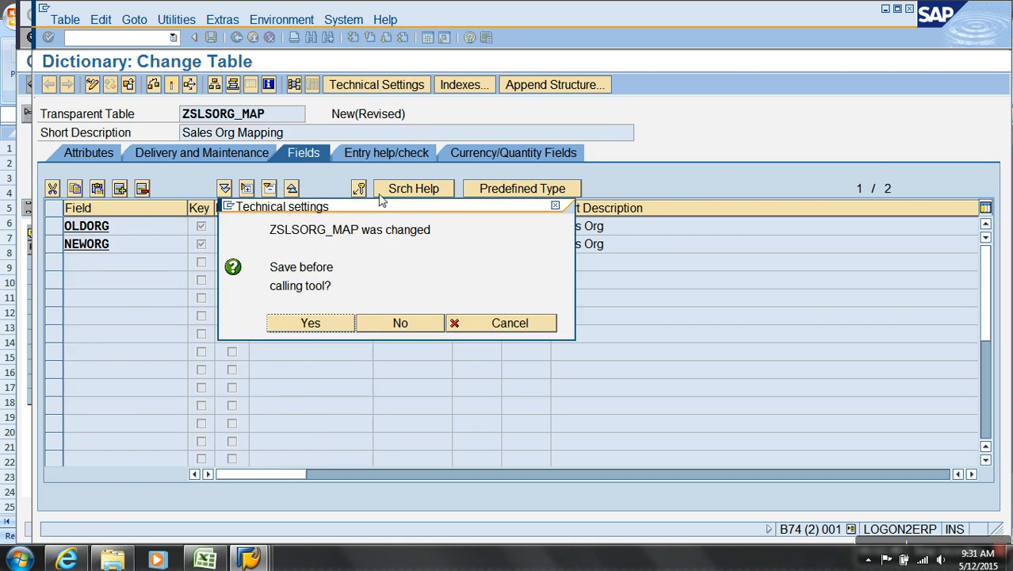
pyautogui.click(328, 330)
pyautogui.click(217, 369)
pyautogui.click(128, 443)
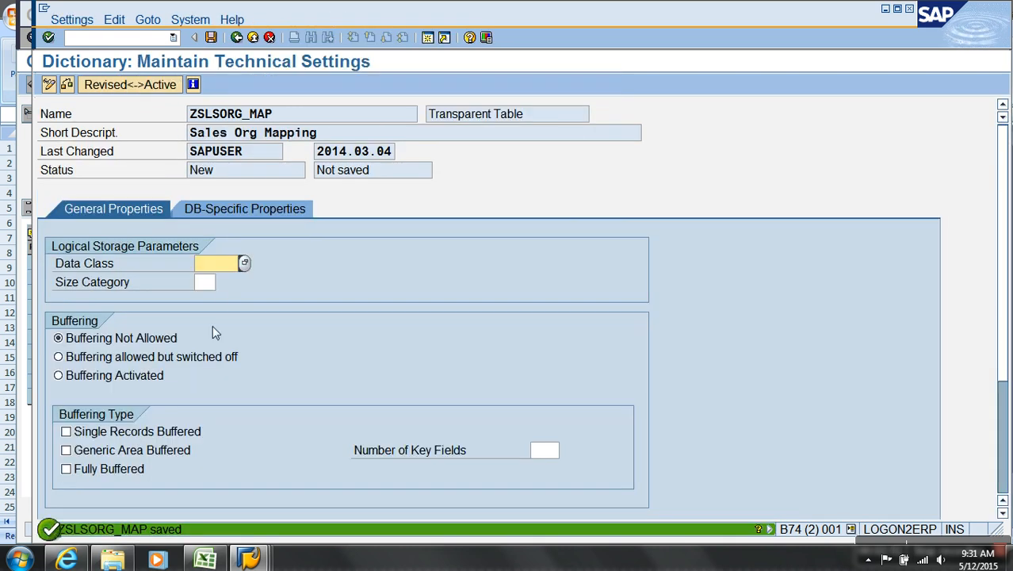
pyautogui.click(245, 262)
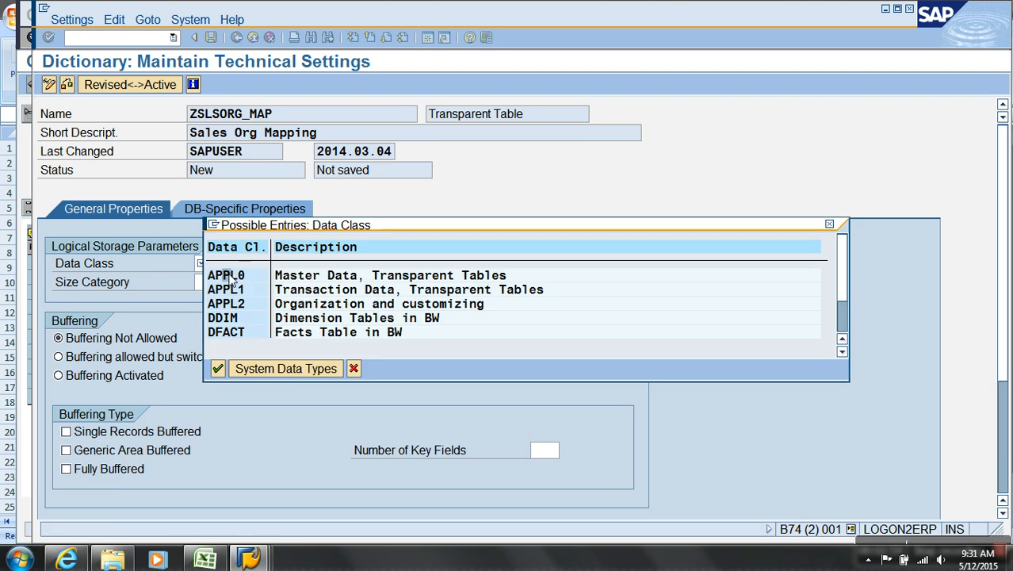
pyautogui.doubleClick(225, 272)
pyautogui.click(212, 282)
pyautogui.click(225, 281)
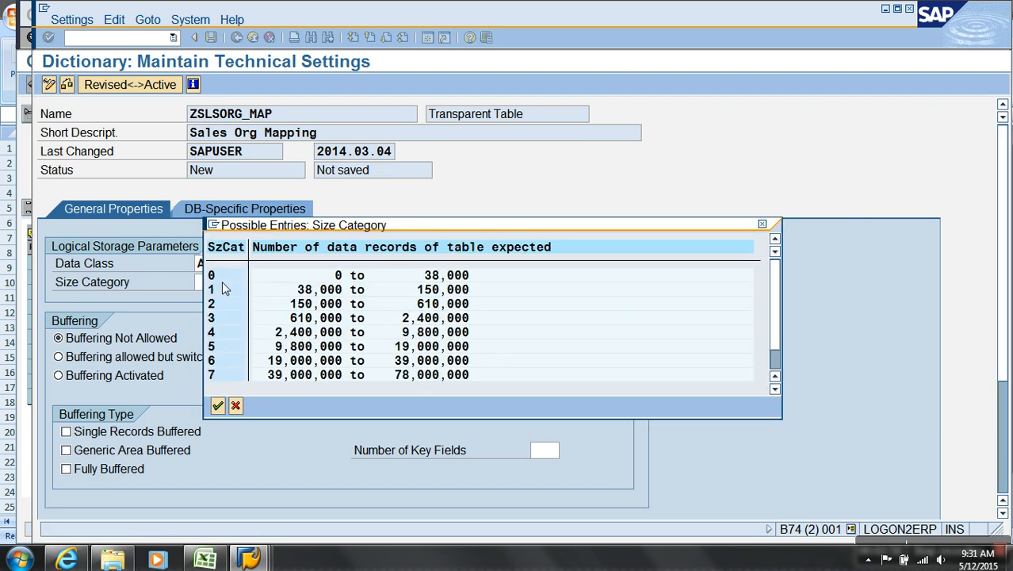
pyautogui.doubleClick(224, 277)
pyautogui.click(211, 37)
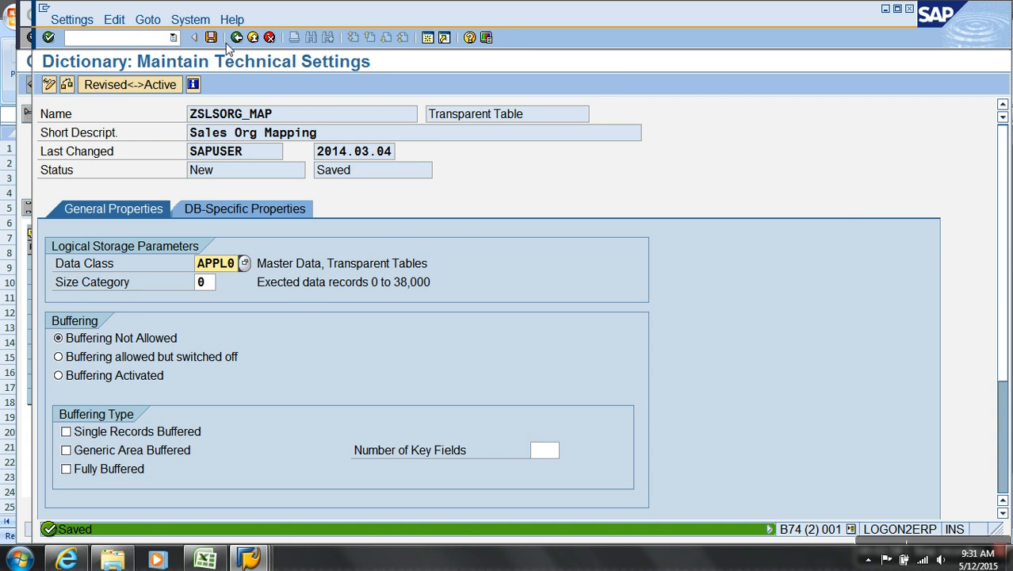
pyautogui.click(236, 38)
# Activate table ZSLSORG_MAP from the inactive objects list and leave the activation log.
pyautogui.click(186, 84)
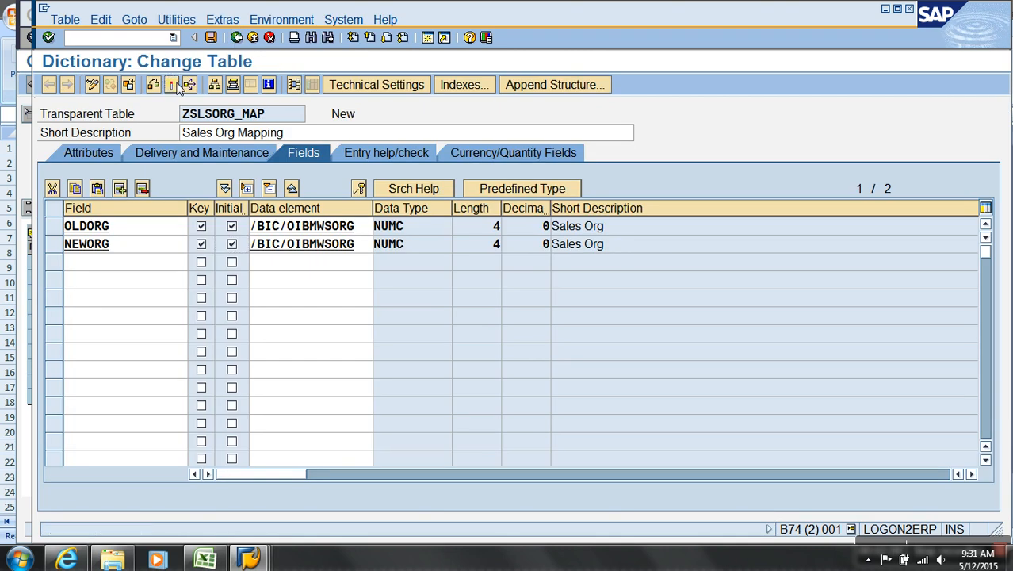
pyautogui.press('Return')
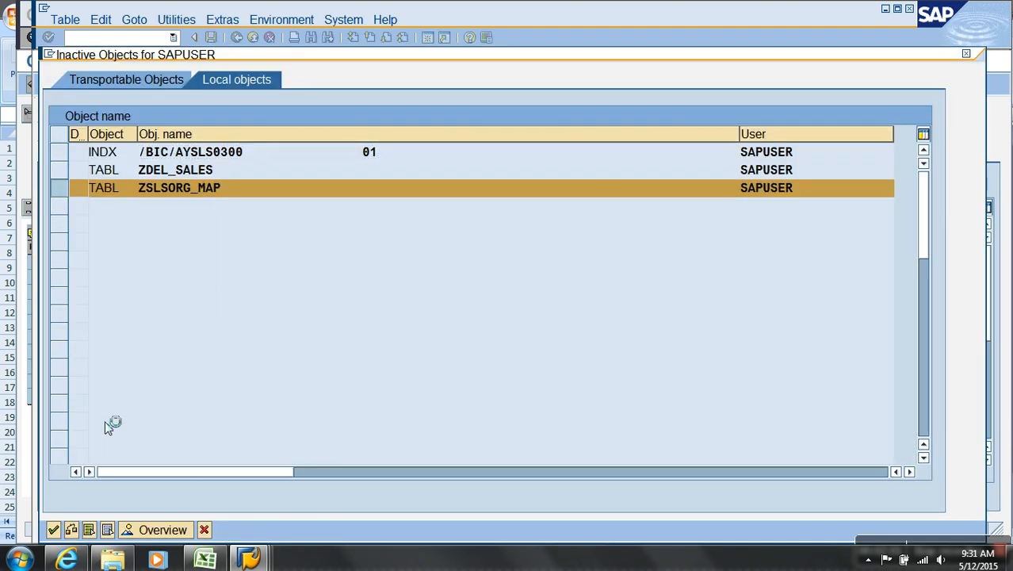
pyautogui.click(301, 309)
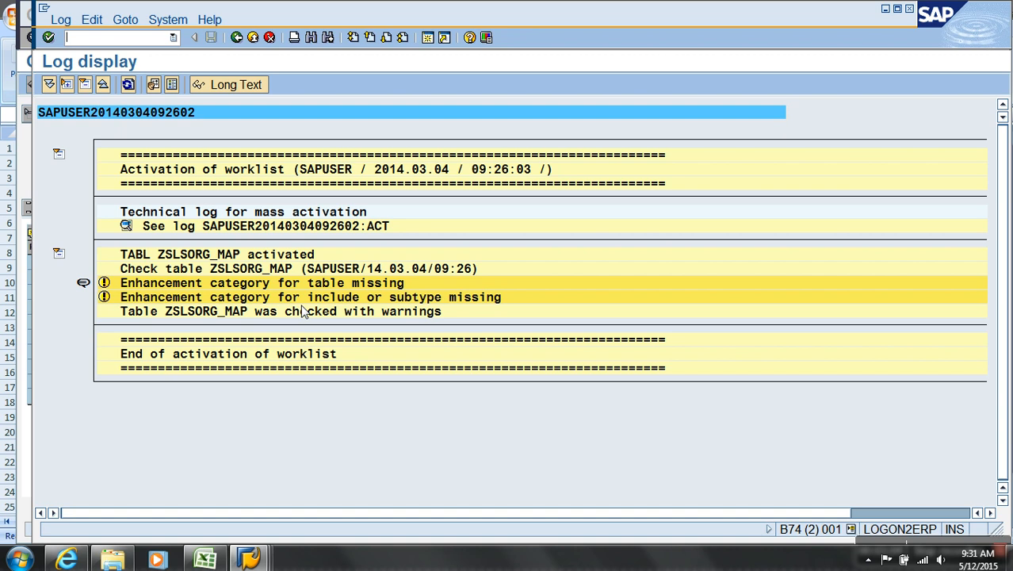
pyautogui.click(236, 37)
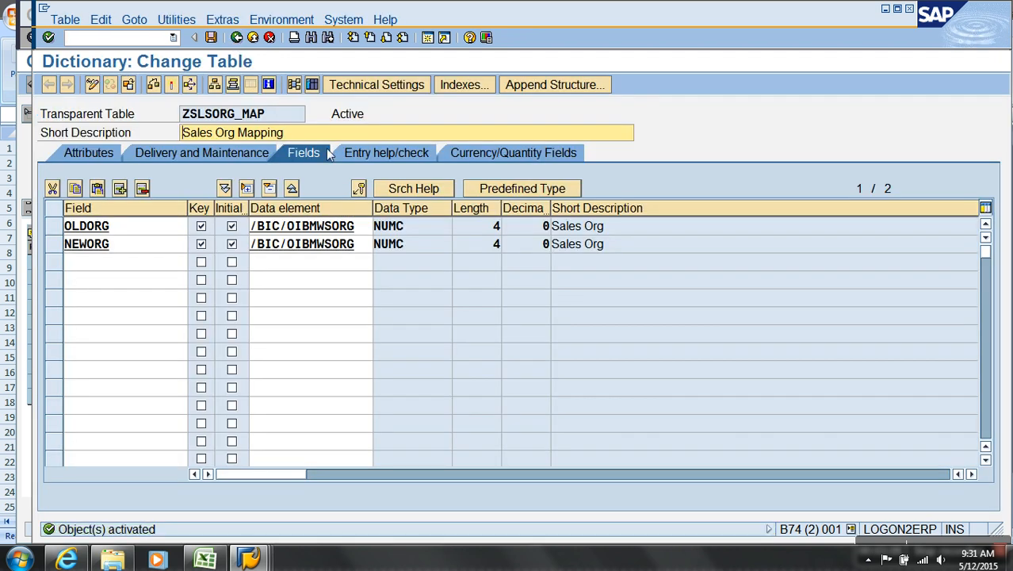
# Check table ZSLSORG_MAP for existing entries without any selection criteria.
pyautogui.click(312, 84)
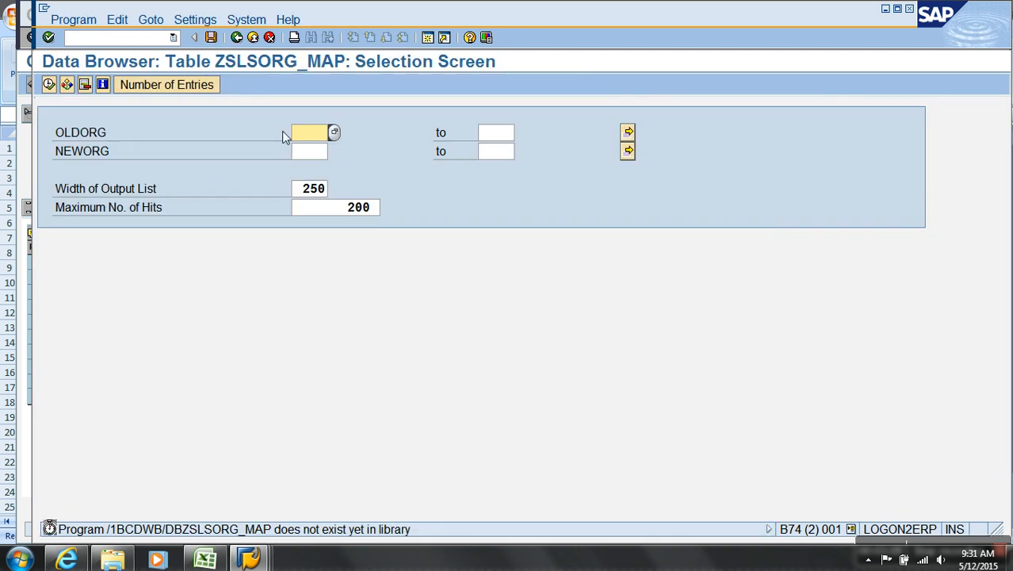
pyautogui.click(49, 84)
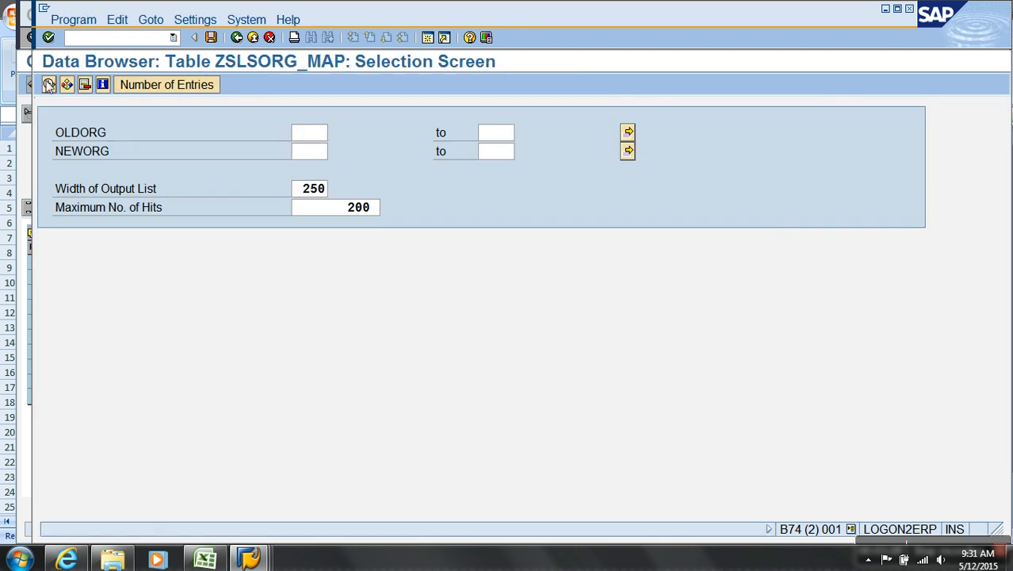
pyautogui.click(252, 38)
# Create and save a table entry mapping OLDORG 100 to NEWORG 9999.
pyautogui.click(187, 21)
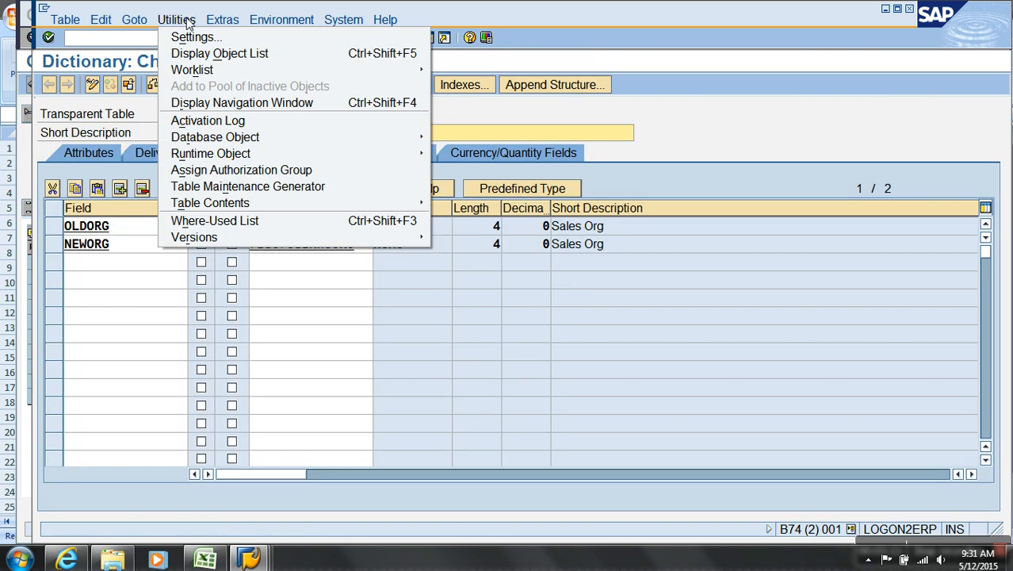
pyautogui.moveTo(305, 206)
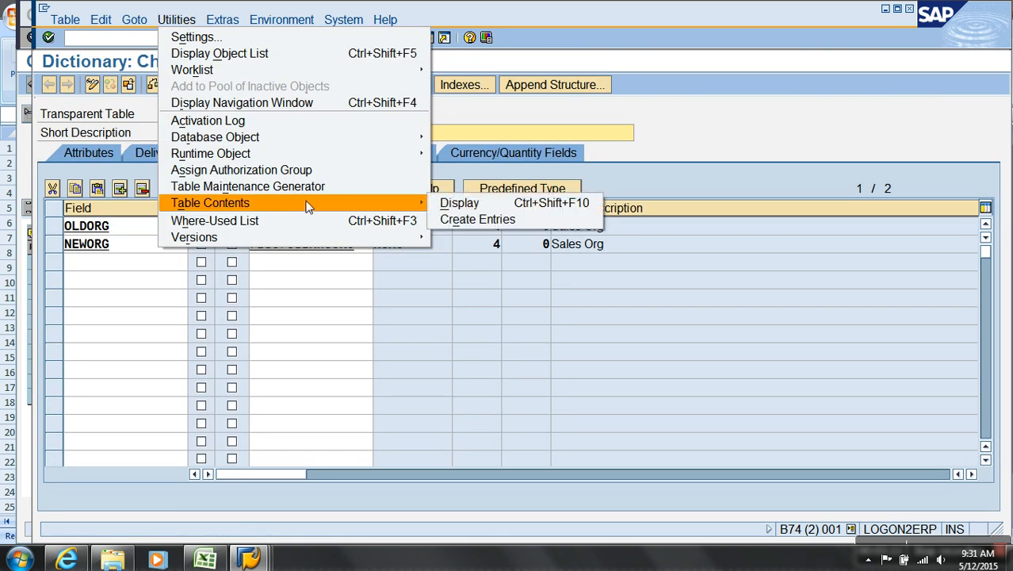
pyautogui.click(464, 220)
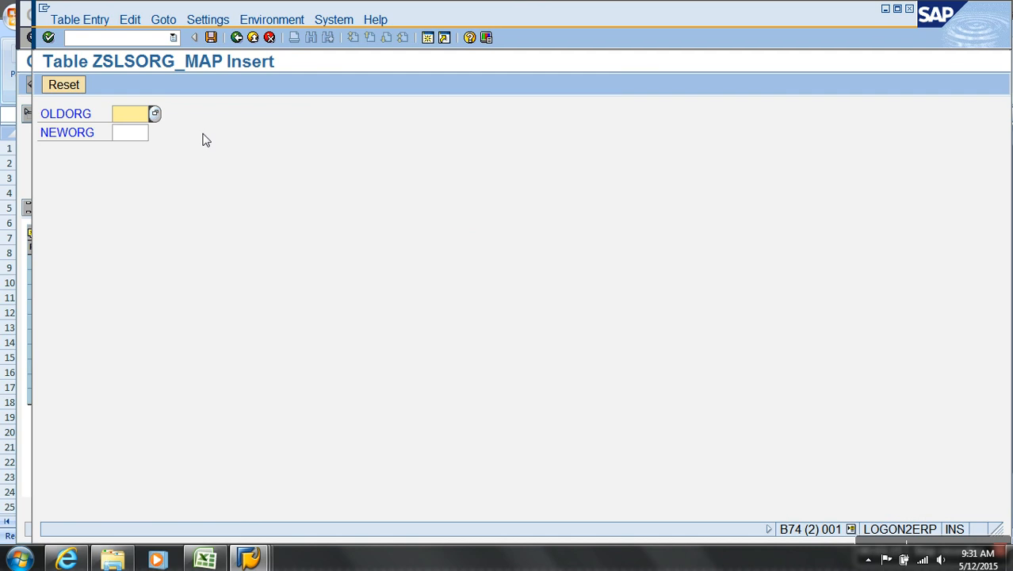
pyautogui.press('Tab')
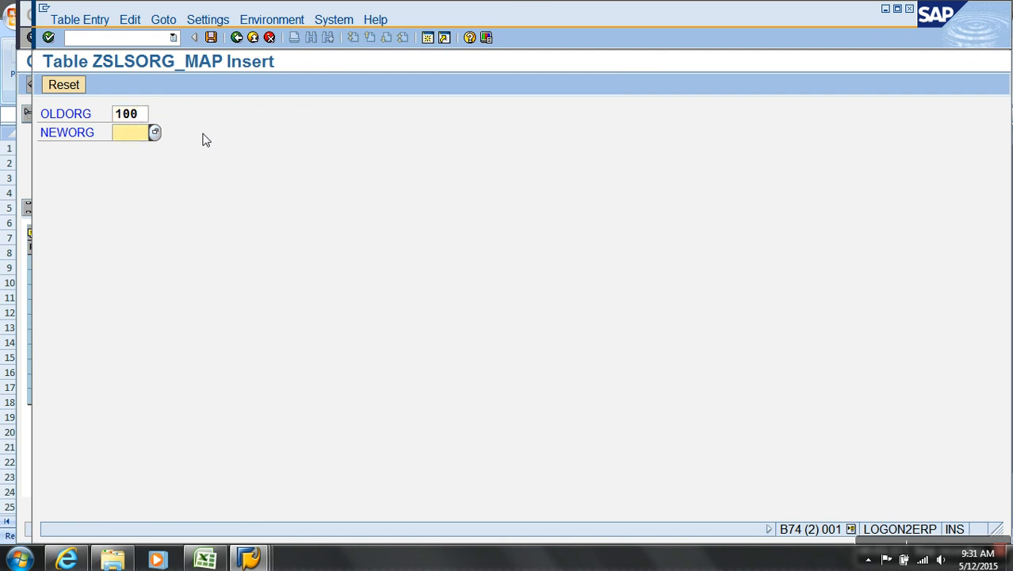
pyautogui.write('9999')
pyautogui.hotkey('ctrl', 's')
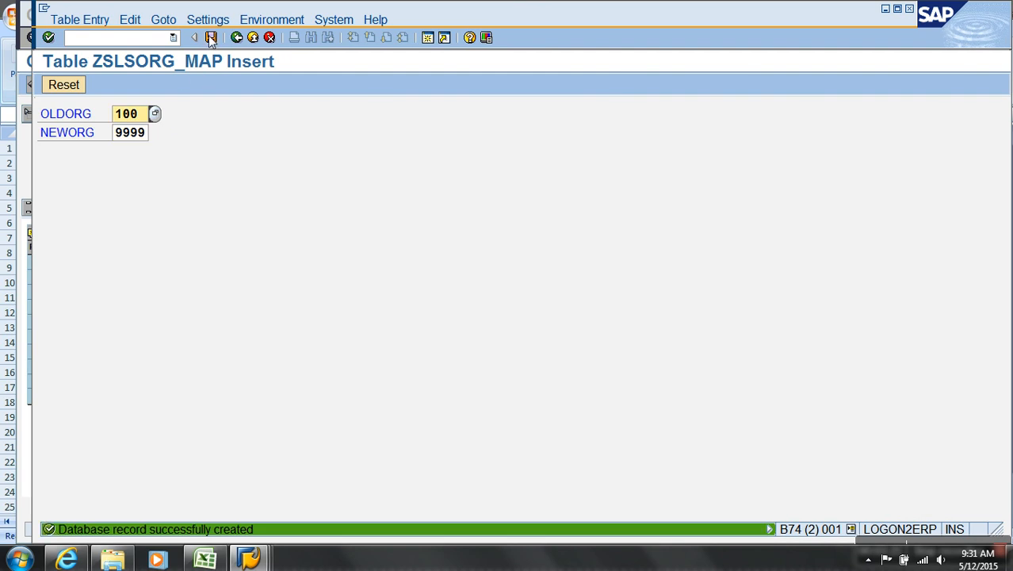
# Create a second table entry mapping OLDORG 200 to NEWORG 8899.
pyautogui.write('200')
pyautogui.press('Tab')
pyautogui.write('88')
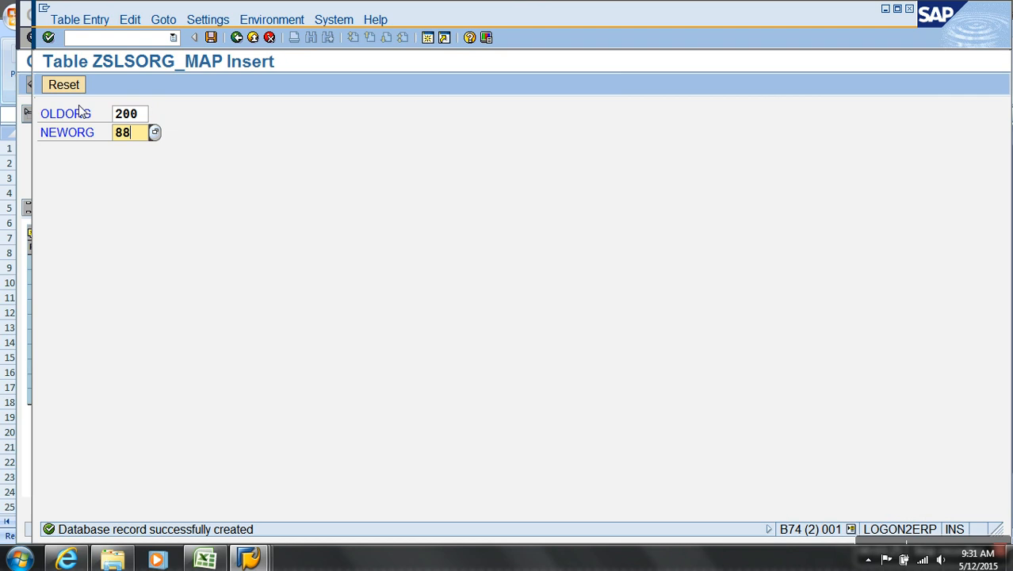
pyautogui.write('99')
pyautogui.press('Return')
# Create and save a third entry mapping OLDORG 300 to NEWORG 7799, and return to the table definition.
pyautogui.hotkey('shift', 'Home')
pyautogui.write('300')
pyautogui.press('Tab')
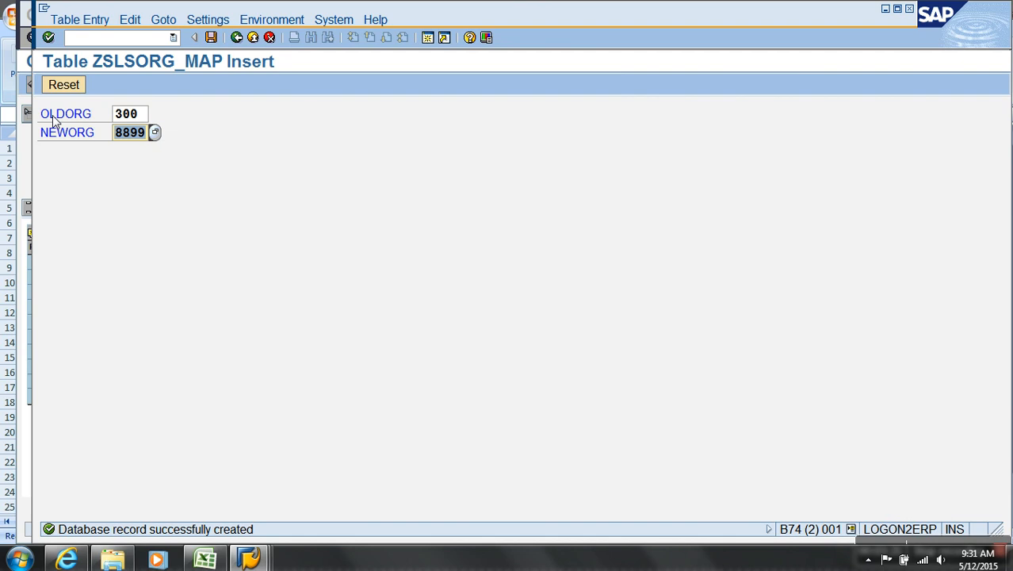
pyautogui.write('7799')
pyautogui.click(211, 37)
pyautogui.click(236, 37)
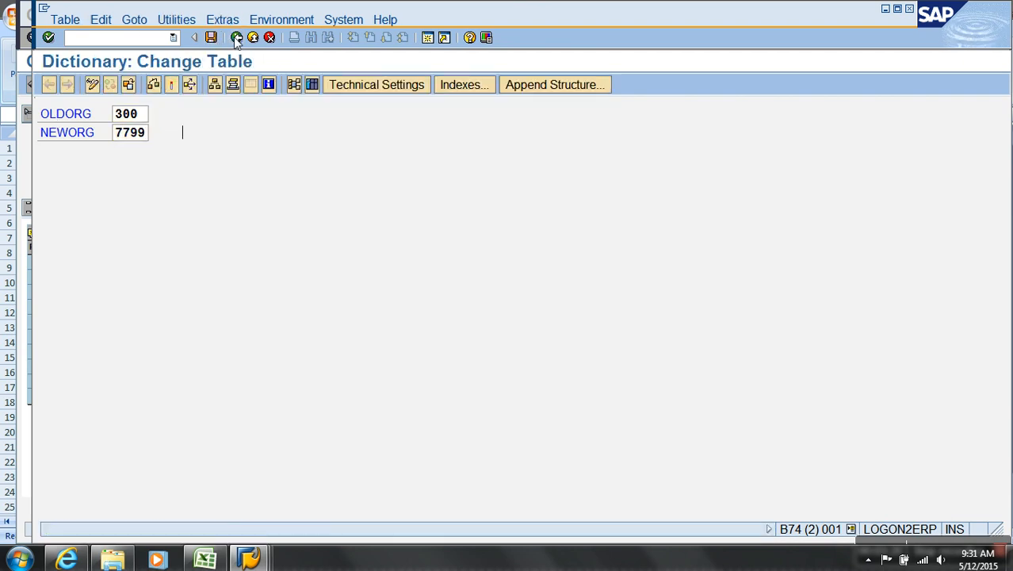
# Display all entries of table ZSLSORG_MAP and review the old and new sales organization pairs.
pyautogui.click(310, 85)
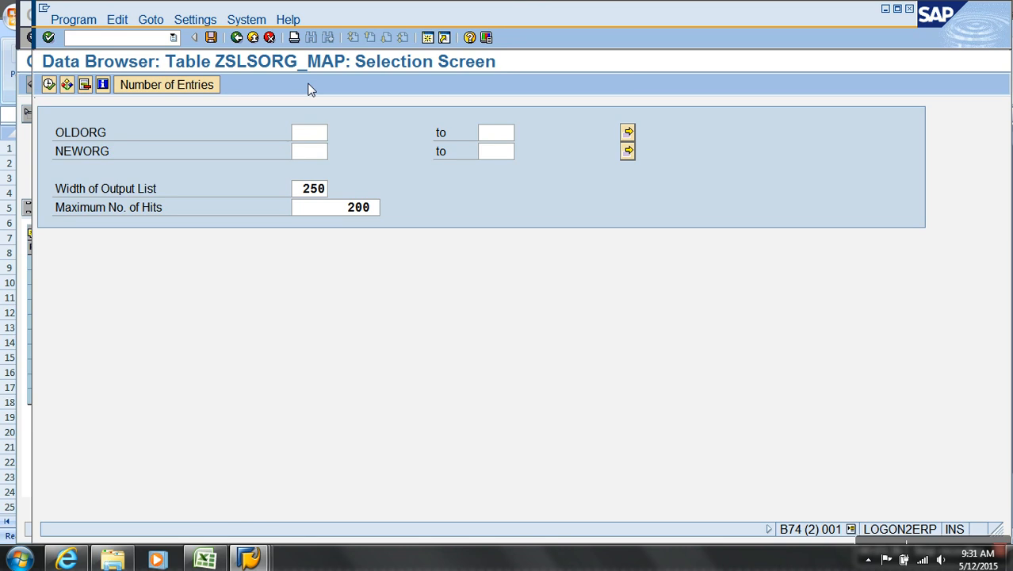
pyautogui.press('F8')
pyautogui.click(148, 121)
pyautogui.moveTo(148, 124); pyautogui.dragTo(223, 168)
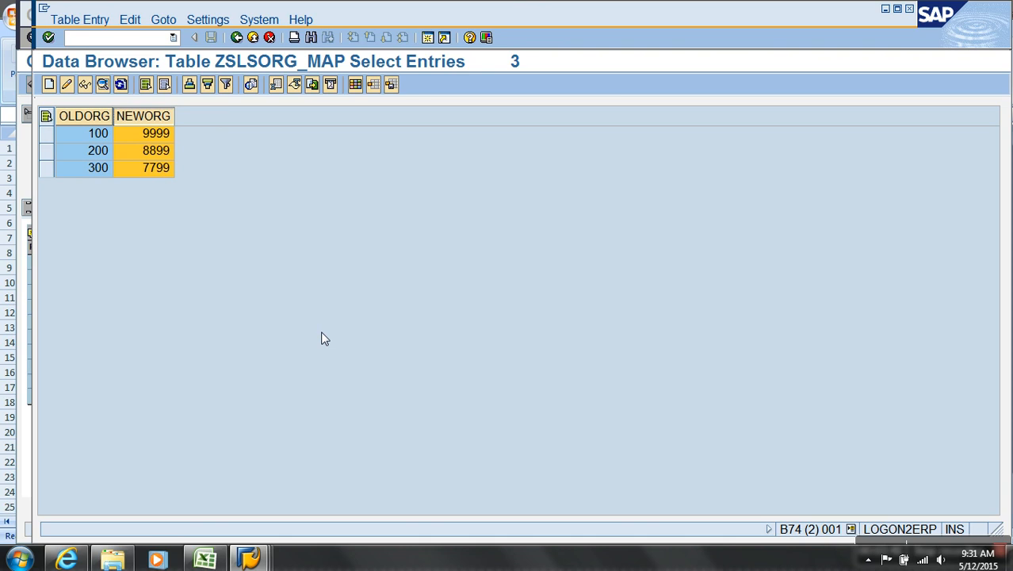
pyautogui.click(236, 37)
pyautogui.click(236, 37)
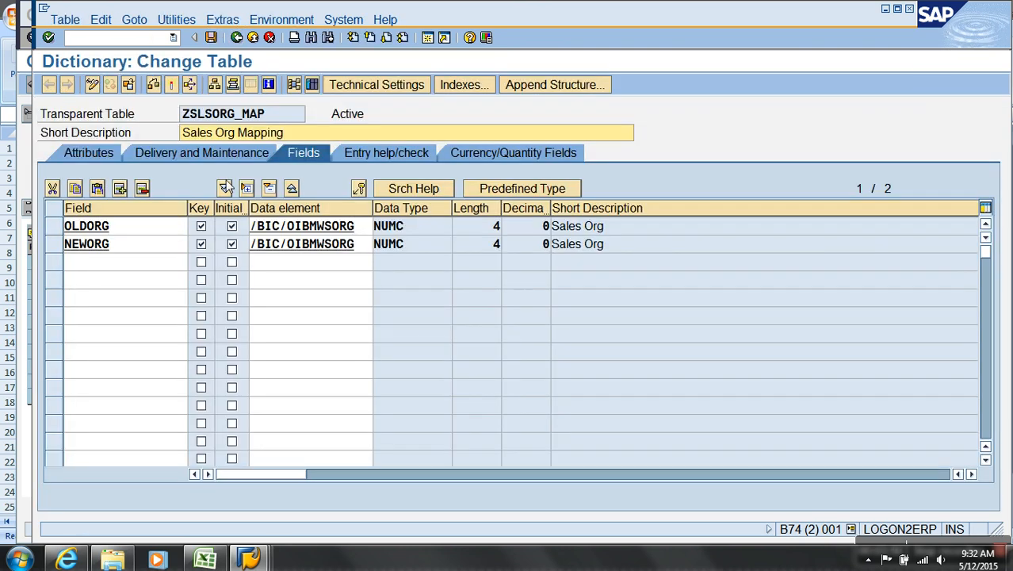
# Clear the key and initial-value flags of NEWORG and try to activate table ZSLSORG_MAP.
pyautogui.click(201, 244)
pyautogui.click(231, 245)
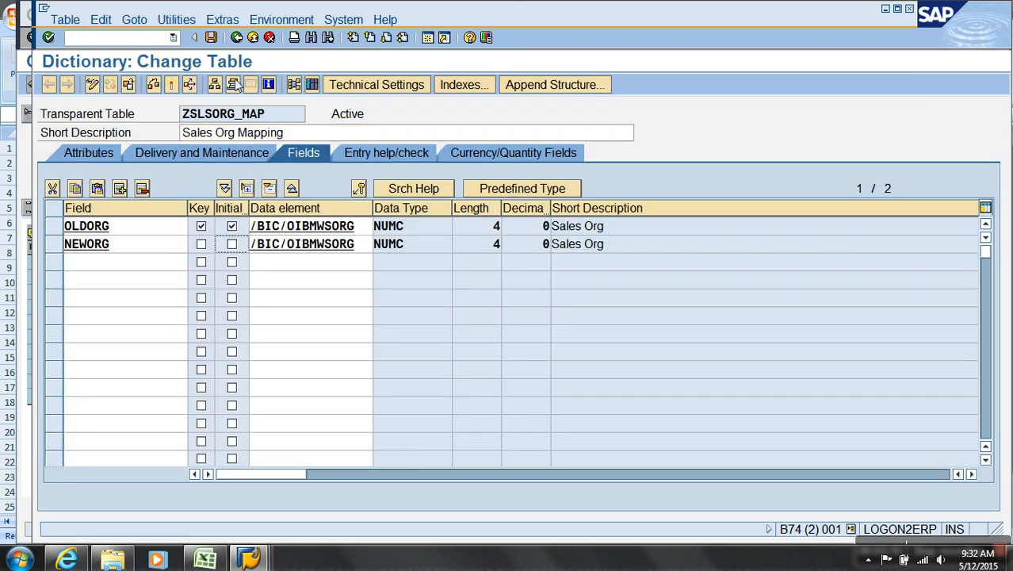
pyautogui.click(173, 85)
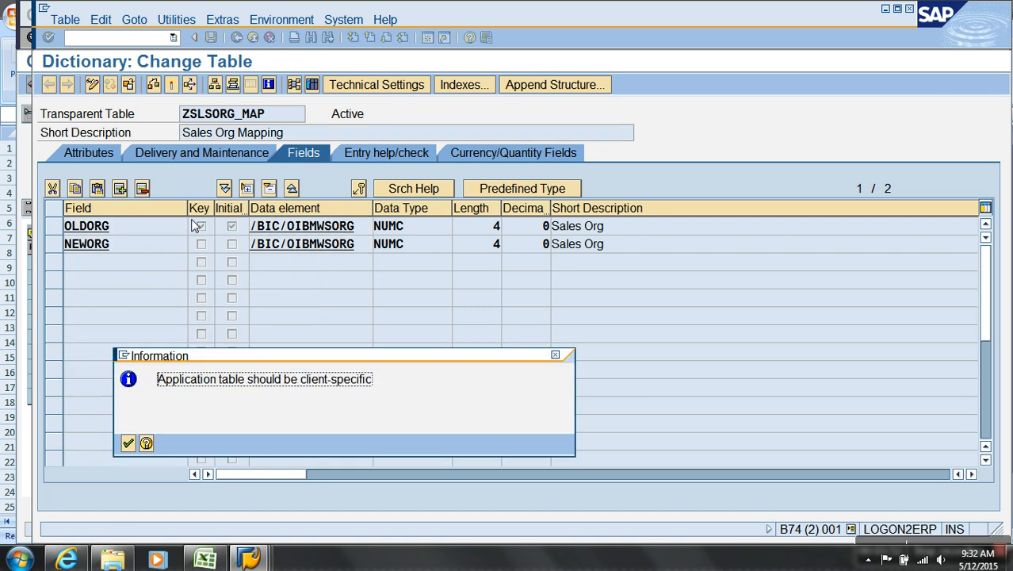
pyautogui.press('Return')
pyautogui.click(52, 529)
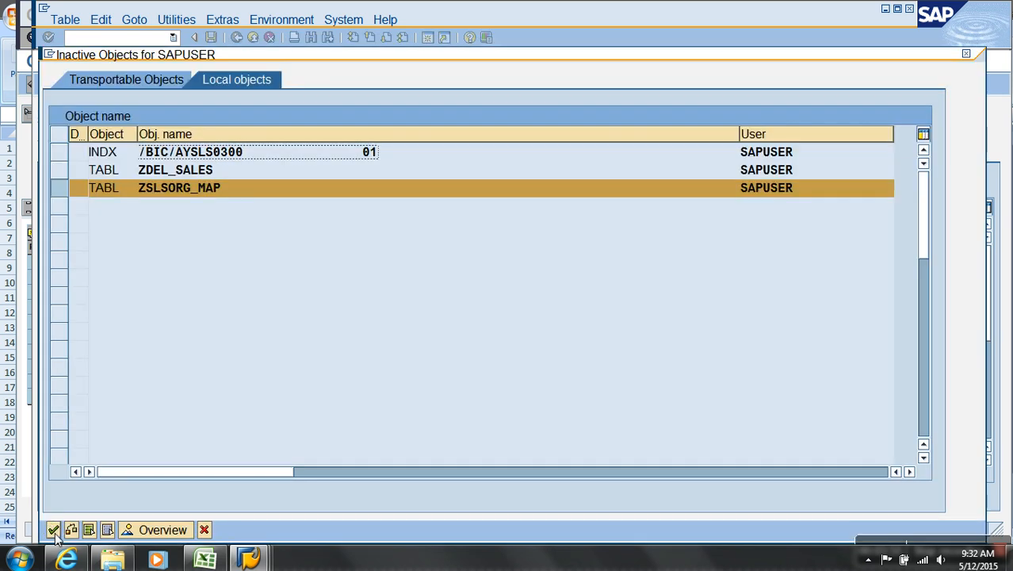
pyautogui.click(128, 443)
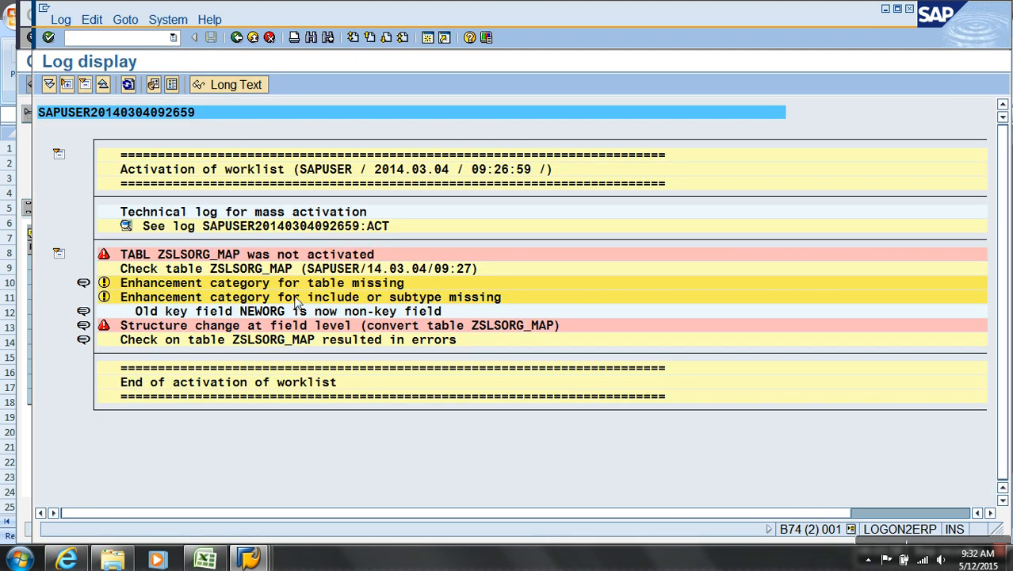
pyautogui.click(236, 37)
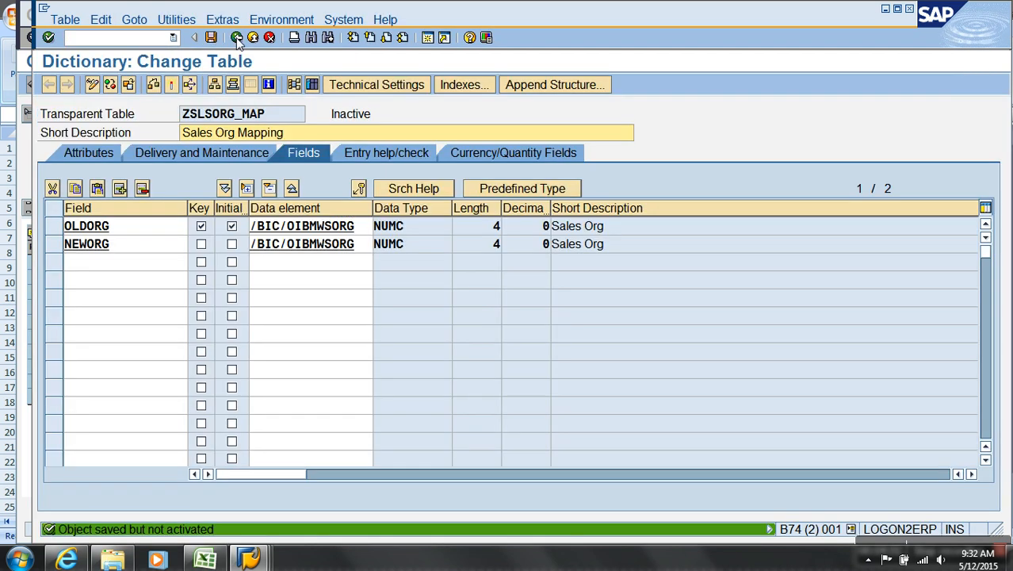
# Delete all existing entries from table ZSLSORG_MAP and return to the table definition.
pyautogui.click(305, 86)
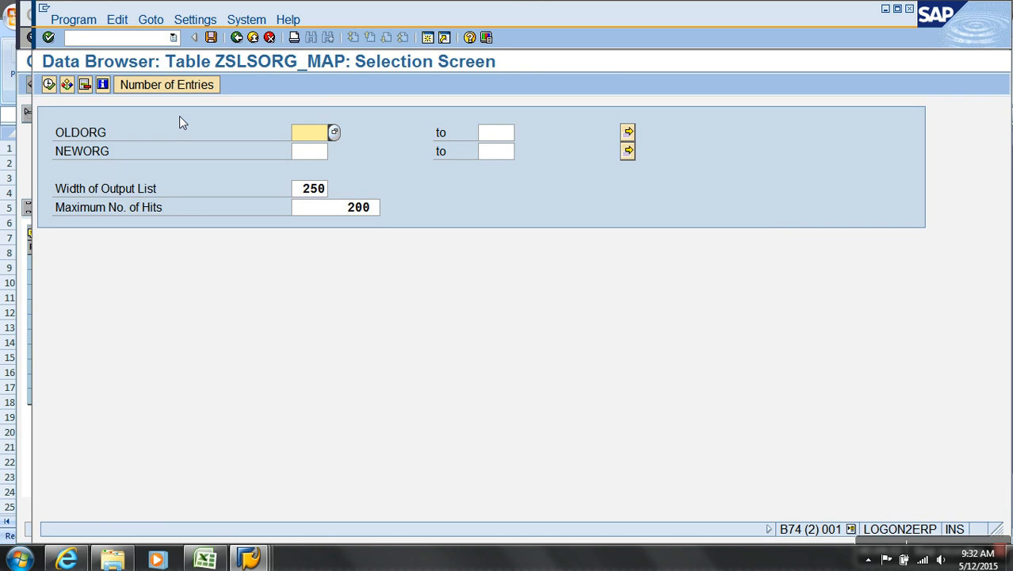
pyautogui.click(48, 84)
pyautogui.moveTo(61, 136); pyautogui.dragTo(70, 175)
pyautogui.click(80, 19)
pyautogui.click(91, 104)
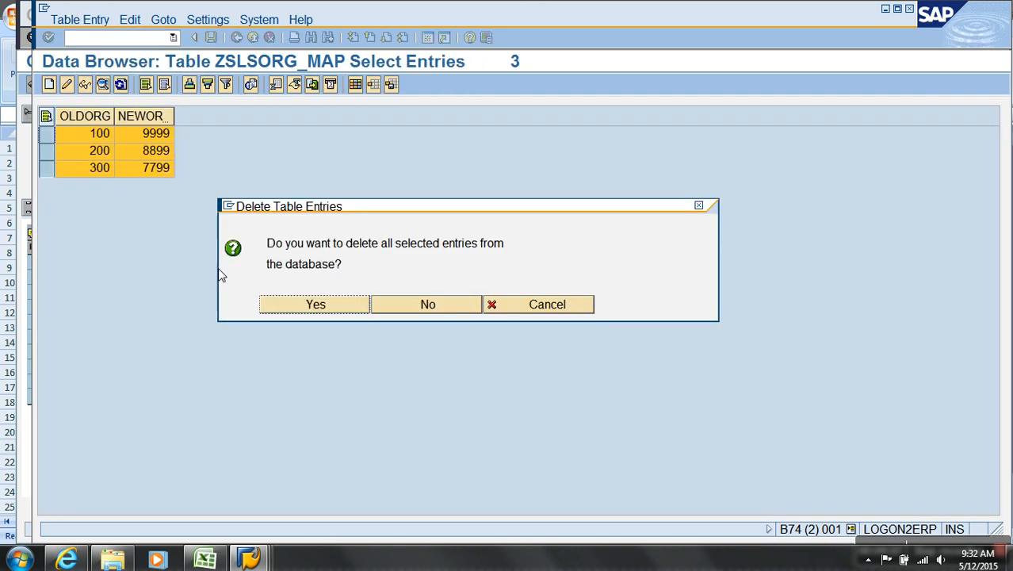
pyautogui.click(324, 305)
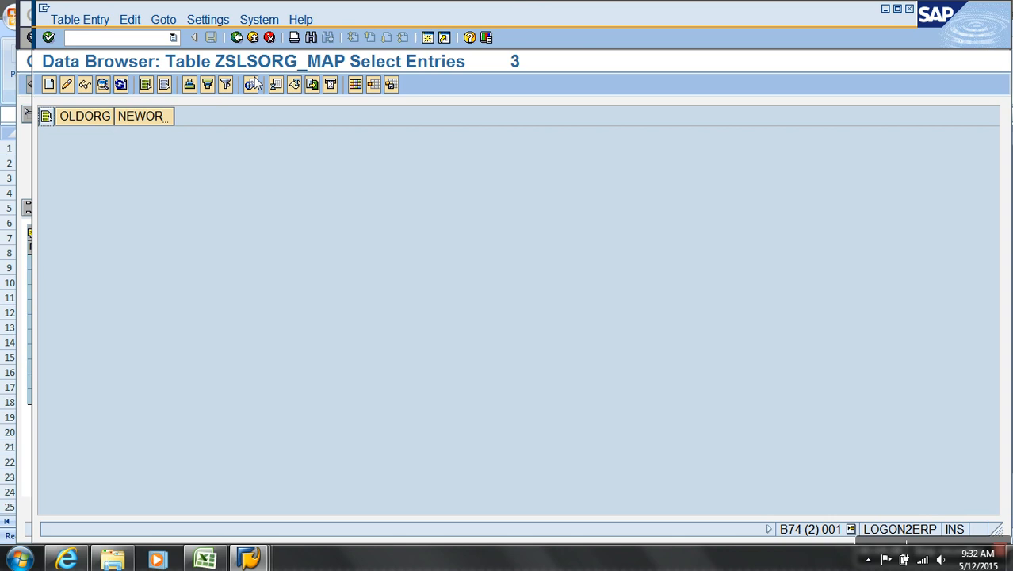
pyautogui.click(236, 39)
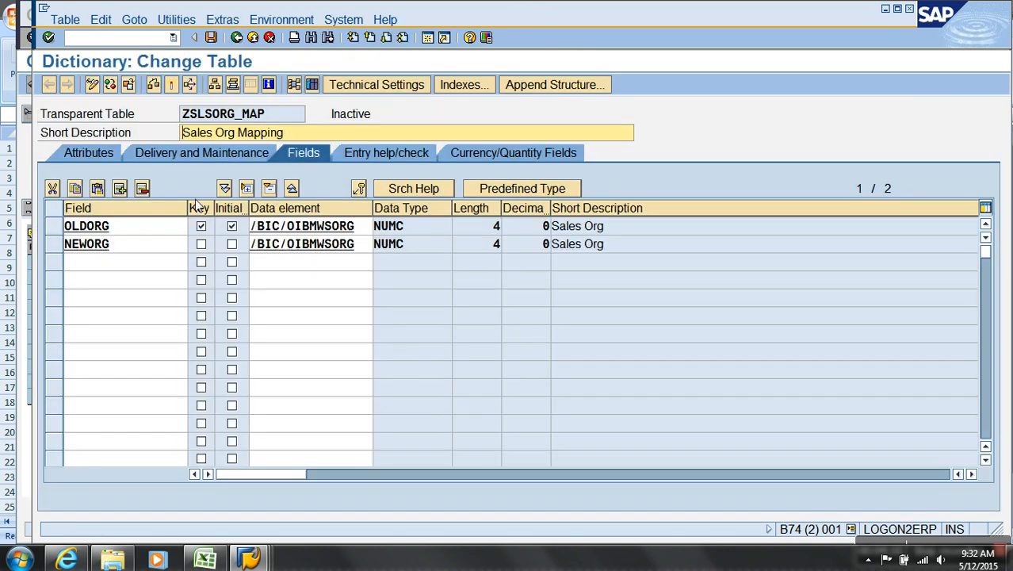
# Activate table ZSLSORG_MAP with OLDORG as its only key field.
pyautogui.click(172, 85)
pyautogui.press('Return')
pyautogui.click(310, 309)
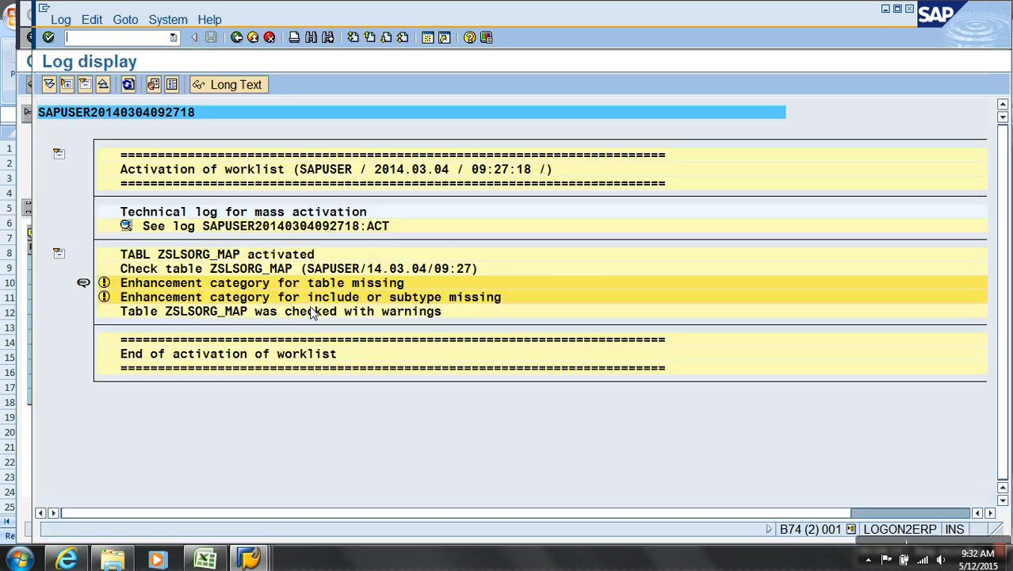
pyautogui.click(237, 38)
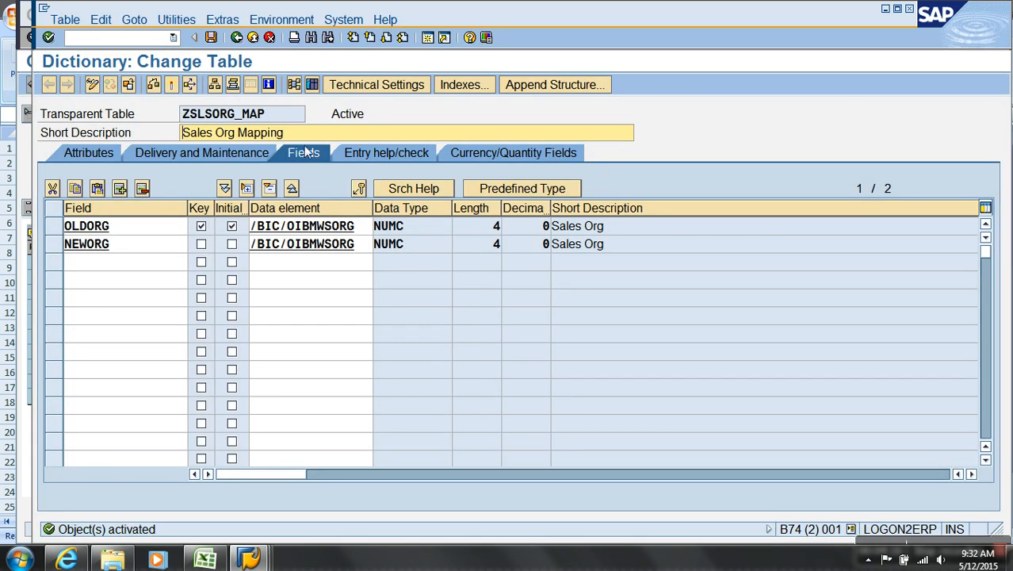
# Create and save an entry in table ZSLSORG_MAP with OLDORG 100 and NEWORG 9999.
pyautogui.click(176, 19)
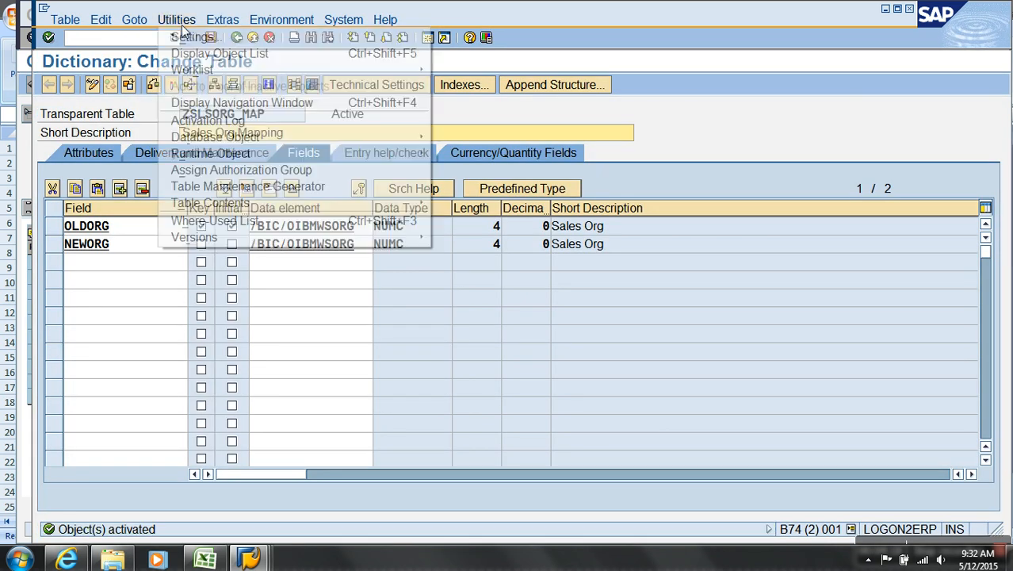
pyautogui.moveTo(295, 212)
pyautogui.click(454, 218)
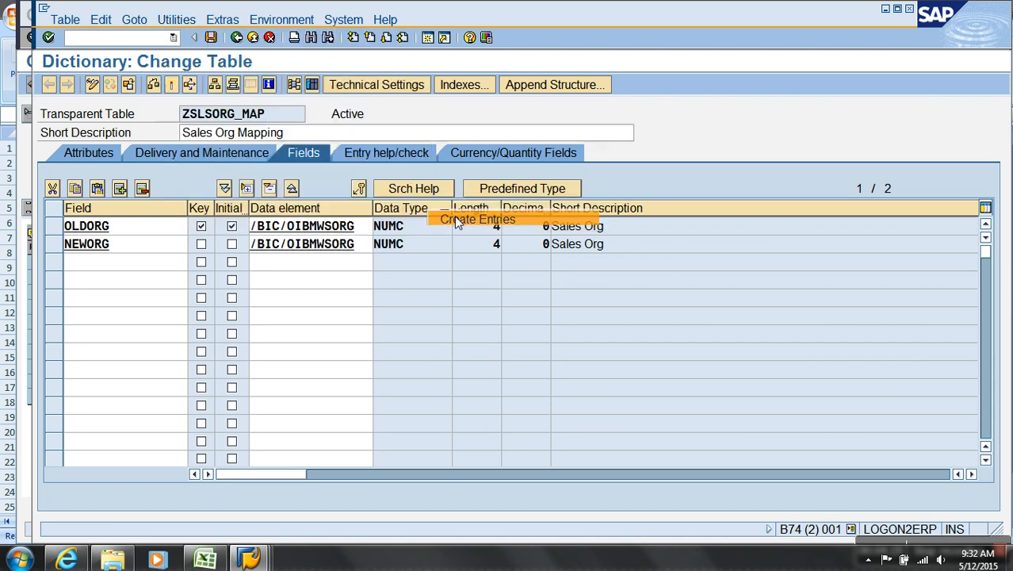
pyautogui.click(130, 114)
pyautogui.click(136, 156)
pyautogui.click(142, 155)
pyautogui.click(140, 192)
pyautogui.click(210, 38)
# Add and save a second ZSLSORG_MAP entry with OLDORG 200 and NEWORG 8899.
pyautogui.moveTo(145, 117); pyautogui.dragTo(101, 116)
pyautogui.press('Delete')
pyautogui.click(140, 154)
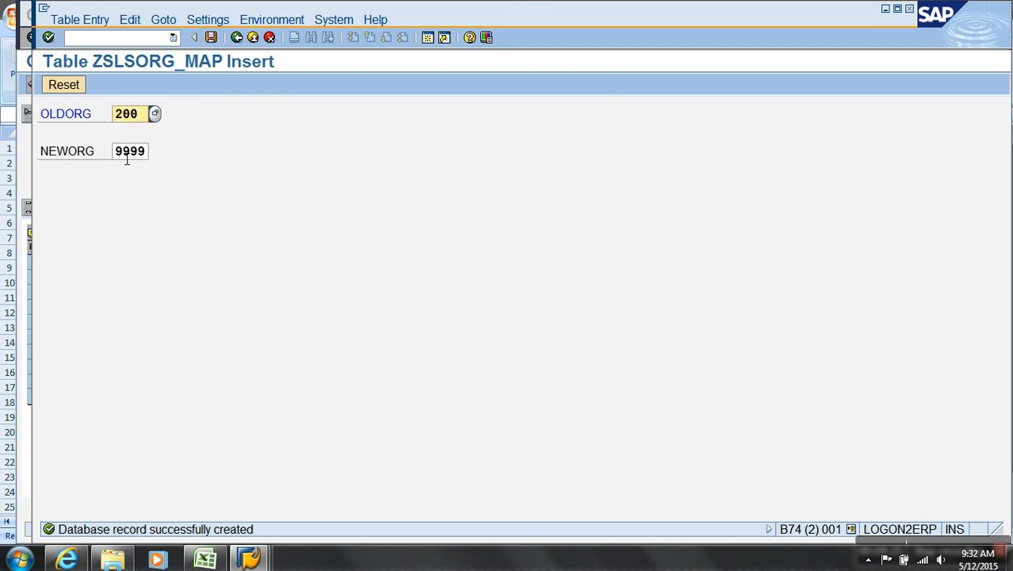
pyautogui.moveTo(117, 154); pyautogui.dragTo(176, 150)
pyautogui.click(137, 193)
pyautogui.click(211, 37)
# Add and save a third ZSLSORG_MAP entry with OLDORG 300 and NEWORG 7799.
pyautogui.press('BackSpace')
pyautogui.click(135, 155)
pyautogui.moveTo(123, 161); pyautogui.dragTo(170, 159)
pyautogui.press('BackSpace')
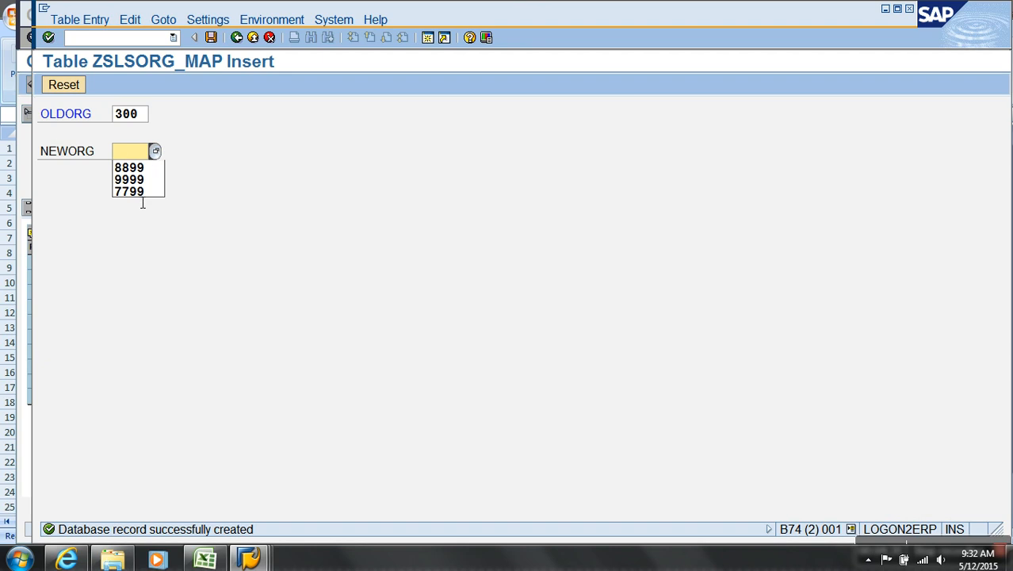
pyautogui.click(139, 192)
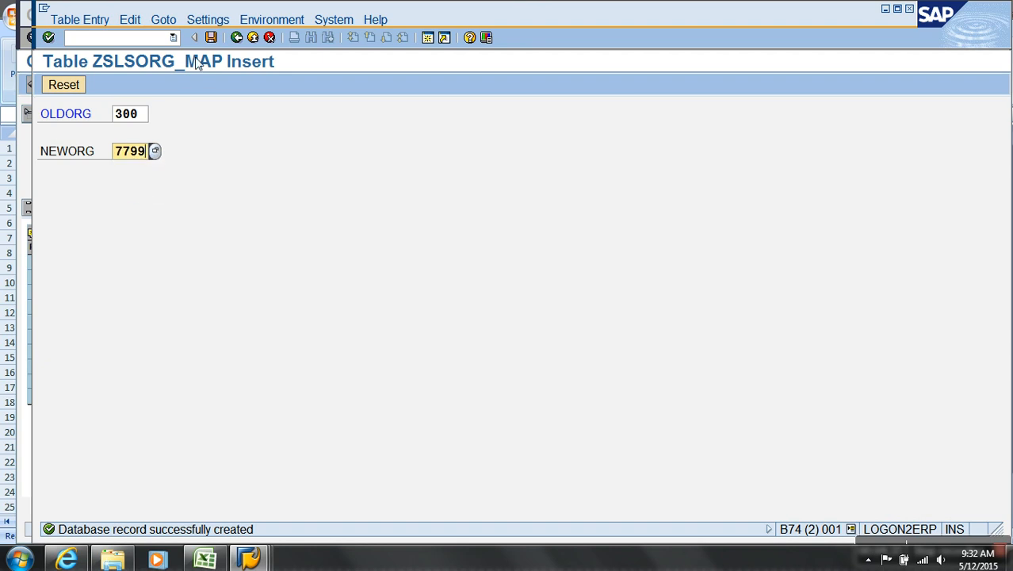
pyautogui.click(210, 38)
# Leave the entry form and display all entries of table ZSLSORG_MAP.
pyautogui.click(237, 38)
pyautogui.click(309, 84)
pyautogui.click(48, 84)
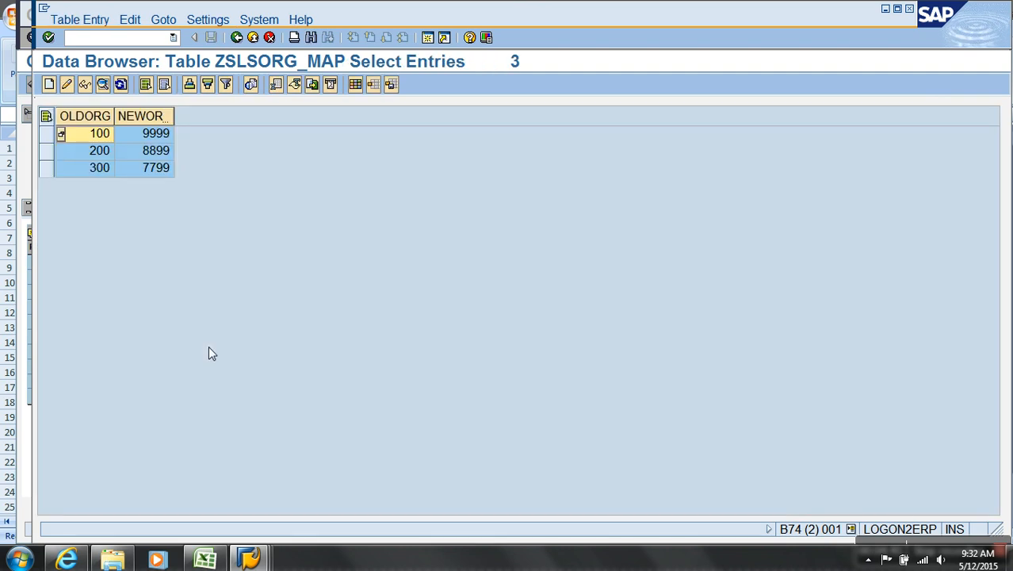
# Switch to the Change Transformation window and open the rule details of BMWSORG.
pyautogui.click(248, 559)
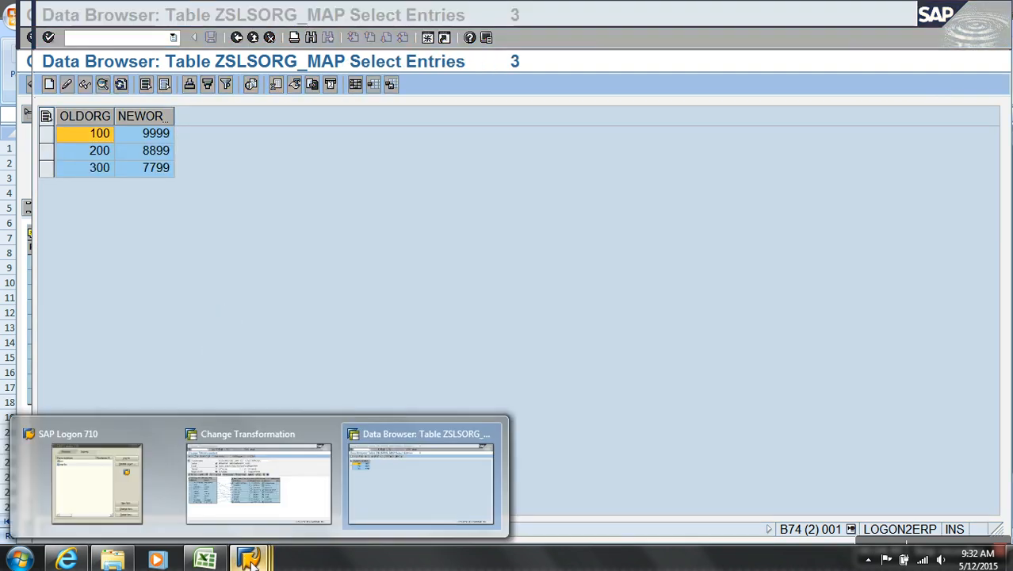
pyautogui.click(275, 525)
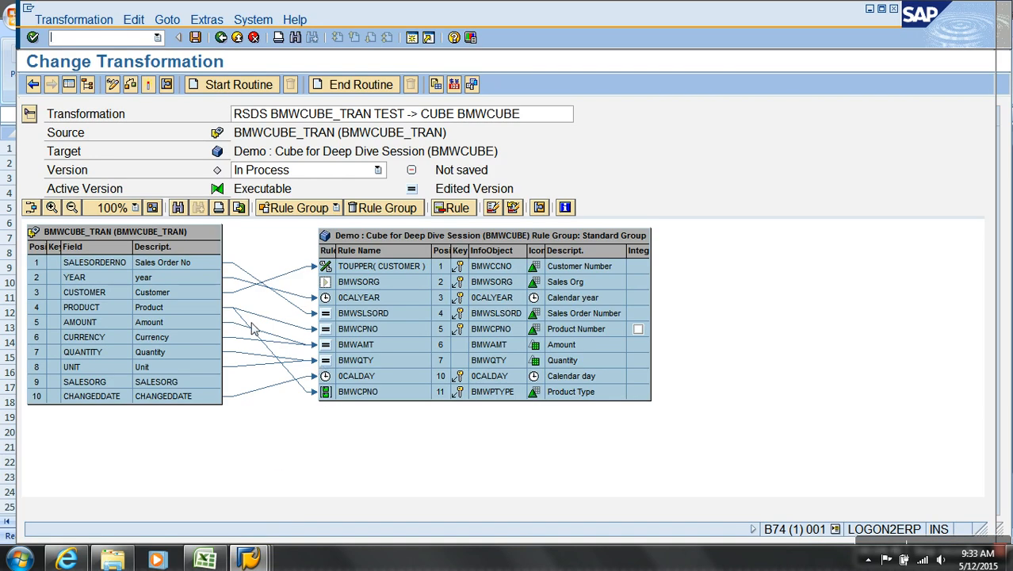
pyautogui.click(112, 385)
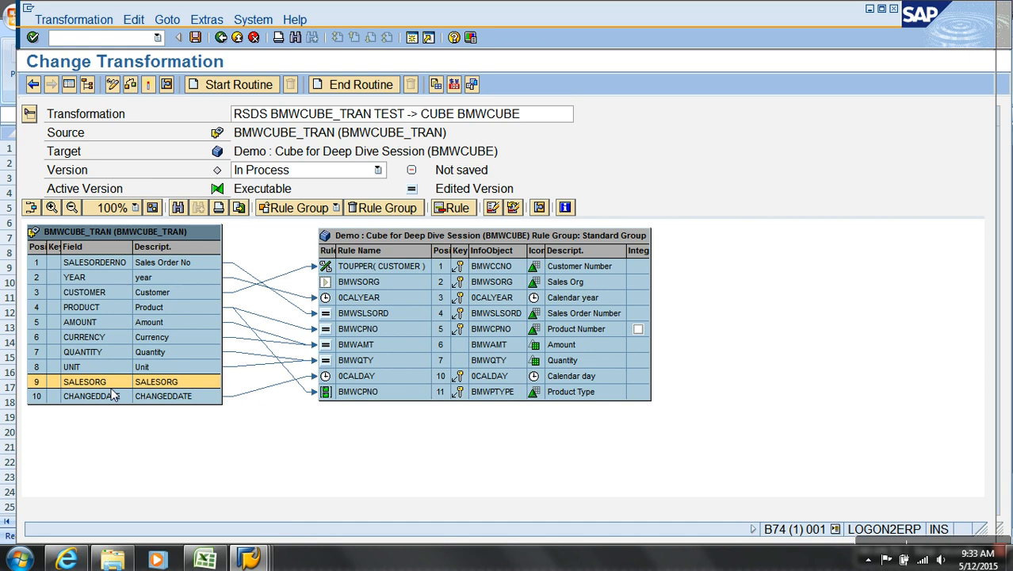
pyautogui.click(353, 287)
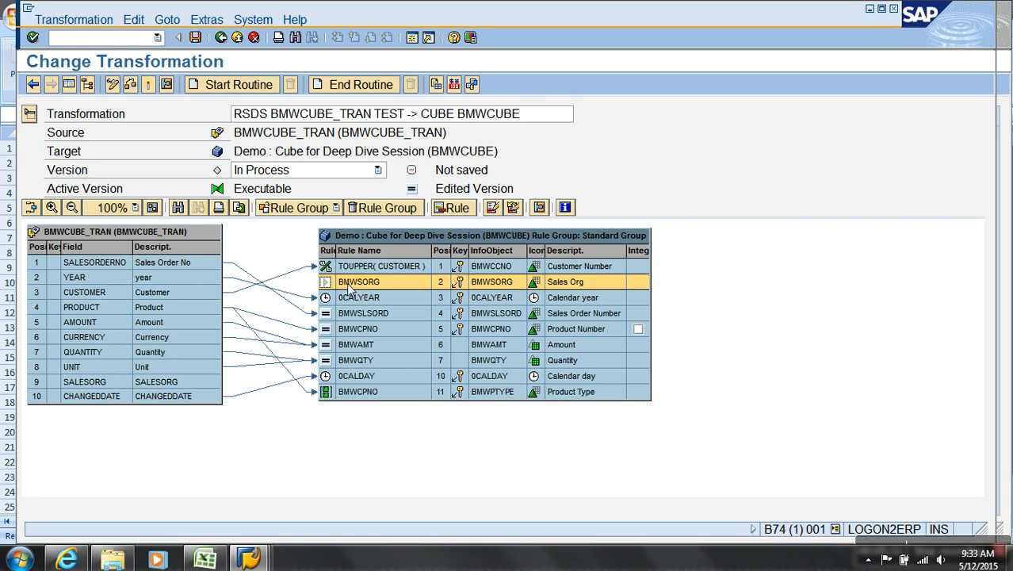
pyautogui.rightClick(349, 289)
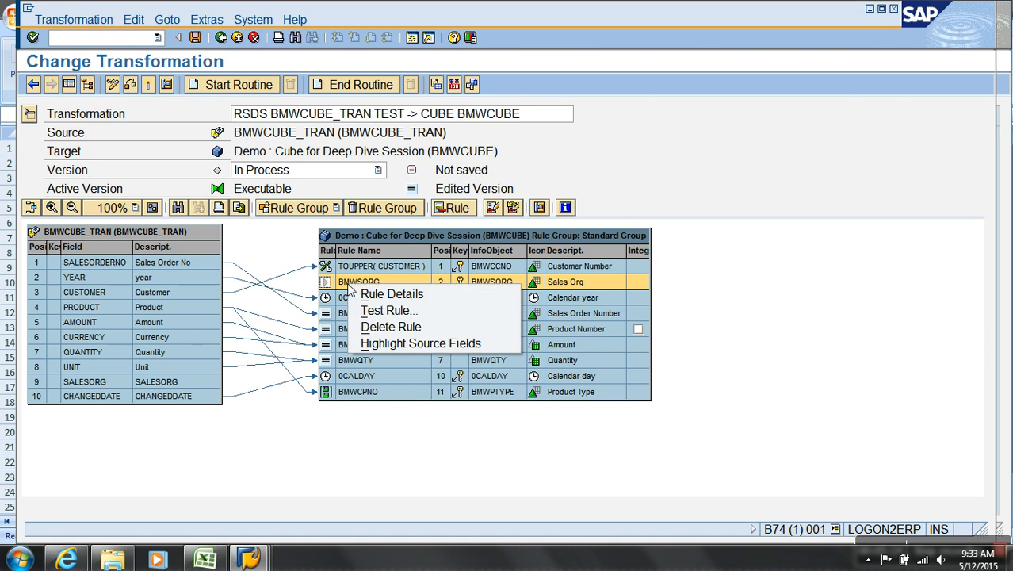
pyautogui.click(377, 301)
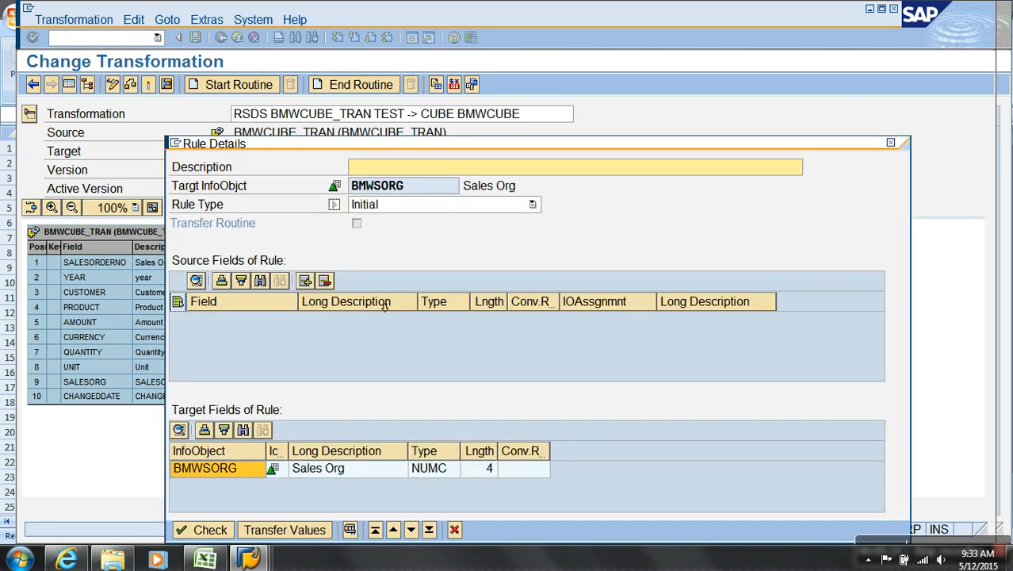
# Add SALESORG as the source field of the BMWSORG rule.
pyautogui.moveTo(384, 147); pyautogui.dragTo(401, 71)
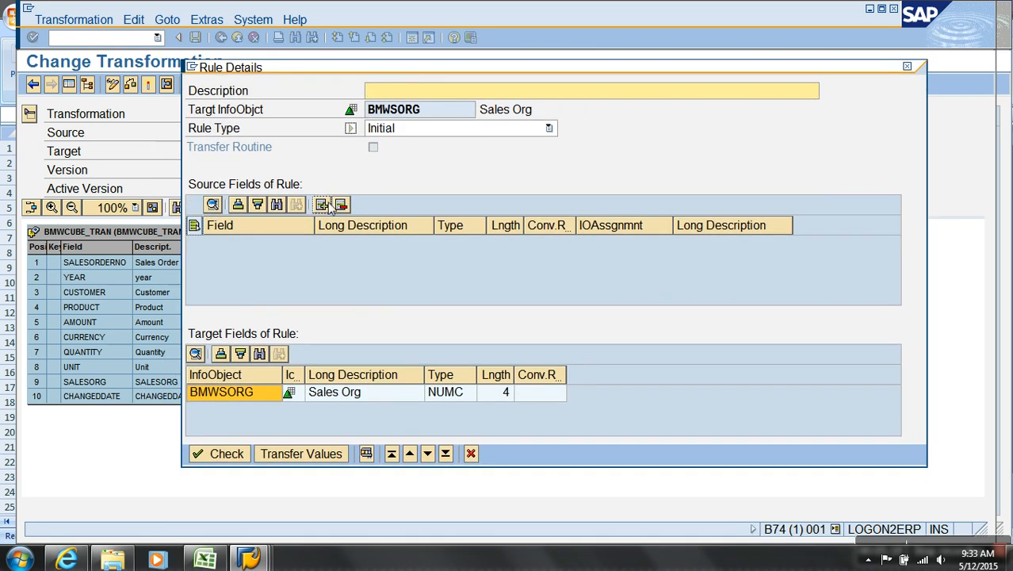
pyautogui.click(322, 204)
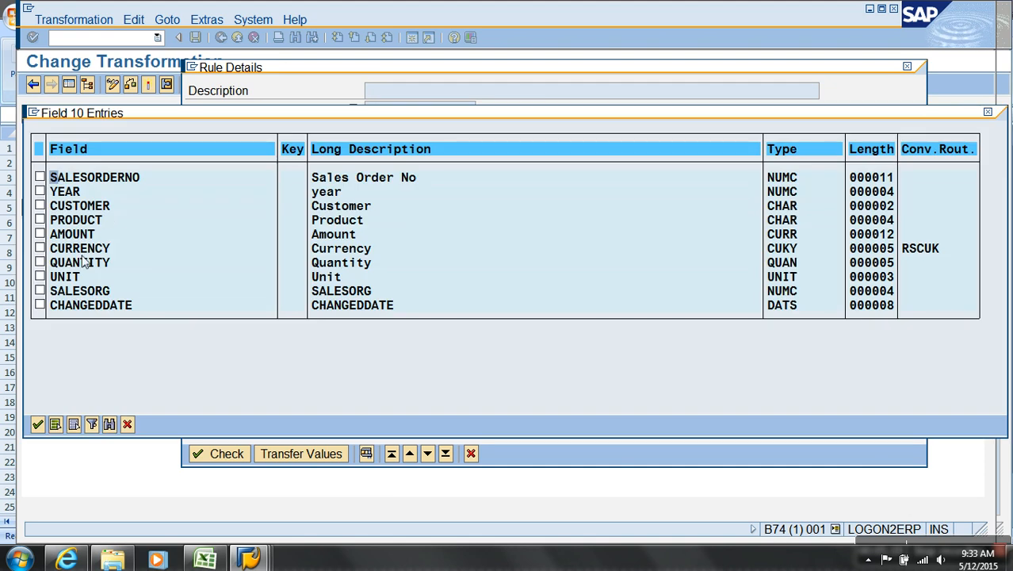
pyautogui.click(39, 290)
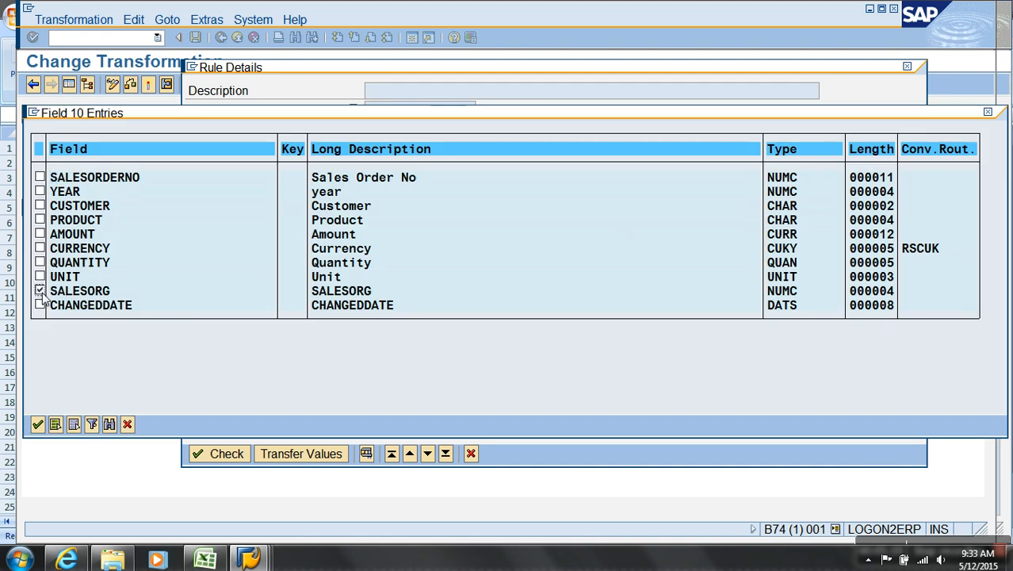
pyautogui.click(37, 424)
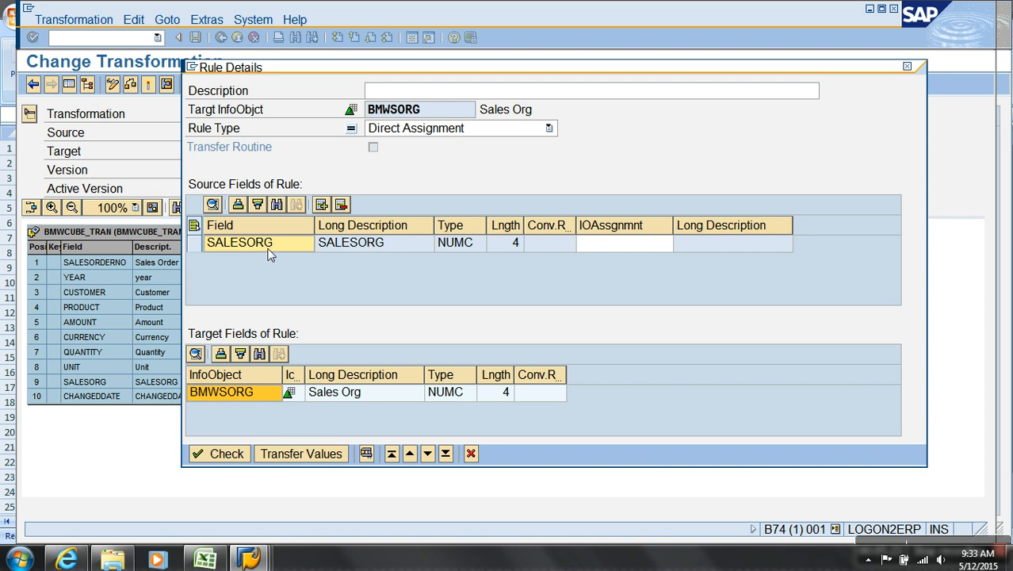
# Set the BMWSORG rule type to Routine and insert four blank lines above the RESULT line in the routine code.
pyautogui.click(456, 131)
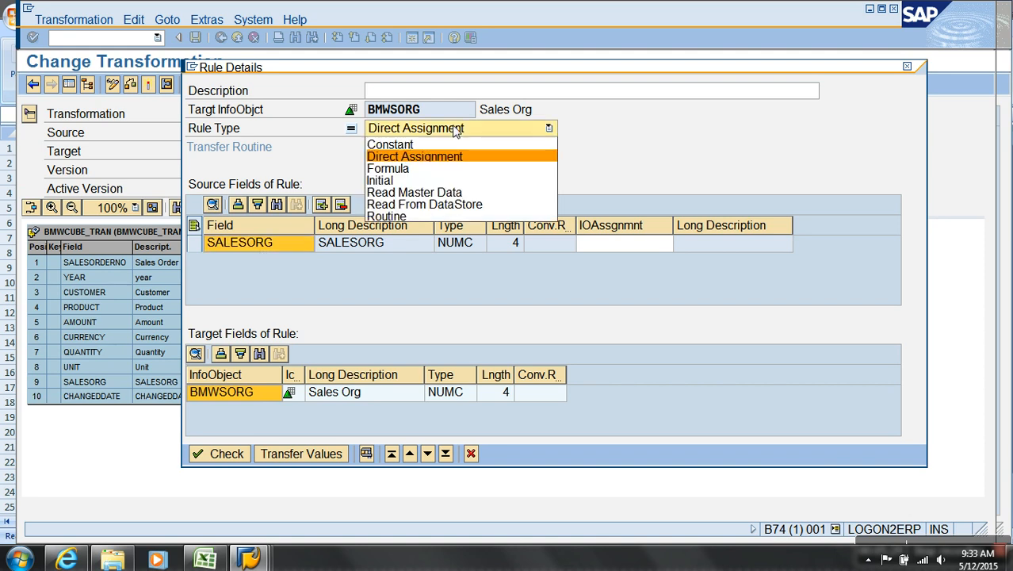
pyautogui.click(394, 216)
pyautogui.scroll(-9, 391, 215)
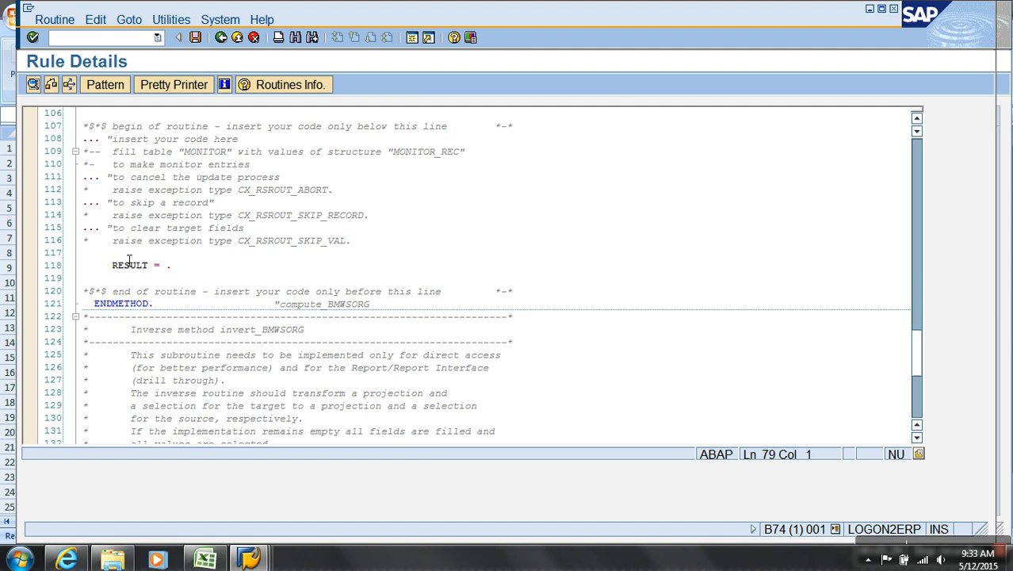
pyautogui.click(129, 254)
pyautogui.press('Return')
pyautogui.press('Return')
pyautogui.press('Return')
pyautogui.press('Return')
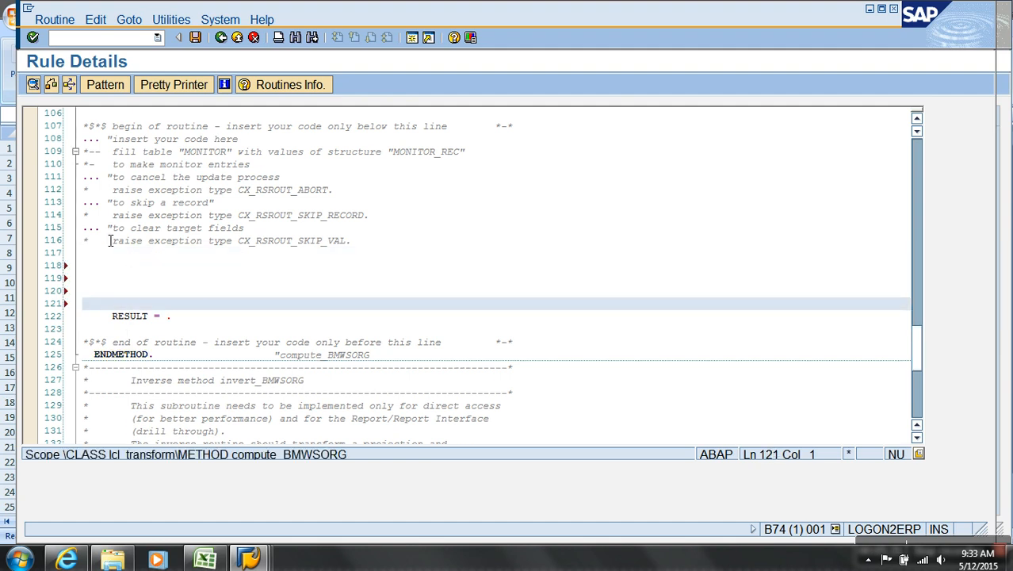
pyautogui.click(104, 268)
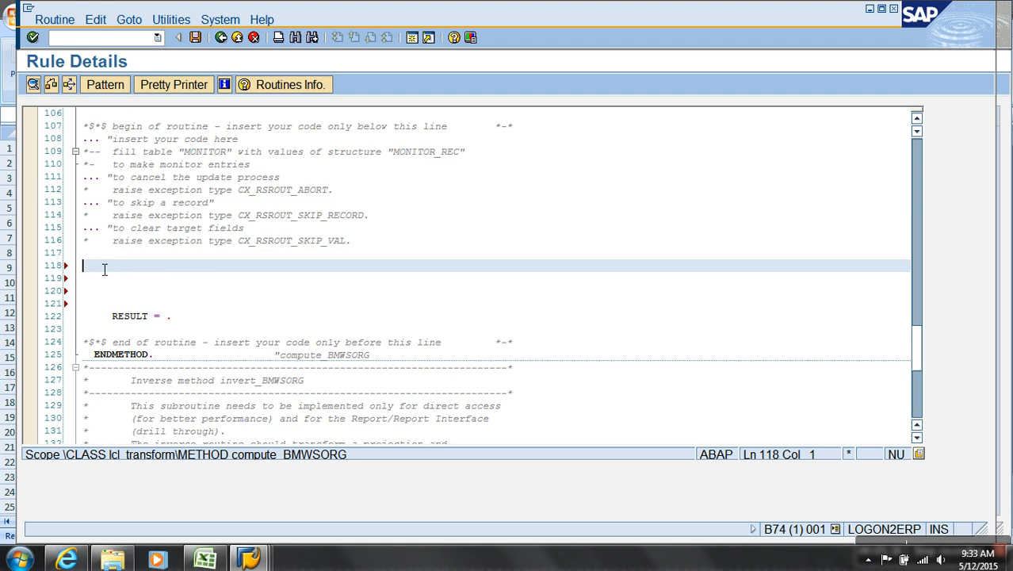
# Start the lookup statement above the RESULT line with SELECT NEWORG, checking the field name in the ZSLSORG_MAP table definition.
pyautogui.click(169, 321)
pyautogui.click(120, 267)
pyautogui.write('SELECT')
pyautogui.hotkey('alt', 'Tab')
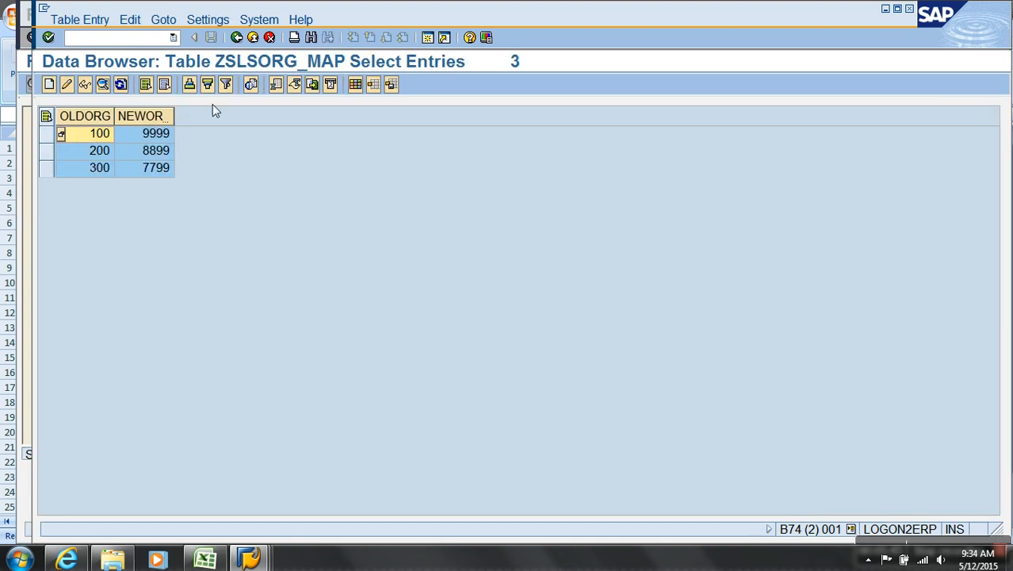
pyautogui.click(236, 37)
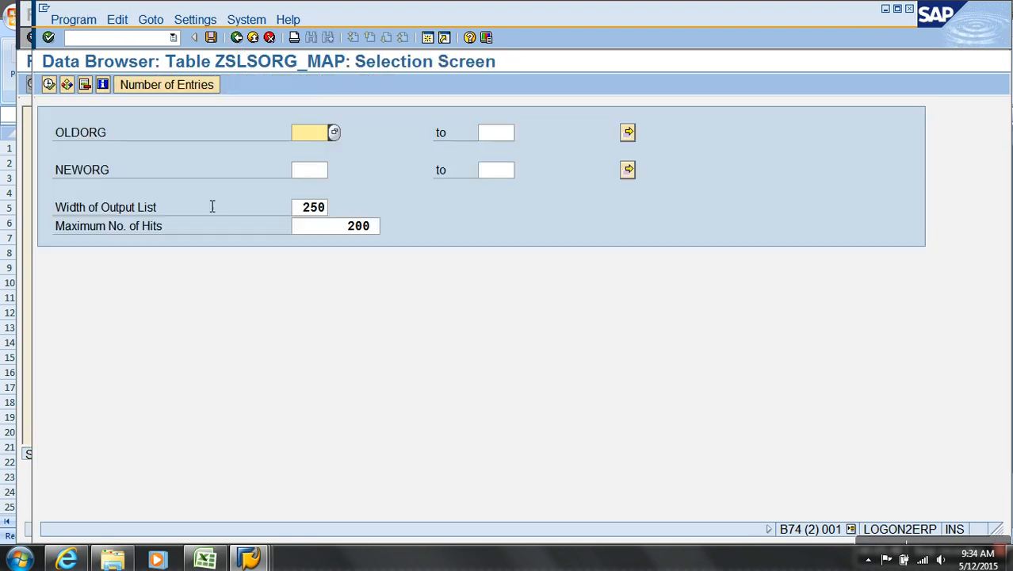
pyautogui.click(236, 37)
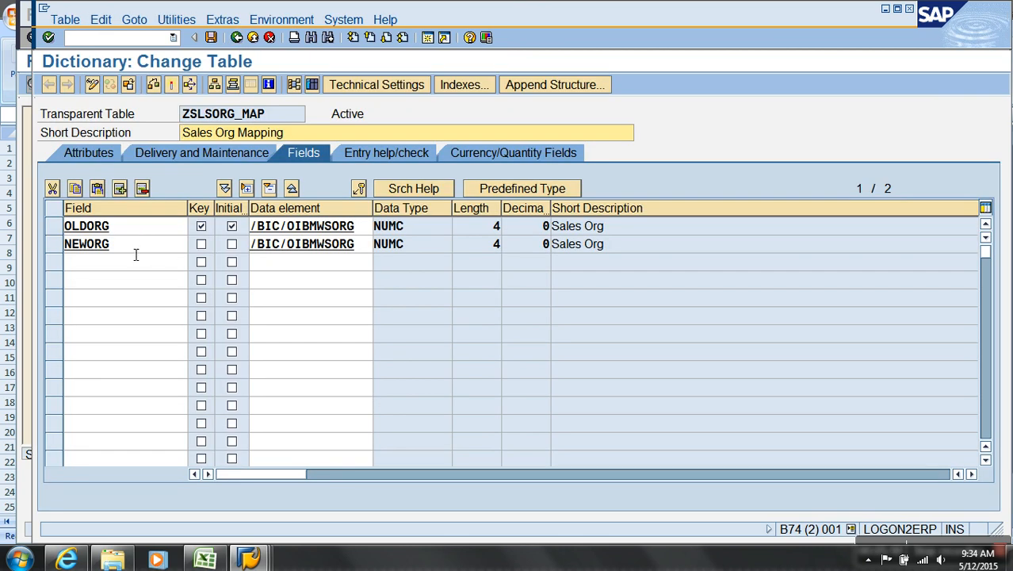
pyautogui.click(136, 252)
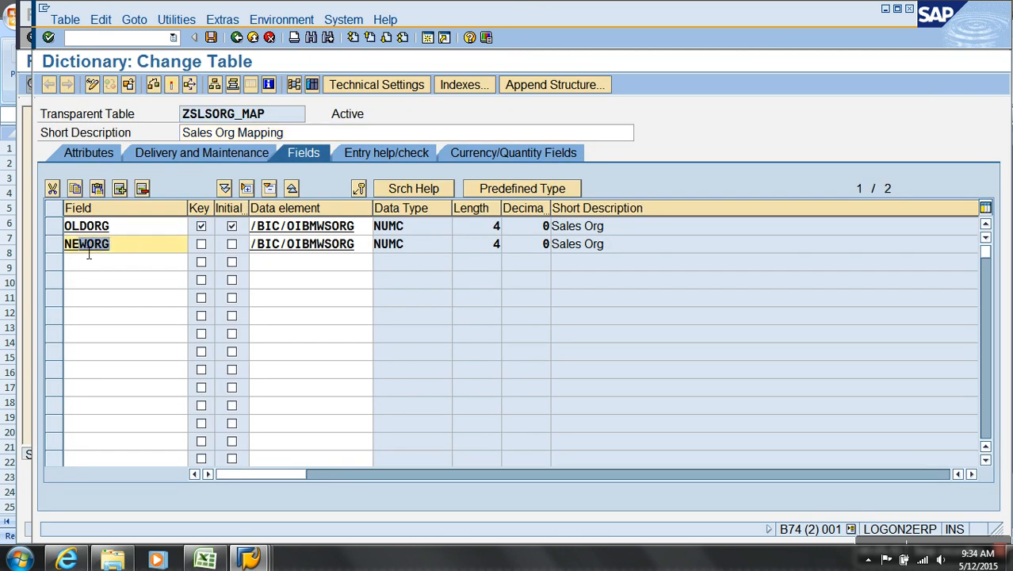
pyautogui.click(49, 245)
pyautogui.click(27, 249)
pyautogui.write('NEWORG')
pyautogui.press('Return')
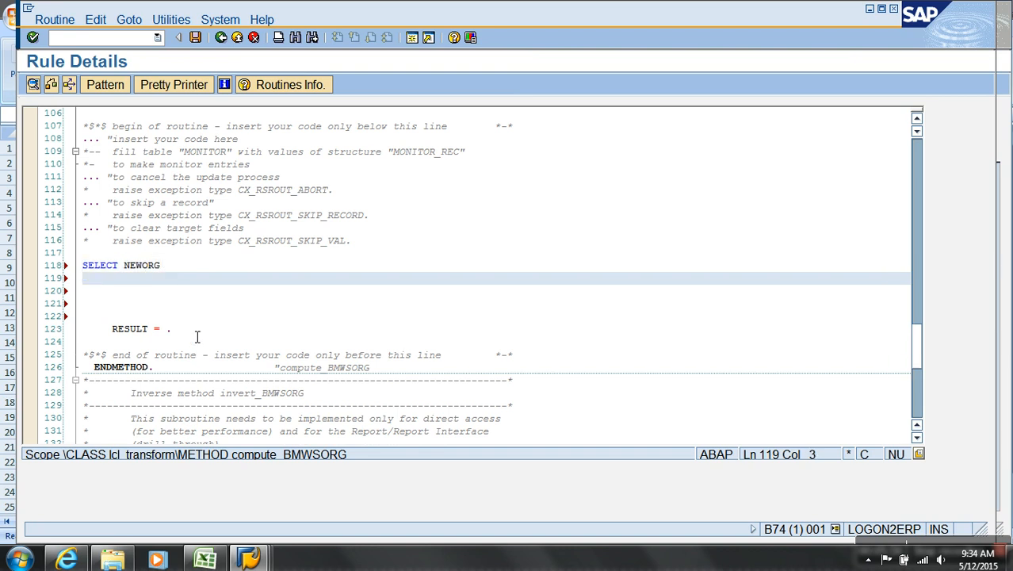
# Add the clause FROM ZSLSORG_MAP to the SELECT statement, copying the table name from its definition.
pyautogui.write('FROM')
pyautogui.hotkey('alt', 'Tab')
pyautogui.moveTo(305, 115); pyautogui.dragTo(169, 117)
pyautogui.hotkey('ctrl', 'c')
pyautogui.hotkey('alt', 'Tab')
pyautogui.hotkey('ctrl', 'v')
pyautogui.press('Return')
# Begin the condition WHERE OLDORG = on the following line, copying the key field name from the table definition.
pyautogui.write('WHERE')
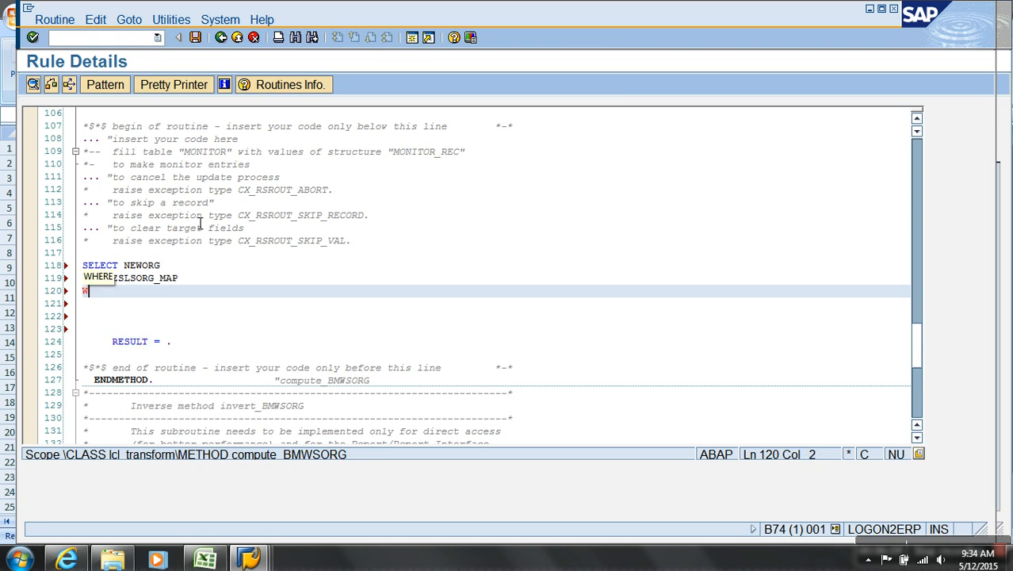
pyautogui.hotkey('alt', 'Tab')
pyautogui.moveTo(121, 236); pyautogui.dragTo(48, 232)
pyautogui.hotkey('ctrl', 'c')
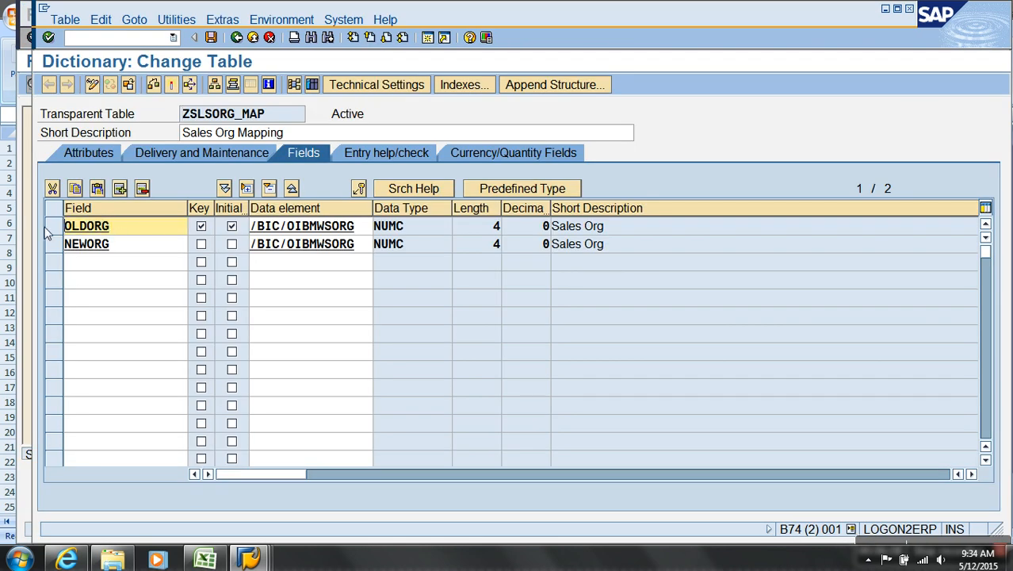
pyautogui.hotkey('alt', 'Tab')
pyautogui.hotkey('ctrl', 'v')
pyautogui.write('=')
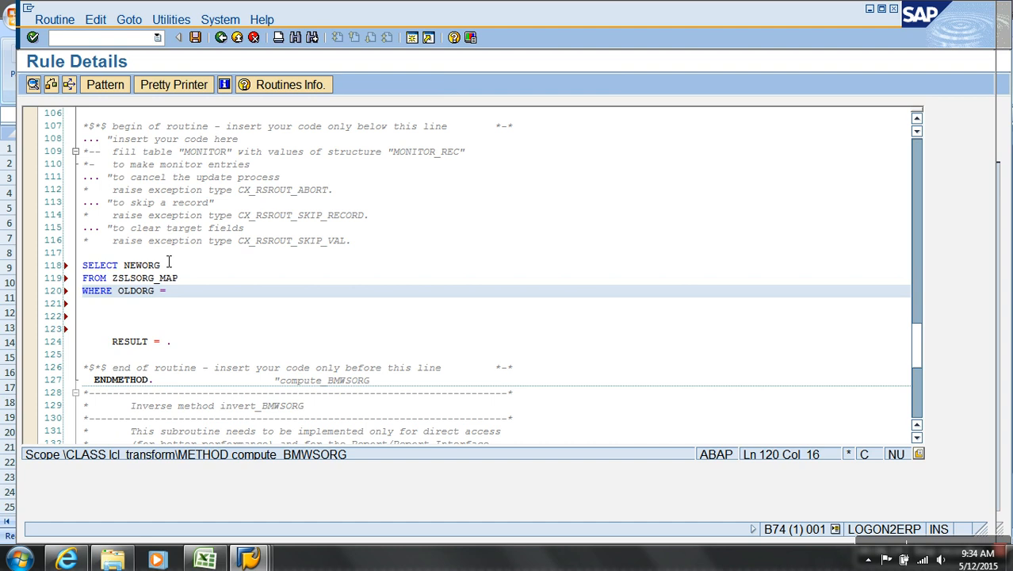
# Complete the WHERE condition with SOURCE_FIELDS-SALESORG, copied from the method's importing comments, and end the statement with a period.
pyautogui.scroll(4, 169, 262)
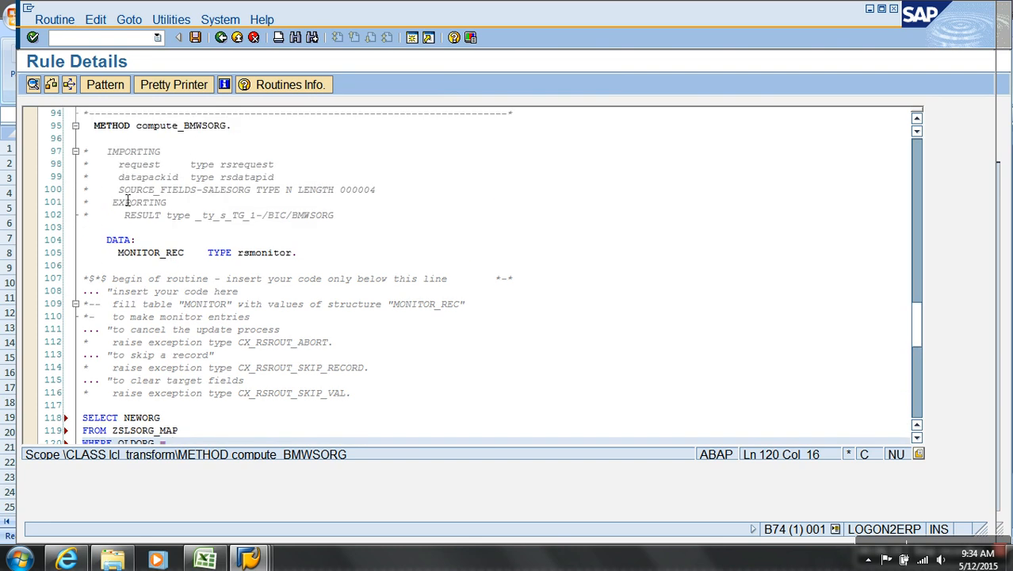
pyautogui.moveTo(119, 191); pyautogui.dragTo(256, 197)
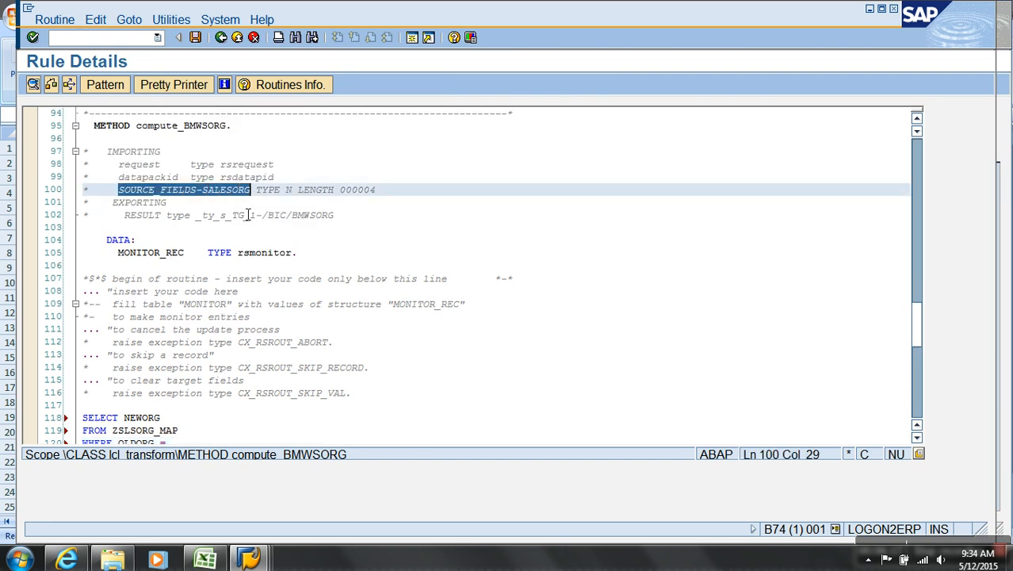
pyautogui.scroll(-4, 264, 262)
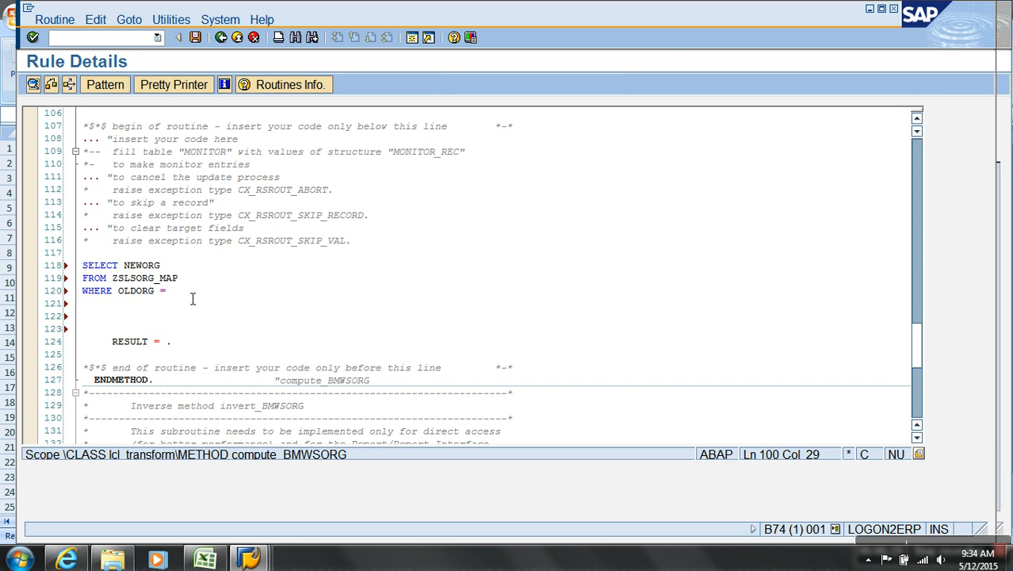
pyautogui.click(189, 294)
pyautogui.hotkey('ctrl', 'v')
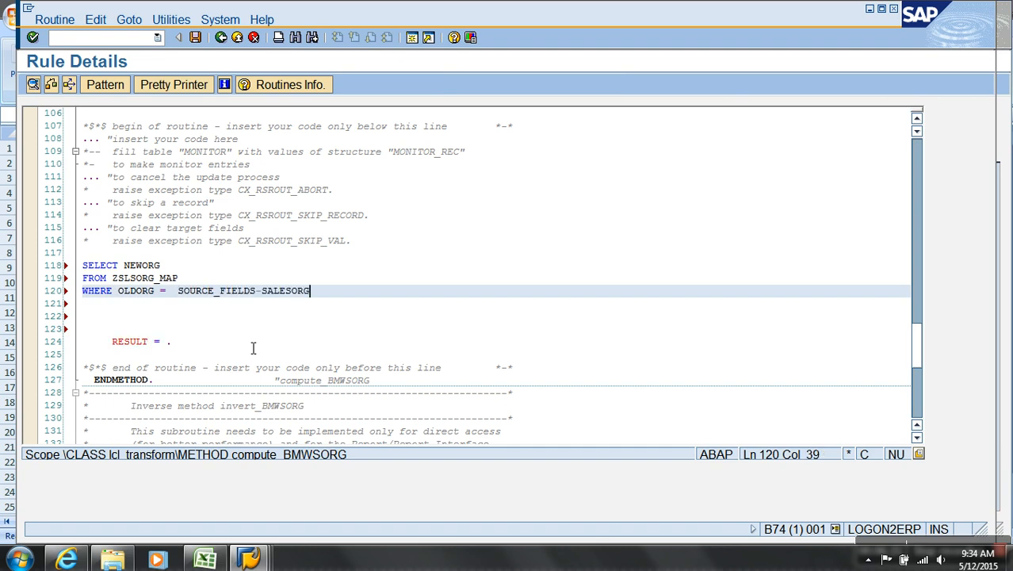
pyautogui.write('.')
# Insert the line INTO LV_NEWORG between the SELECT NEWORG and FROM ZSLSORG_MAP lines.
pyautogui.click(153, 270)
pyautogui.moveTo(125, 267); pyautogui.dragTo(159, 268)
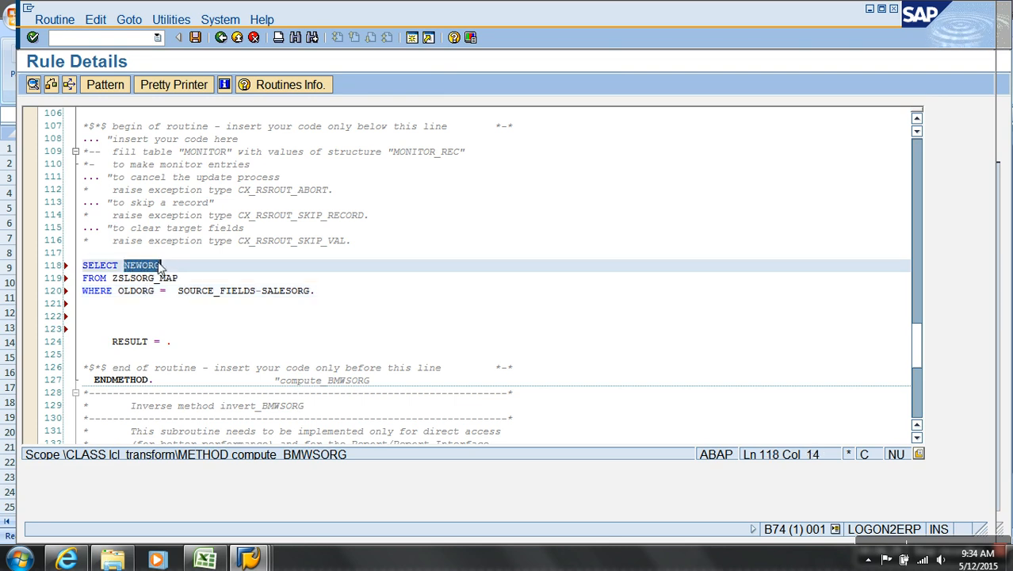
pyautogui.click(177, 269)
pyautogui.press('Return')
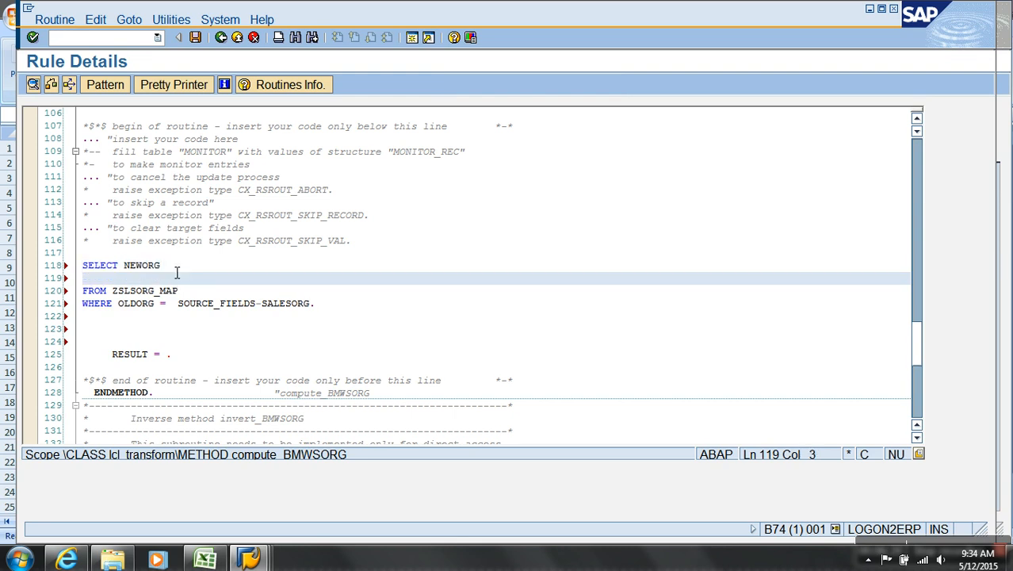
pyautogui.write('INTO LV_NEWORG')
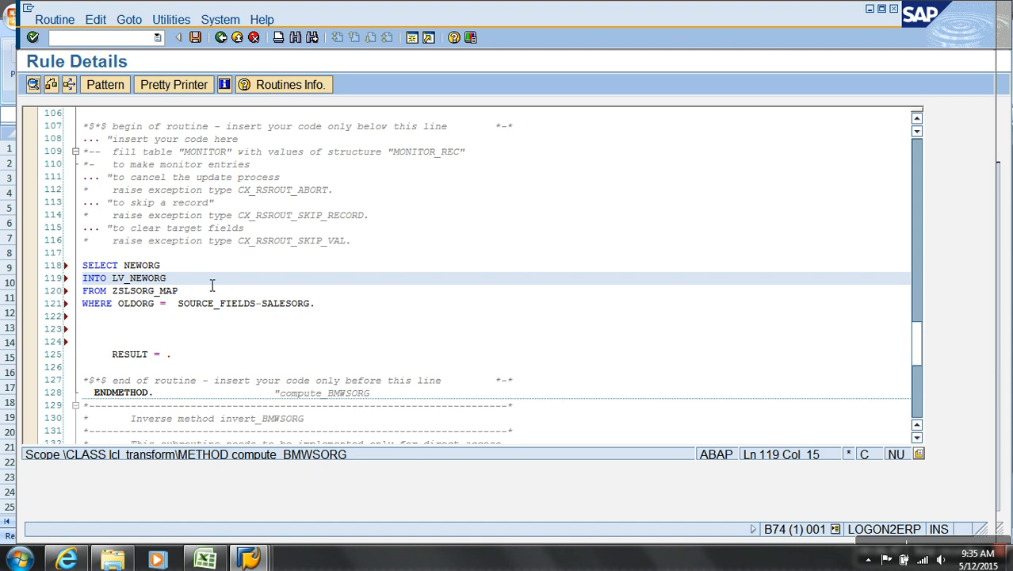
# Begin the declaration DATA : LV_NEWORG TYPE on a new line above the SELECT statement, copying the variable name from the INTO clause.
pyautogui.moveTo(179, 285); pyautogui.dragTo(116, 287)
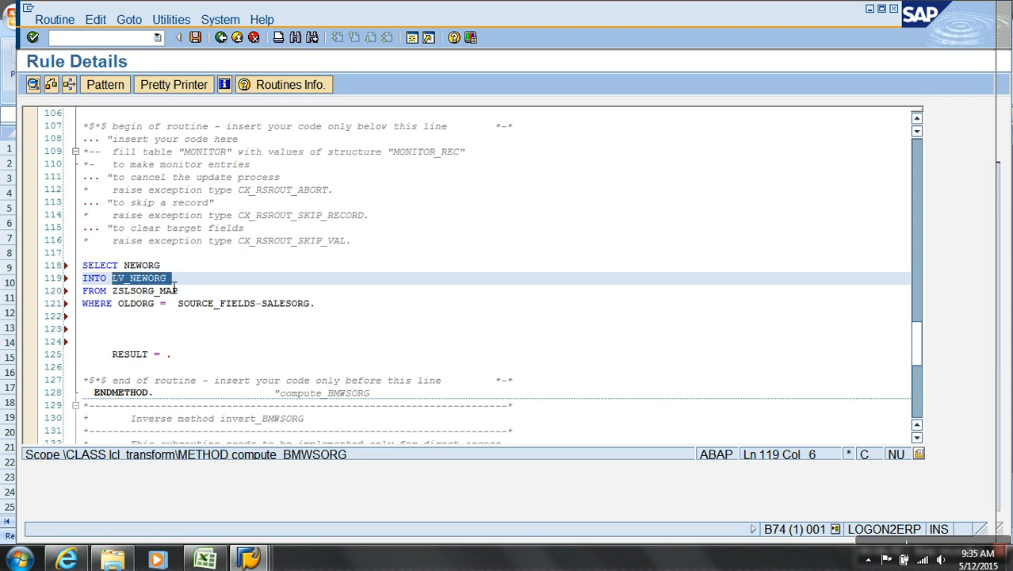
pyautogui.click(139, 253)
pyautogui.press('Return')
pyautogui.write('DATA ')
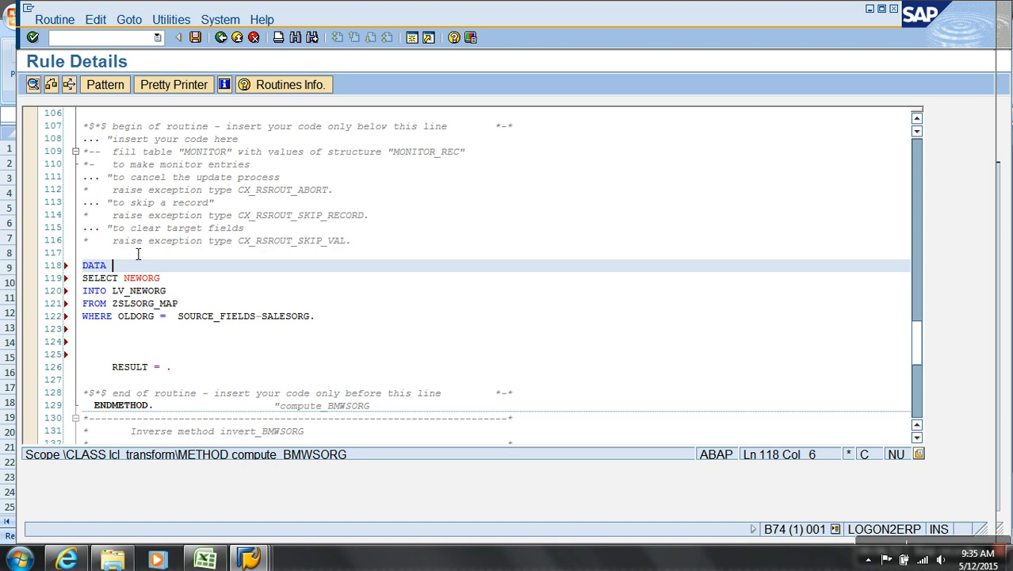
pyautogui.write(':')
pyautogui.hotkey('ctrl', 'v')
pyautogui.write('TYPE')
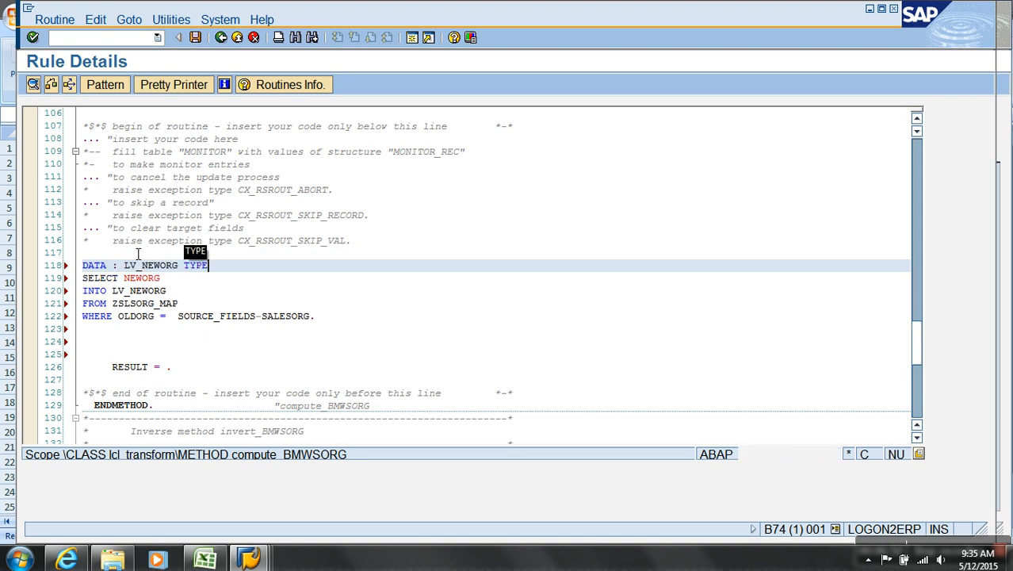
# Complete the LV_NEWORG declaration with data element /BIC/OIBMWSORG, copied from the ZSLSORG_MAP definition, ending with a period and a blank line.
pyautogui.hotkey('alt', 'Tab')
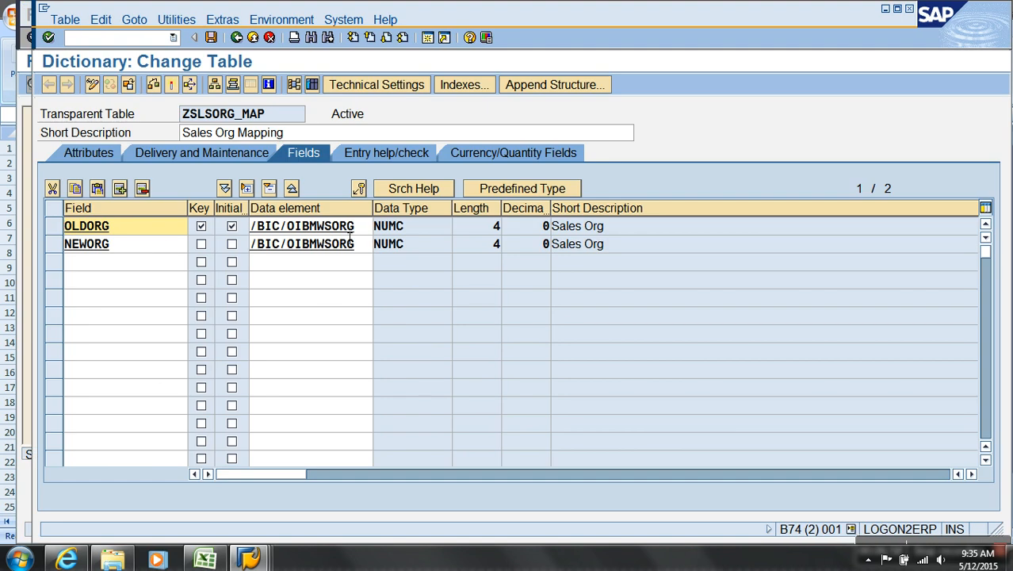
pyautogui.moveTo(364, 233); pyautogui.dragTo(227, 231)
pyautogui.hotkey('ctrl', 'c')
pyautogui.hotkey('alt', 'Tab')
pyautogui.hotkey('ctrl', 'v')
pyautogui.write('.')
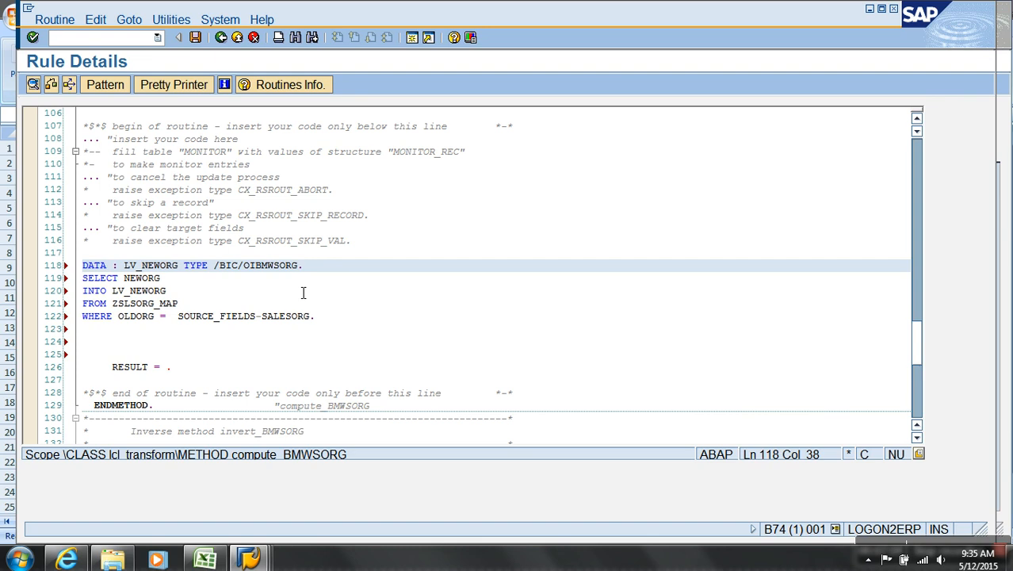
pyautogui.press('Return')
# Review the clauses of the SELECT statement and add a blank line below its WHERE condition.
pyautogui.click(149, 290)
pyautogui.moveTo(111, 305); pyautogui.dragTo(164, 334)
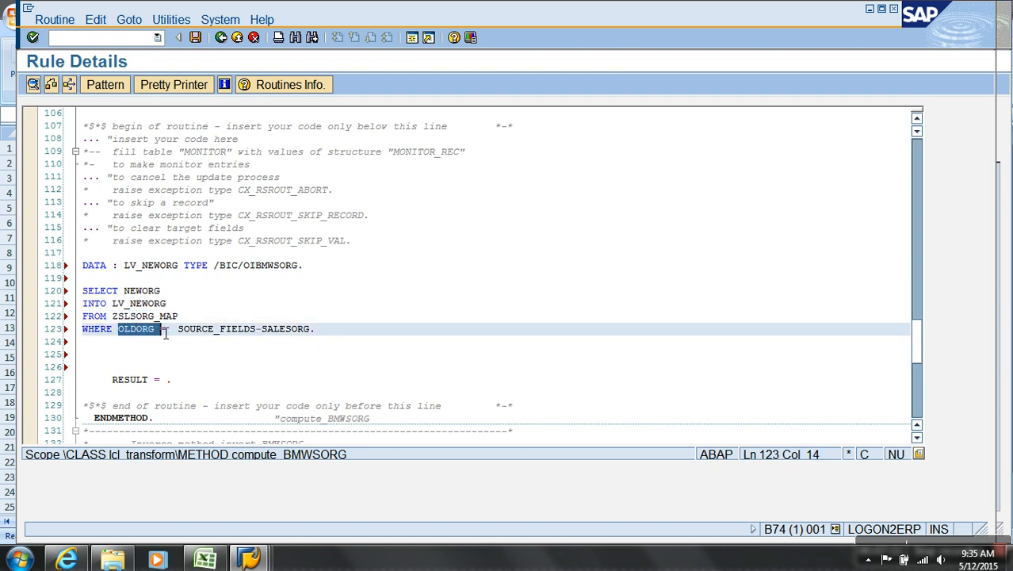
pyautogui.moveTo(178, 330); pyautogui.dragTo(304, 333)
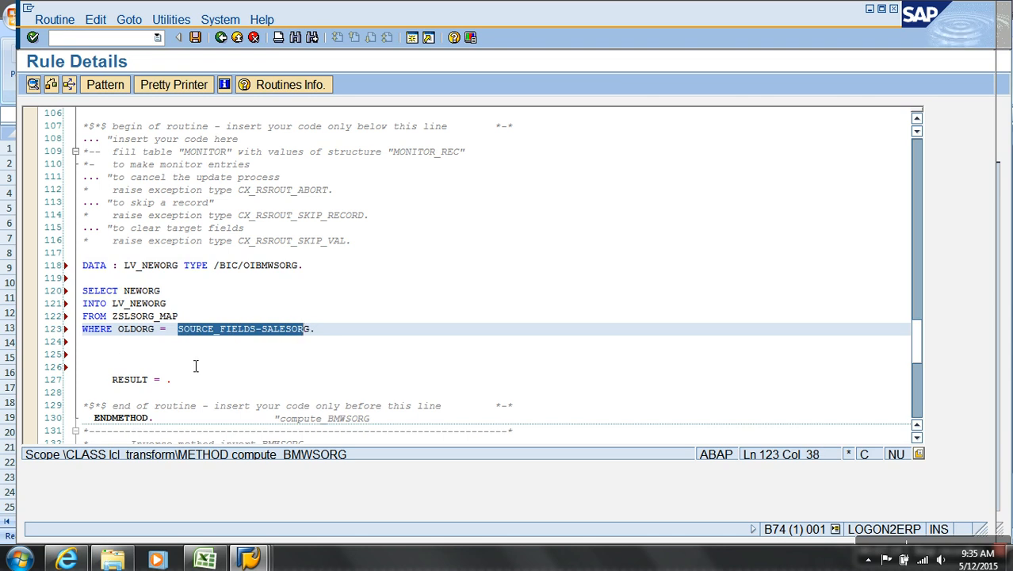
pyautogui.click(104, 344)
pyautogui.press('Return')
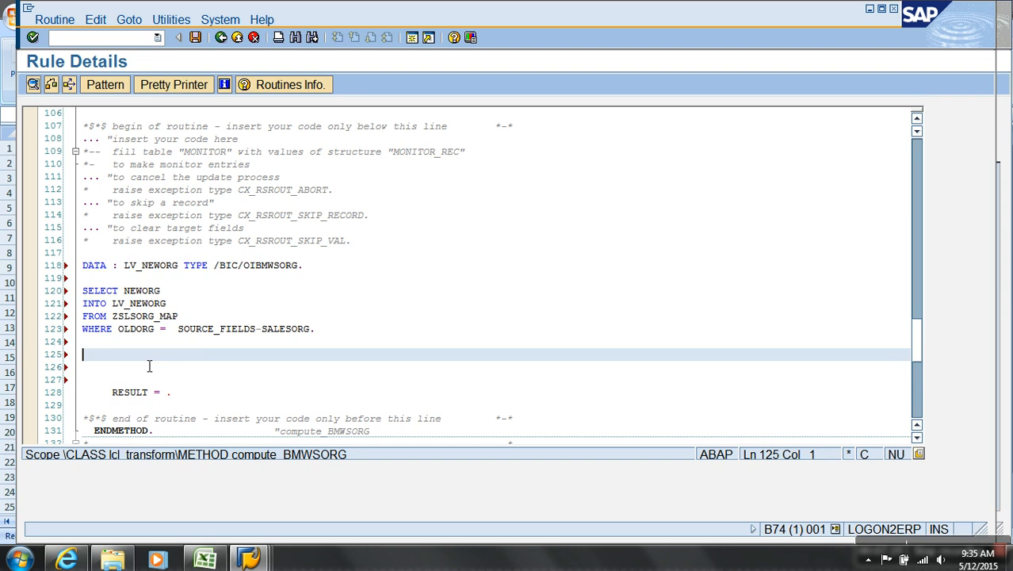
# Check the OLDORG field of the WHERE condition against its key setting in the ZSLSORG_MAP definition.
pyautogui.moveTo(119, 334); pyautogui.dragTo(159, 338)
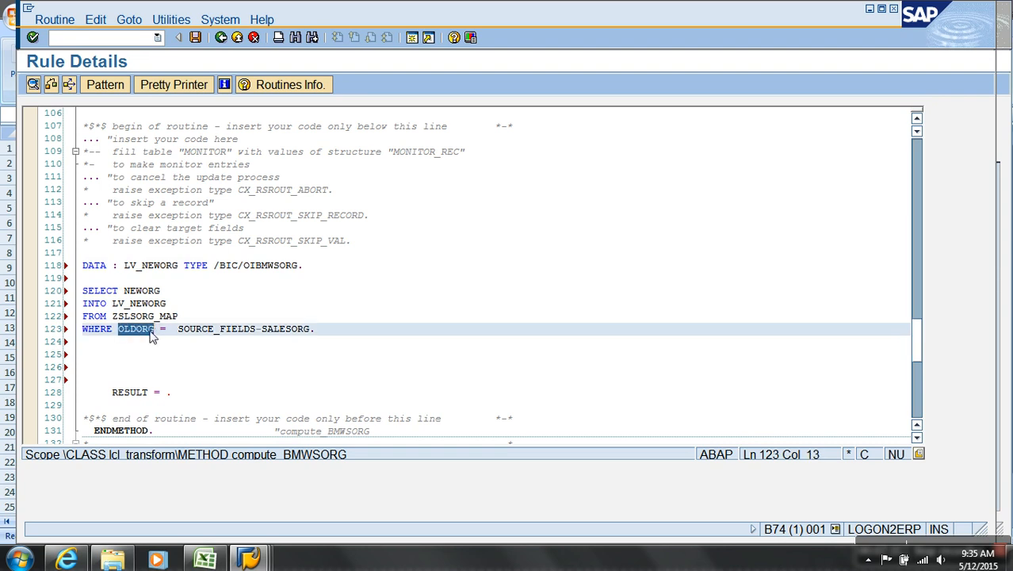
pyautogui.doubleClick(151, 333)
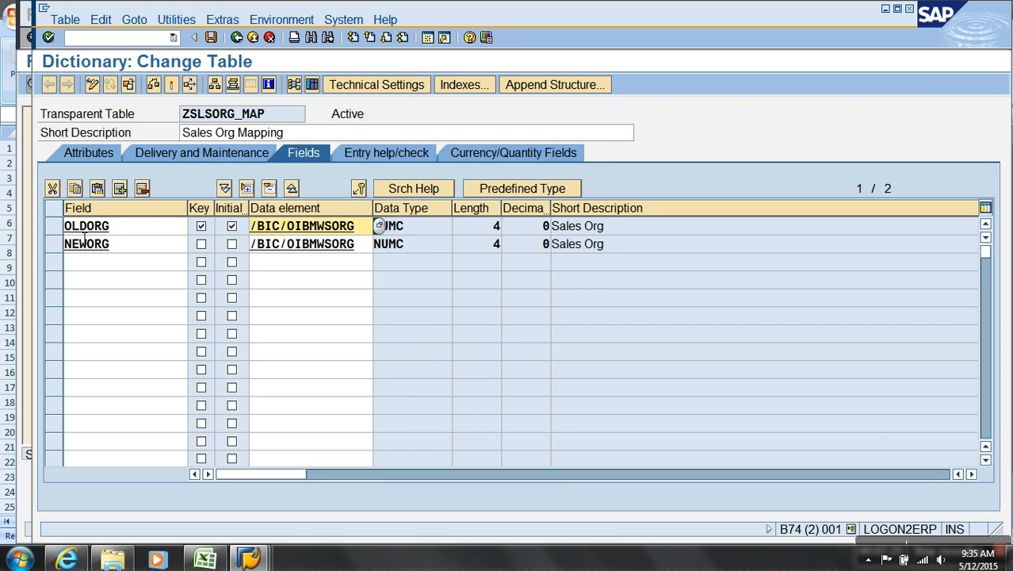
pyautogui.click(57, 227)
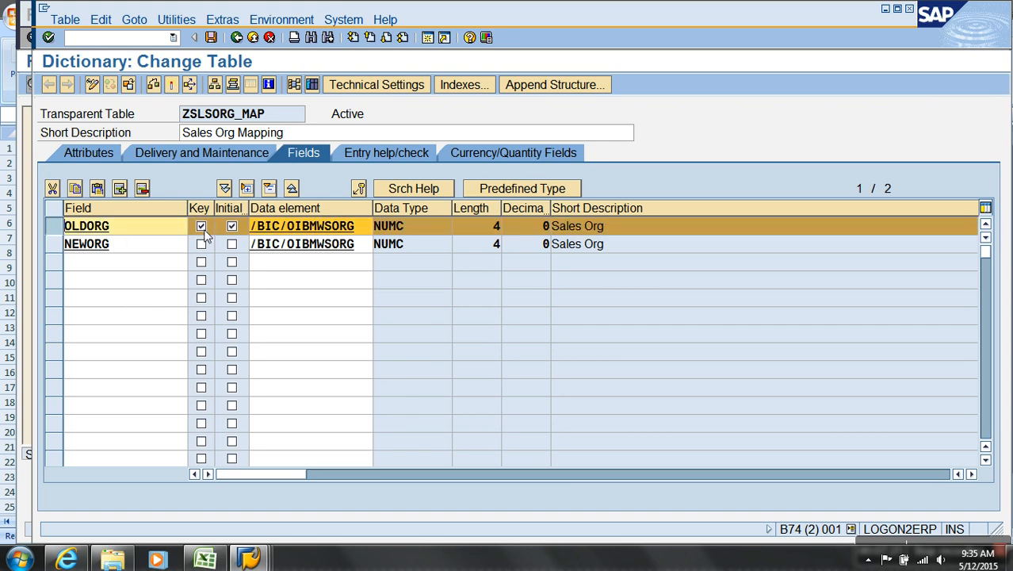
pyautogui.press('F3')
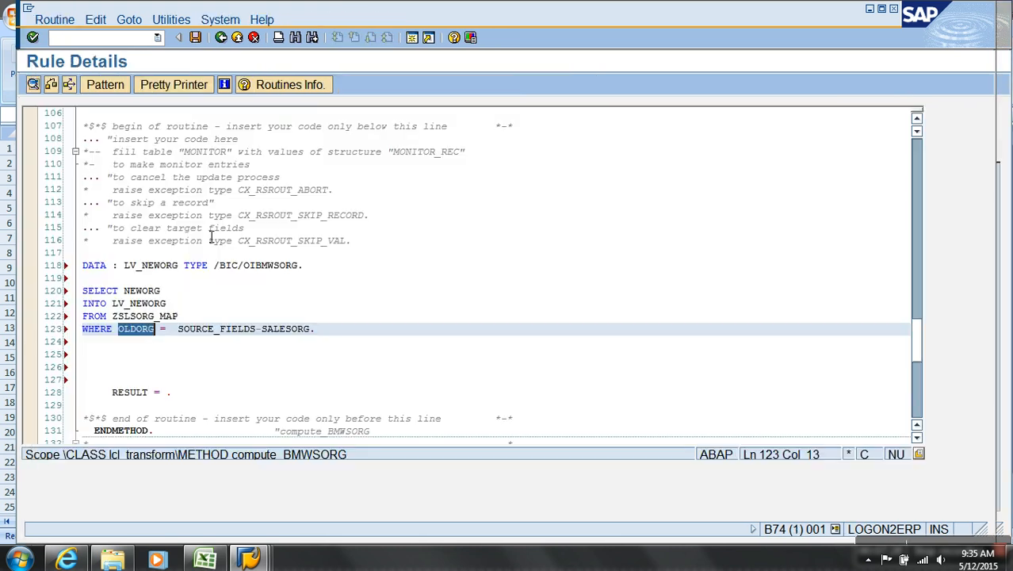
pyautogui.doubleClick(153, 332)
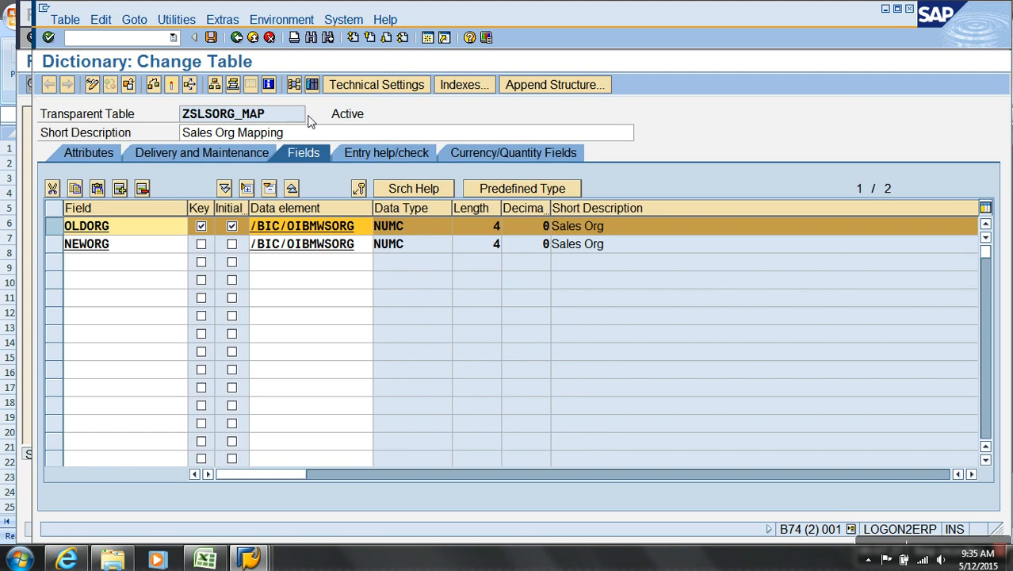
# Save the changed table ZSLSORG_MAP while calling up its contents.
pyautogui.click(312, 84)
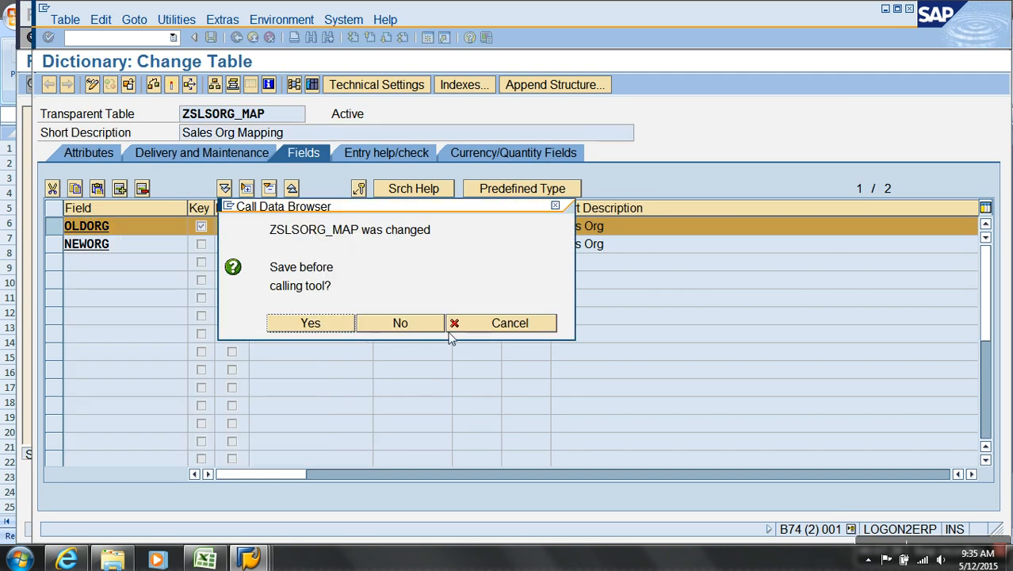
pyautogui.click(500, 325)
pyautogui.click(314, 85)
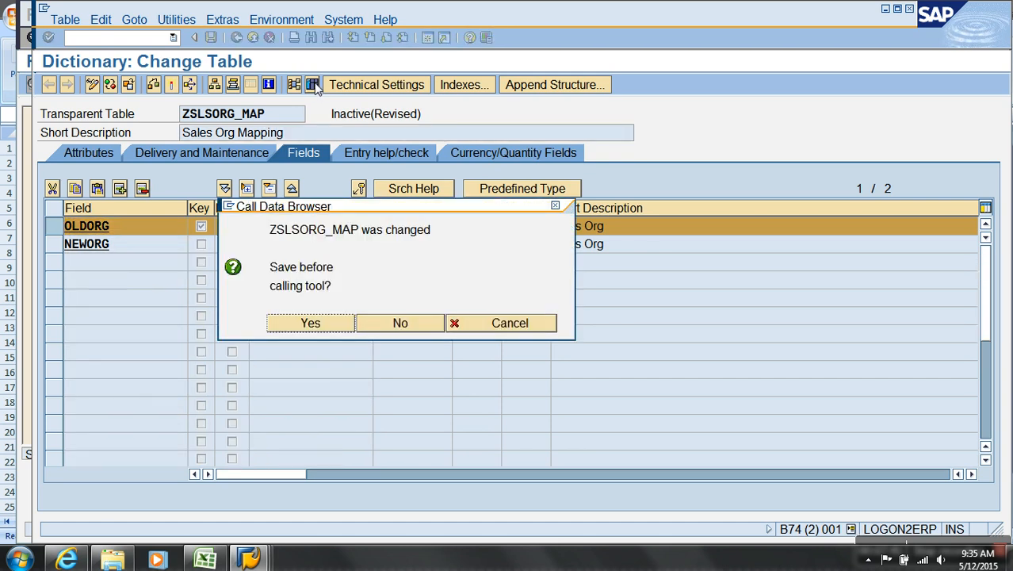
pyautogui.click(294, 325)
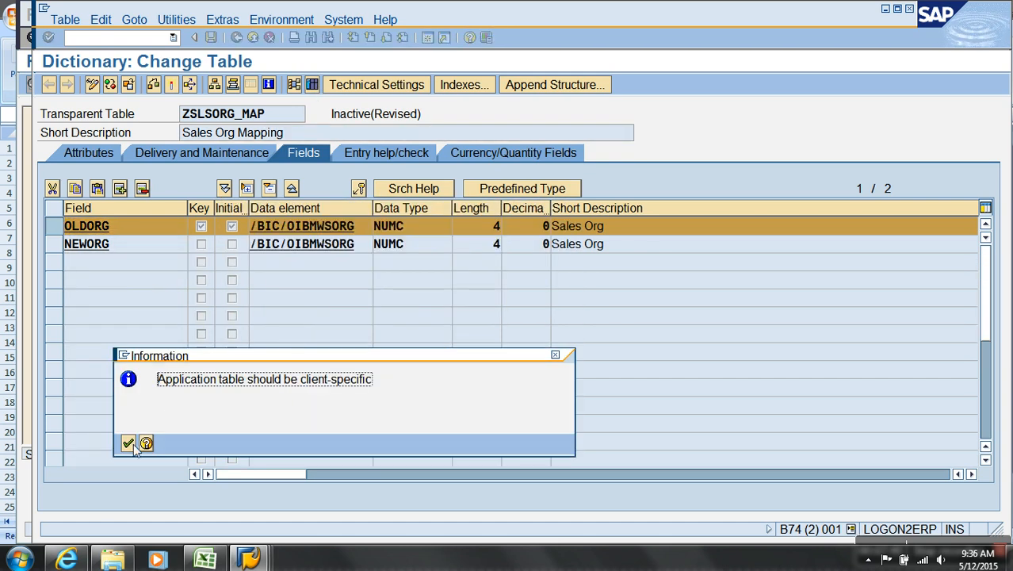
pyautogui.click(131, 444)
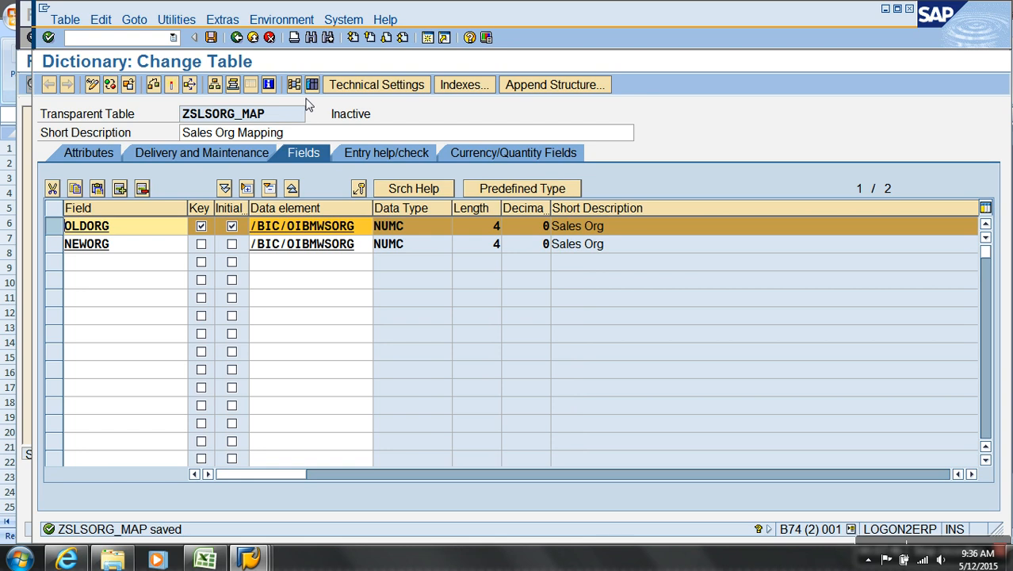
# Activate table ZSLSORG_MAP, display the activation log and return to the table definition.
pyautogui.click(169, 85)
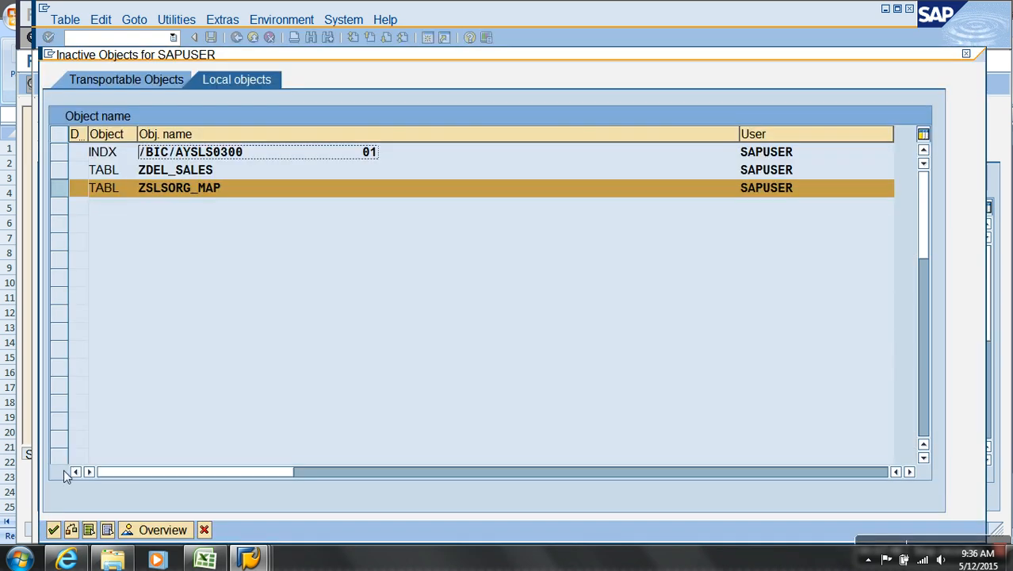
pyautogui.click(54, 530)
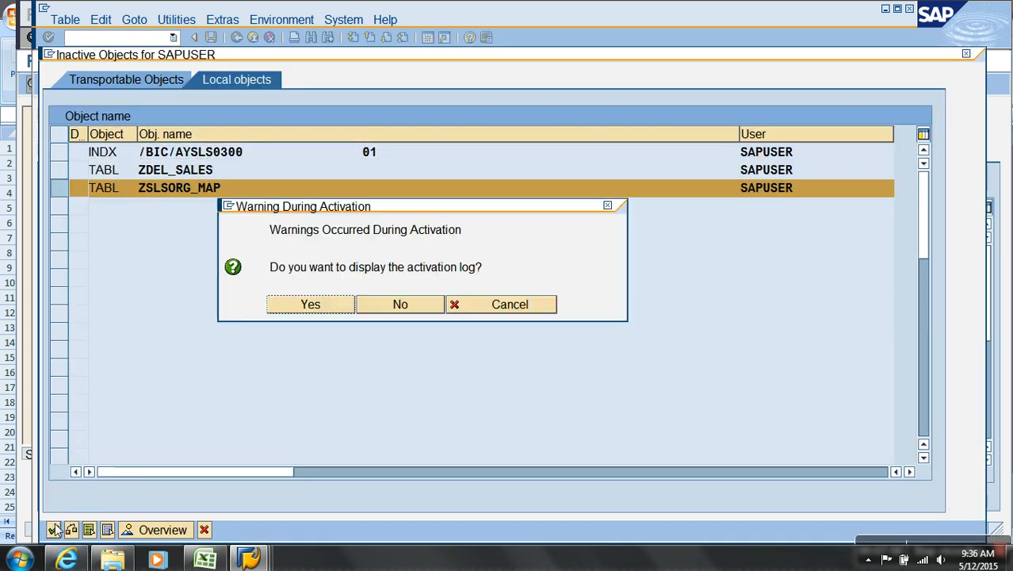
pyautogui.click(295, 307)
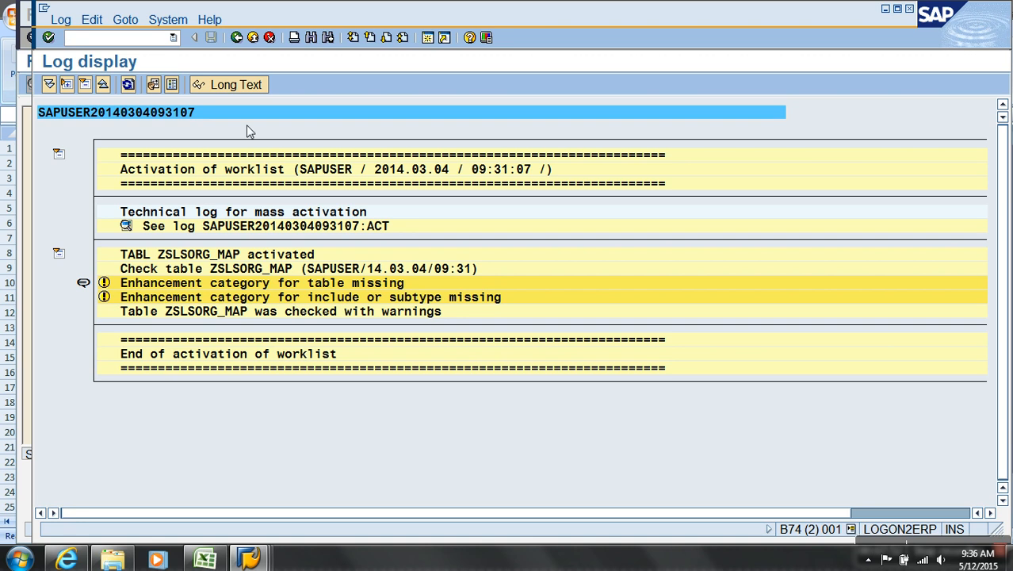
pyautogui.click(236, 37)
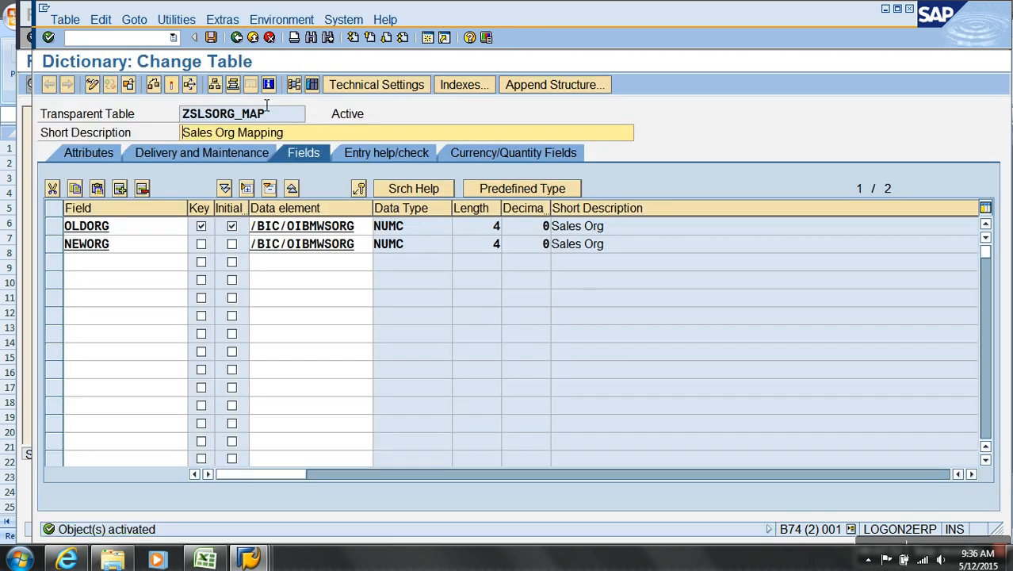
# Display all entries of ZSLSORG_MAP without selection restrictions, and go back to the routine code.
pyautogui.click(314, 84)
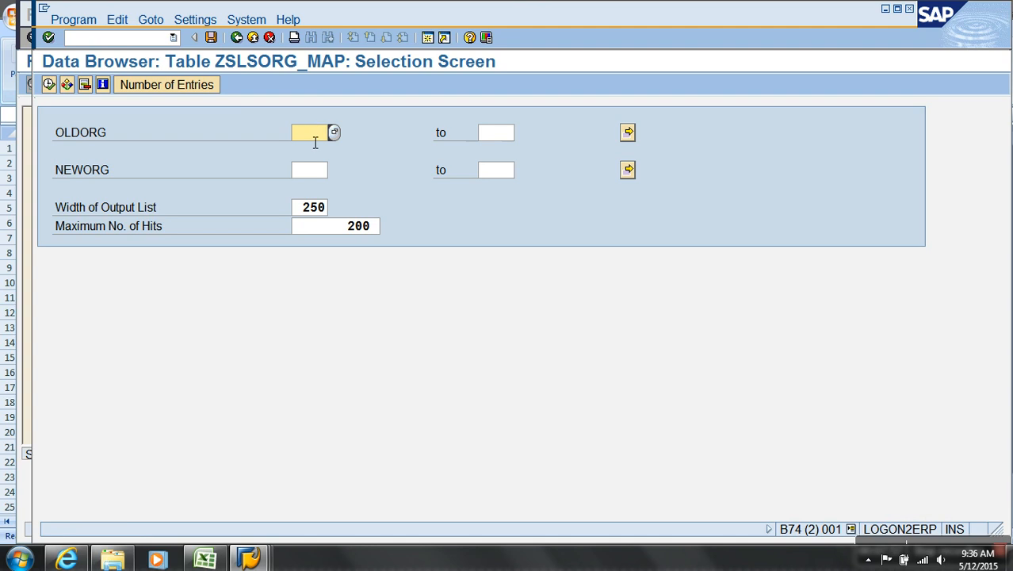
pyautogui.press('F8')
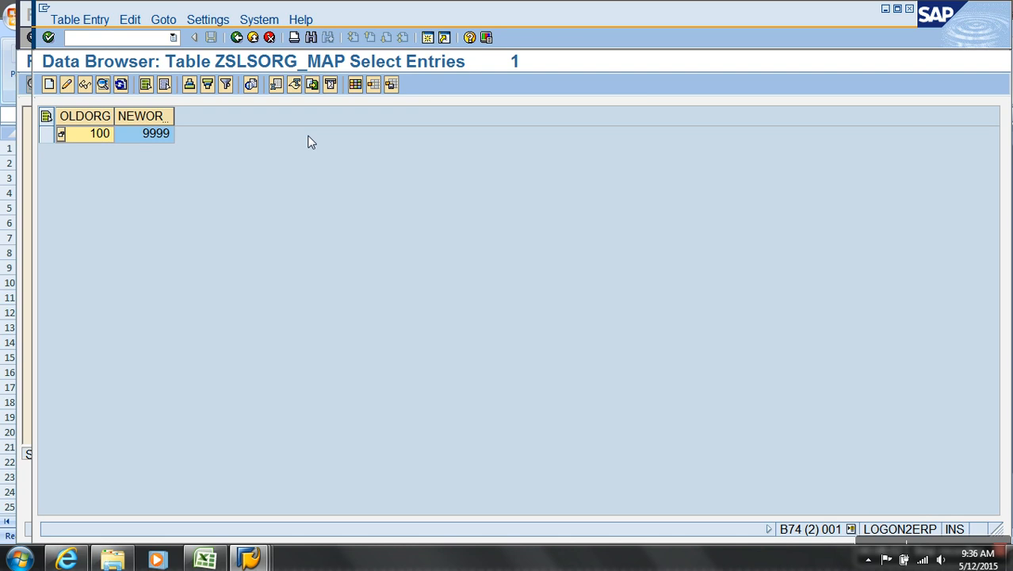
pyautogui.hotkey('alt', 'Tab')
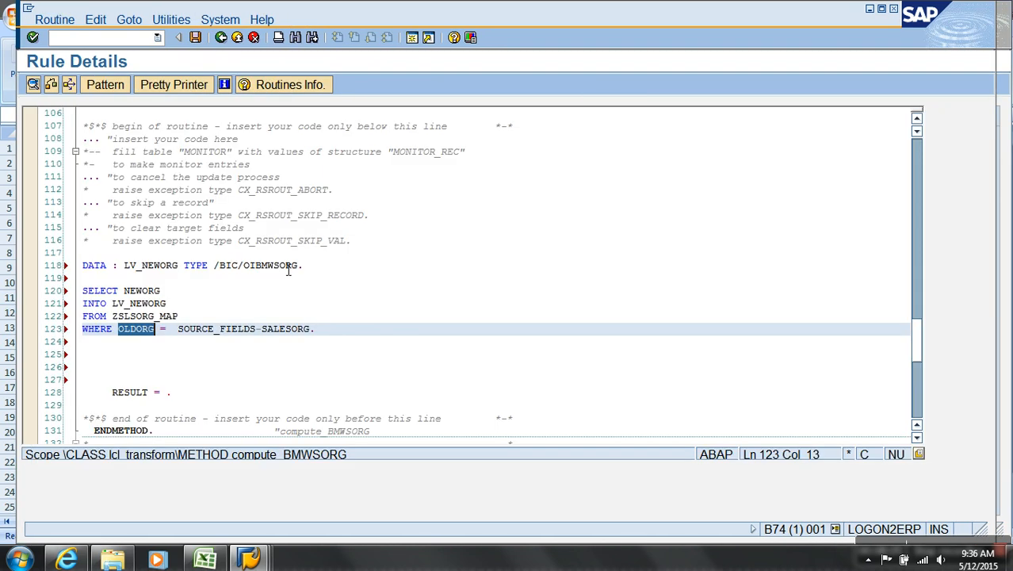
# Insert the keyword SINGLE between SELECT and NEWORG in the routine's query.
pyautogui.click(124, 291)
pyautogui.write('SINGLE')
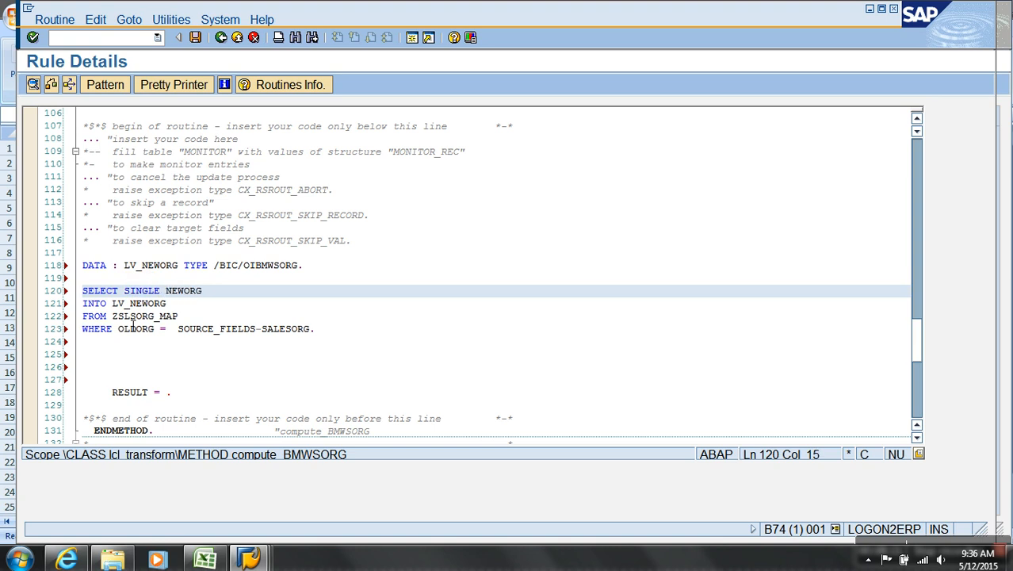
pyautogui.moveTo(111, 303); pyautogui.dragTo(312, 334)
pyautogui.click(115, 328)
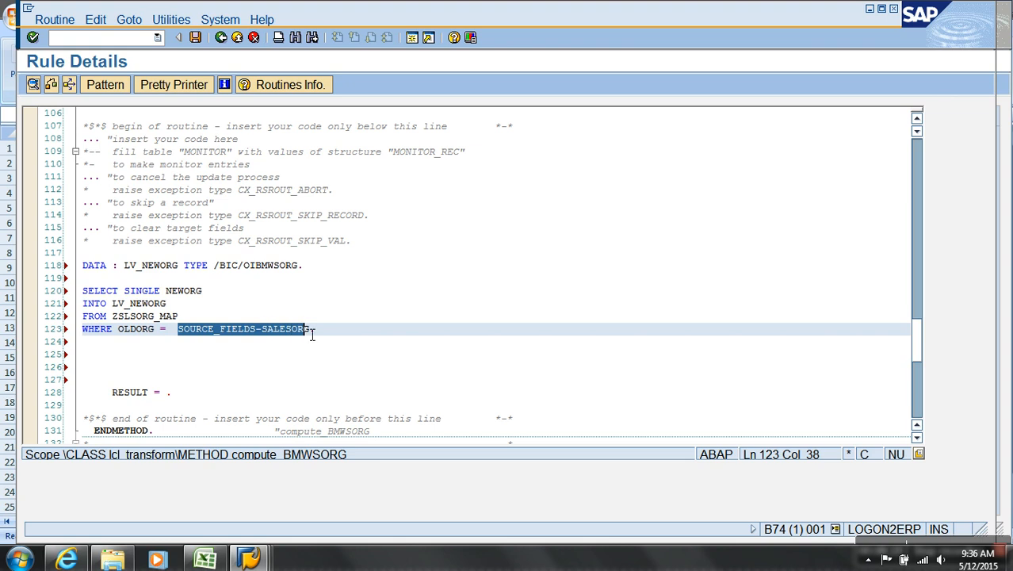
# Add the condition IF SY-SUBRC = 0. below the SELECT statement and remove the blank lines before the RESULT line.
pyautogui.click(171, 358)
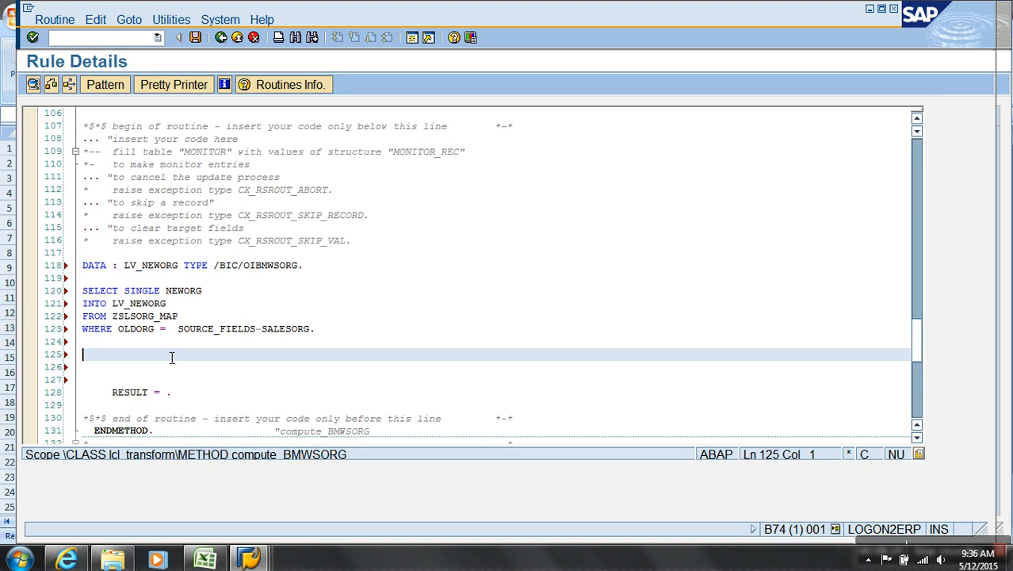
pyautogui.write('IF SY-SUBRC = 0.')
pyautogui.click(133, 371)
pyautogui.press('Delete')
pyautogui.press('Delete')
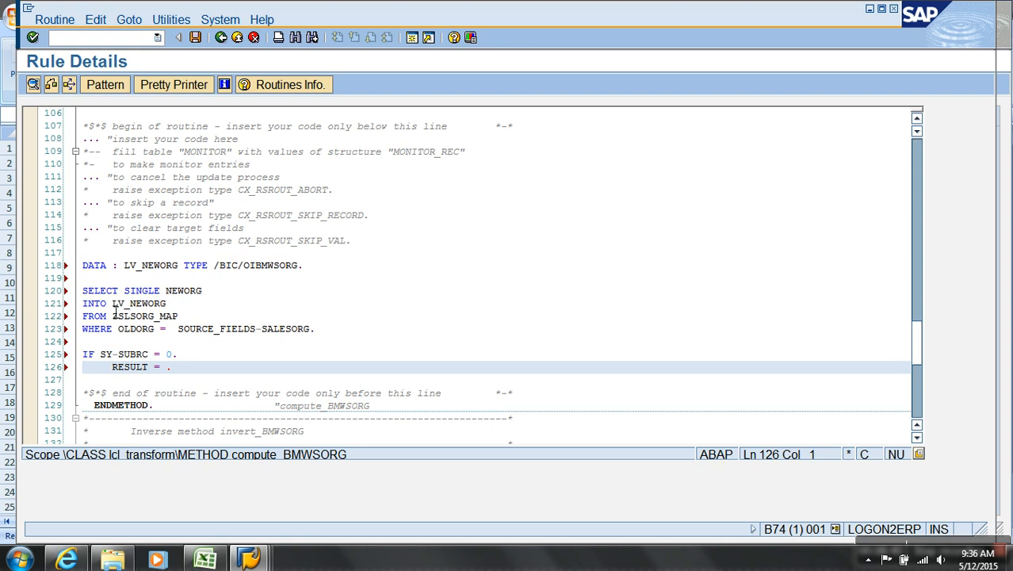
# Assign LV_NEWORG to RESULT, copying the name from the INTO clause, and close the condition with ENDIF. on the following line.
pyautogui.moveTo(113, 304); pyautogui.dragTo(166, 304)
pyautogui.hotkey('ctrl', 'c')
pyautogui.click(166, 366)
pyautogui.hotkey('ctrl', 'v')
pyautogui.click(249, 373)
pyautogui.press('Return')
pyautogui.write('ENDIF.')
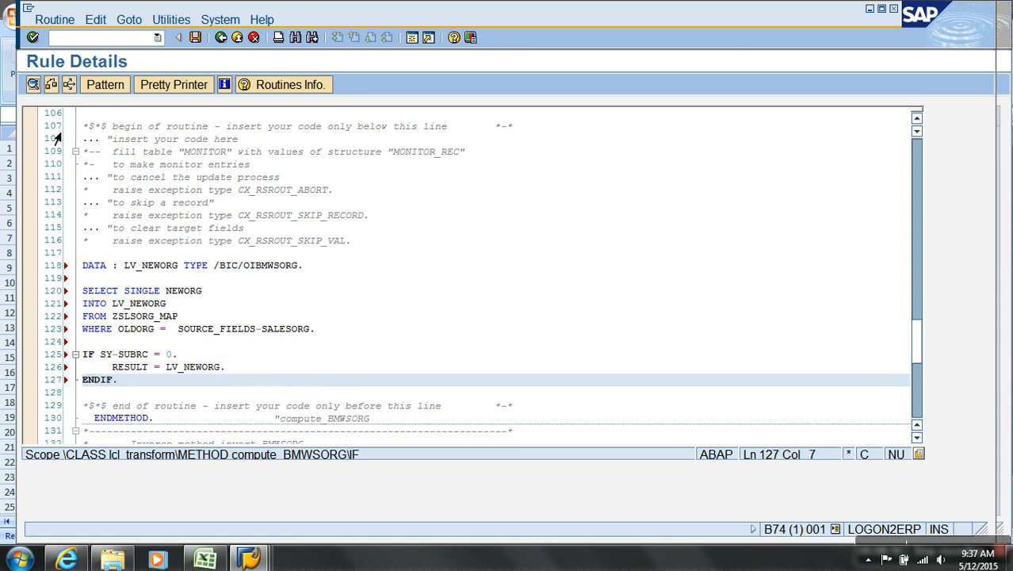
# Check the routine's syntax and save it, transferring the BMWSORG rule's values to the transformation.
pyautogui.click(51, 84)
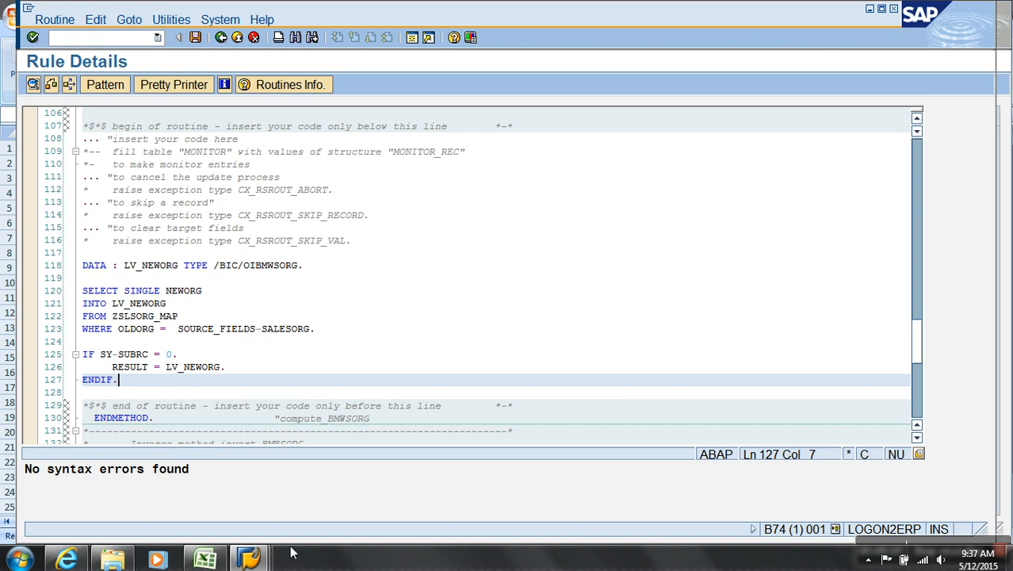
pyautogui.click(195, 37)
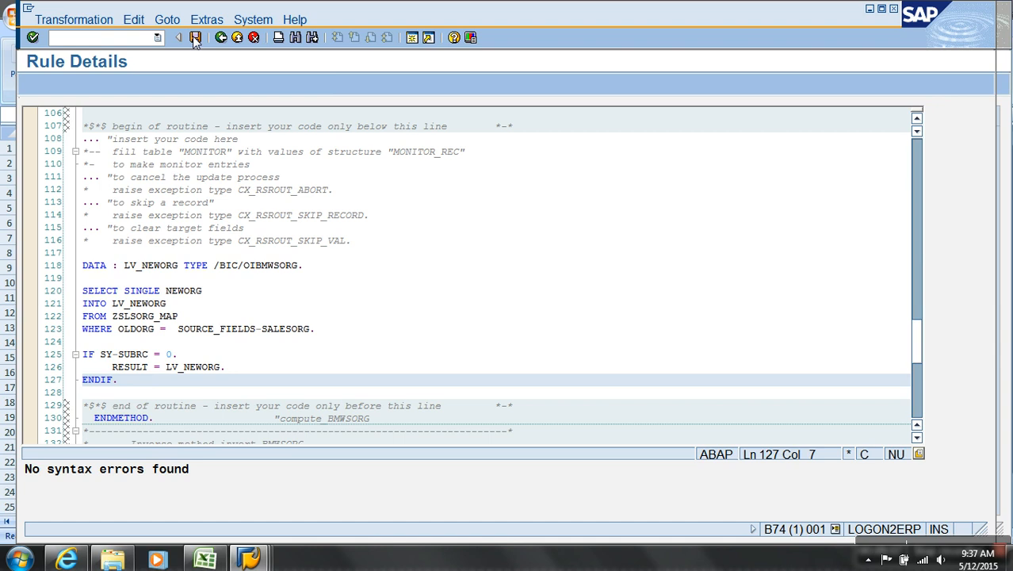
pyautogui.click(287, 528)
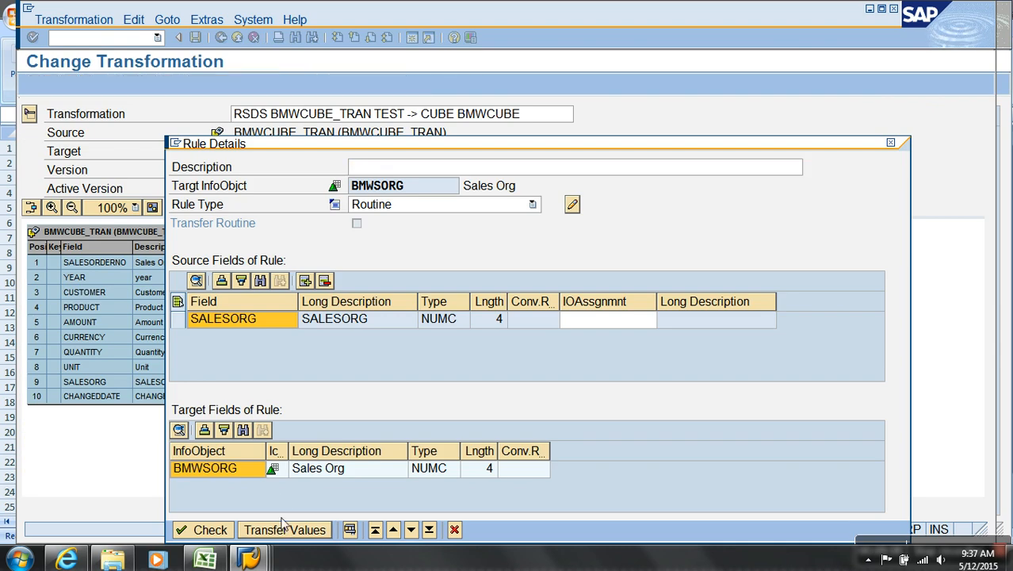
# Activate the BMWCUBE transformation, acknowledge the log and return to the modeling overview.
pyautogui.click(148, 84)
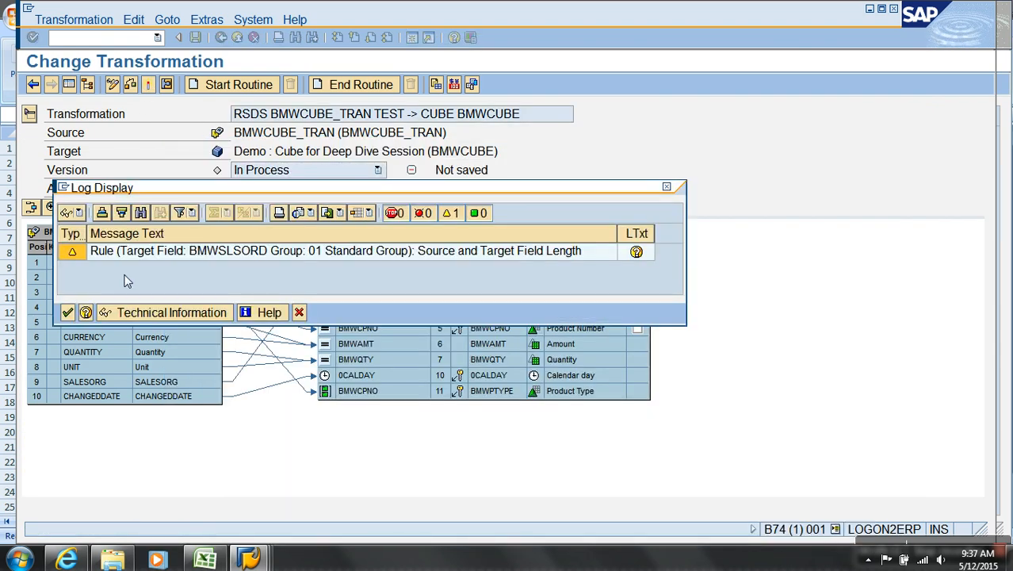
pyautogui.click(68, 313)
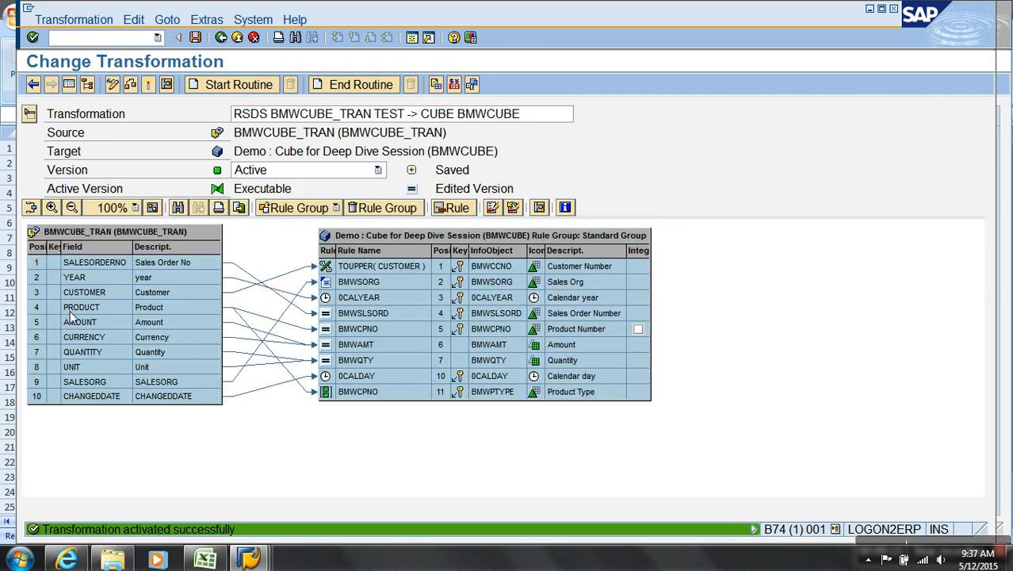
pyautogui.click(221, 37)
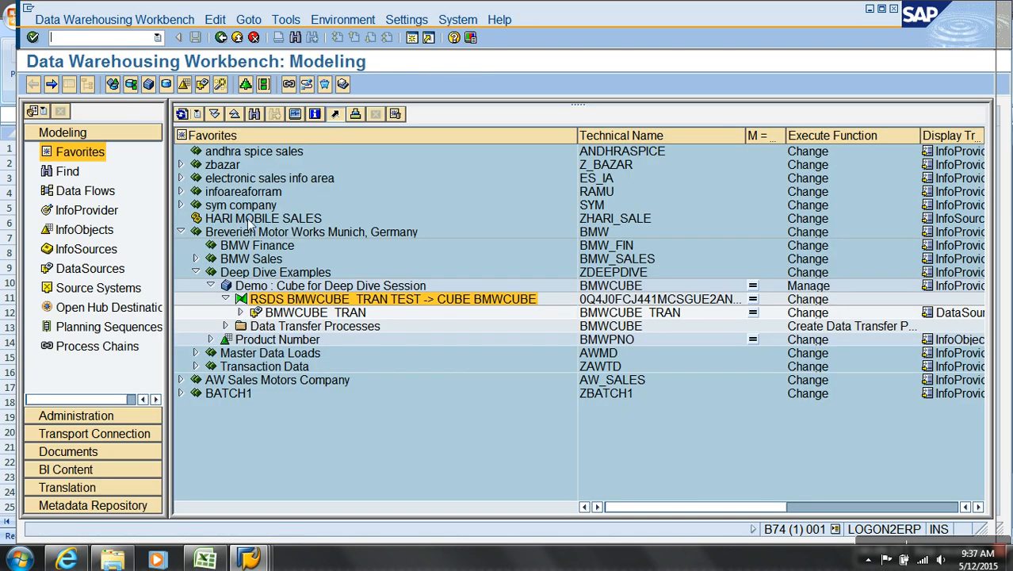
# Start the data load with the IP BMWCUBE_TRAN - refill InfoPackage, checking its load monitor and dismissing the express message along the way.
pyautogui.click(240, 312)
pyautogui.click(372, 340)
pyautogui.doubleClick(373, 340)
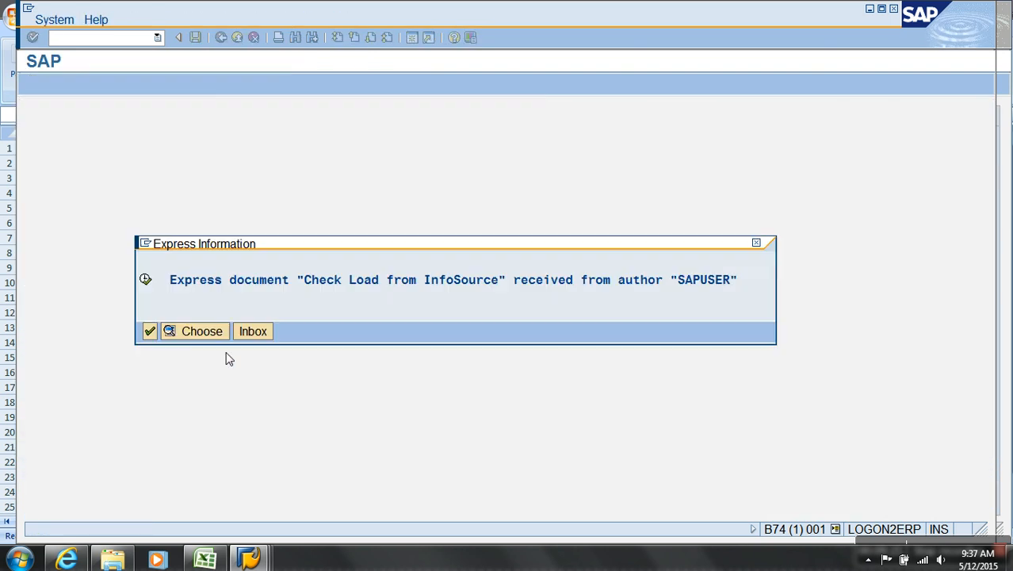
pyautogui.click(150, 332)
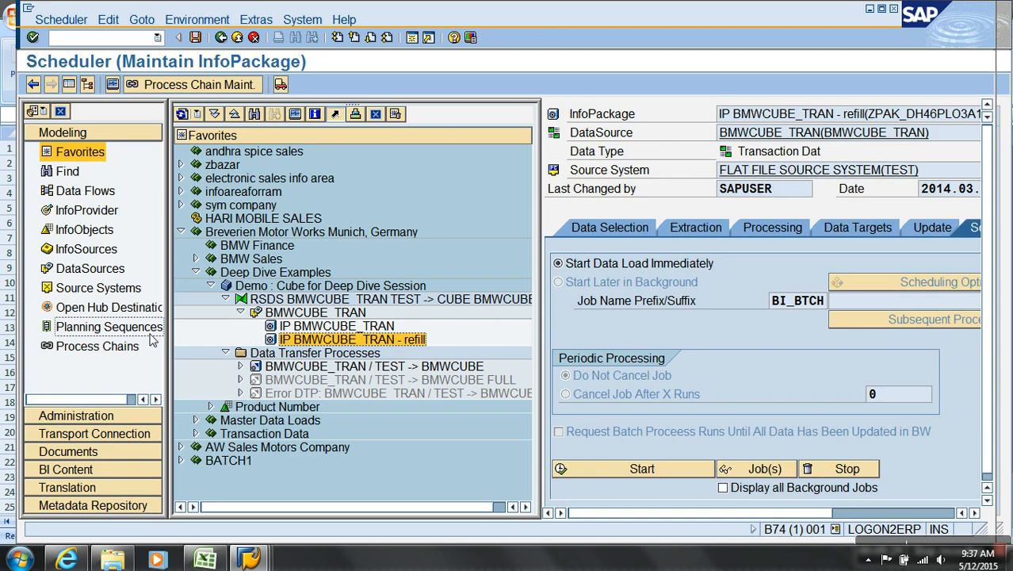
pyautogui.click(294, 114)
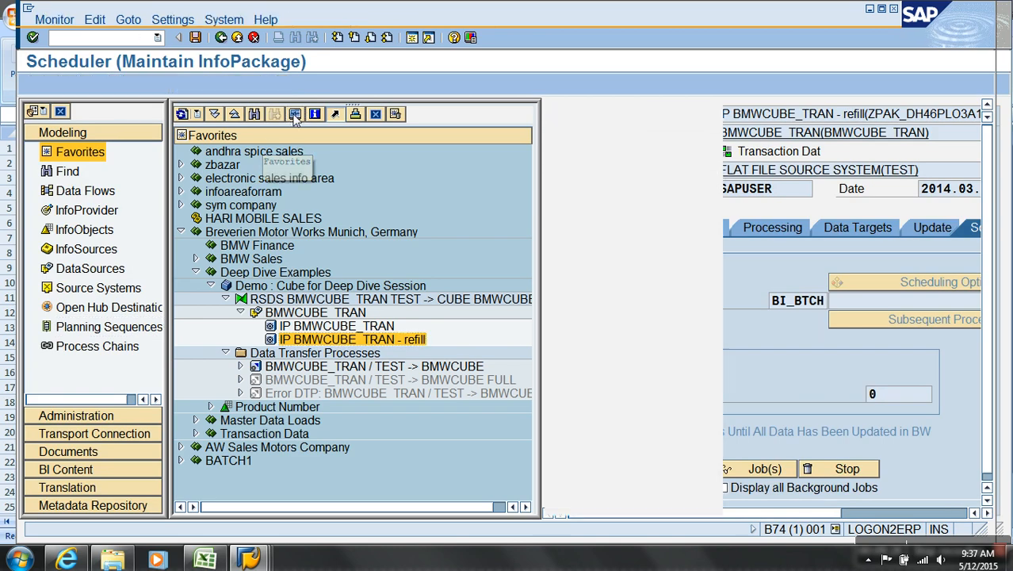
pyautogui.moveTo(206, 560)
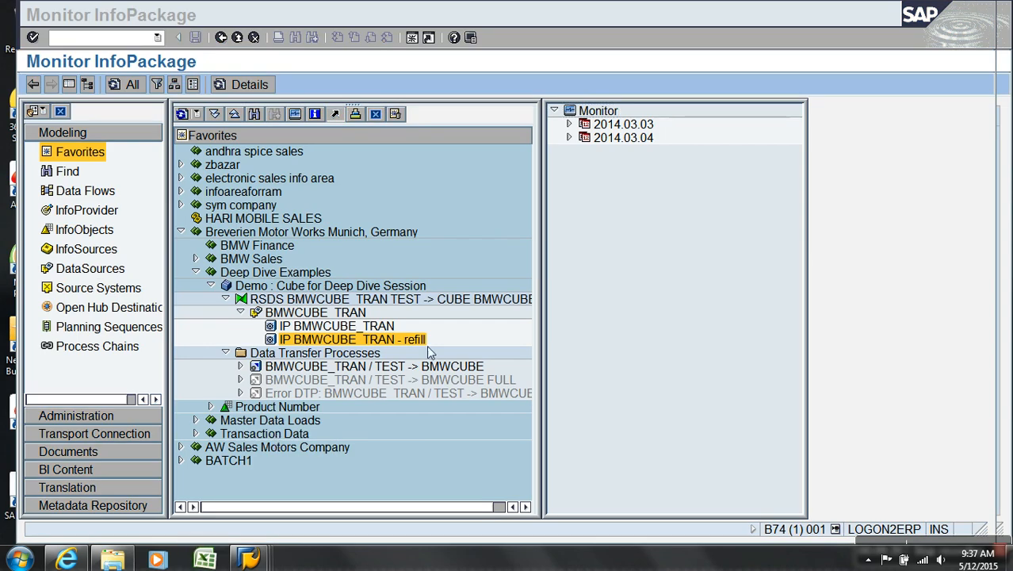
pyautogui.doubleClick(406, 339)
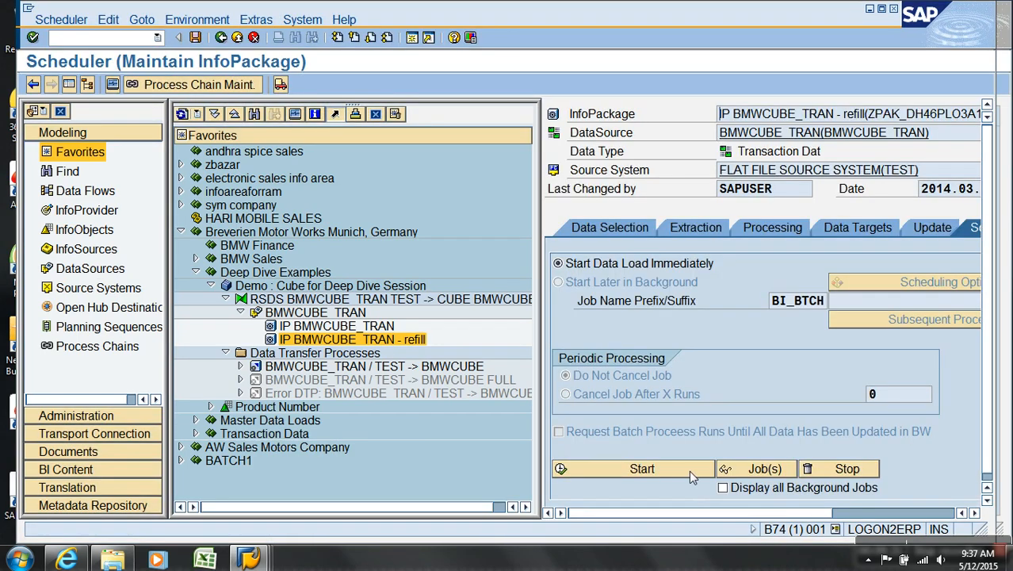
pyautogui.click(674, 470)
# Delete the failed request 1661 from the PSA requests of the BMWCUBE_TRAN DataSource.
pyautogui.rightClick(352, 314)
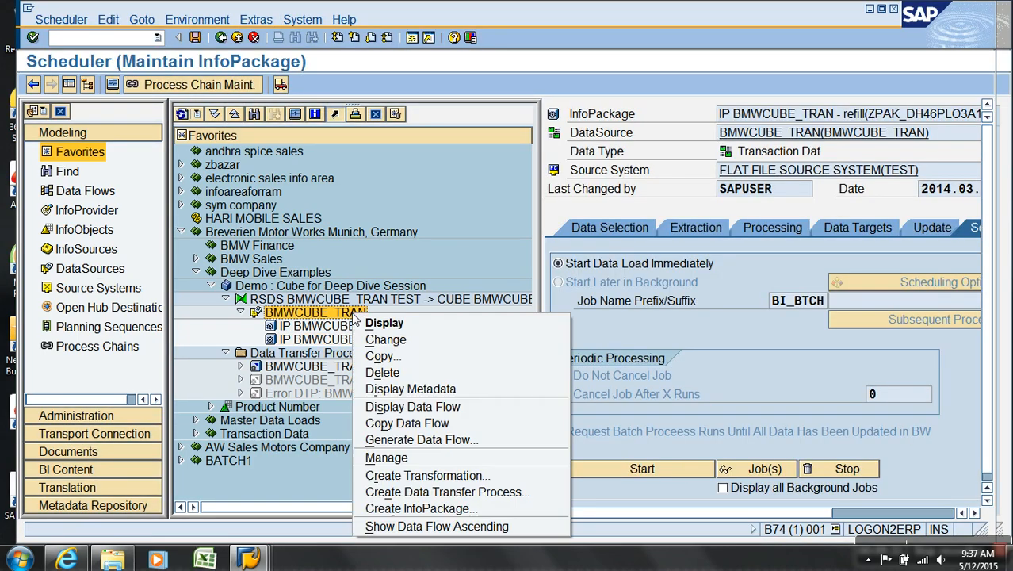
pyautogui.click(410, 459)
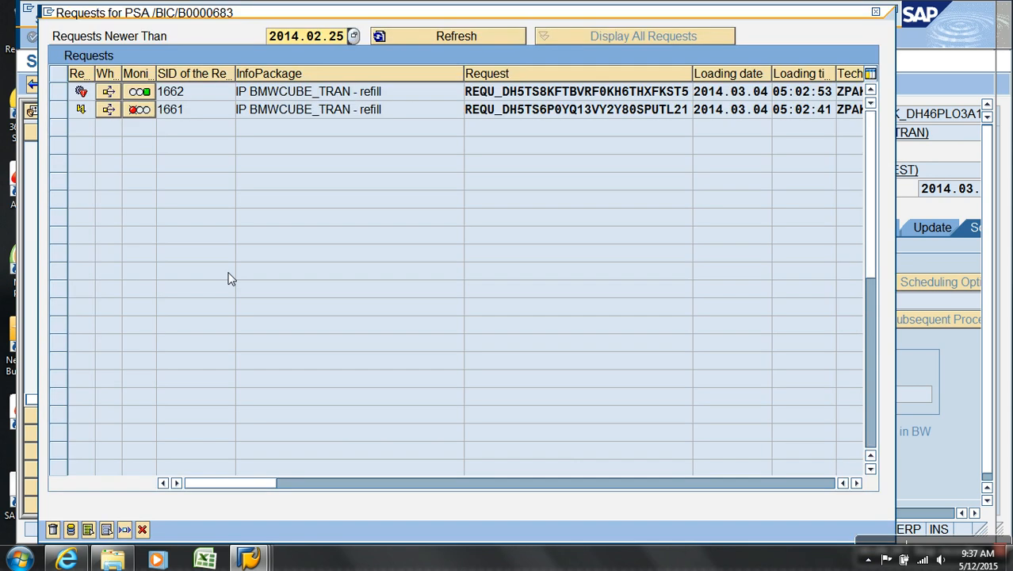
pyautogui.click(59, 110)
pyautogui.click(52, 529)
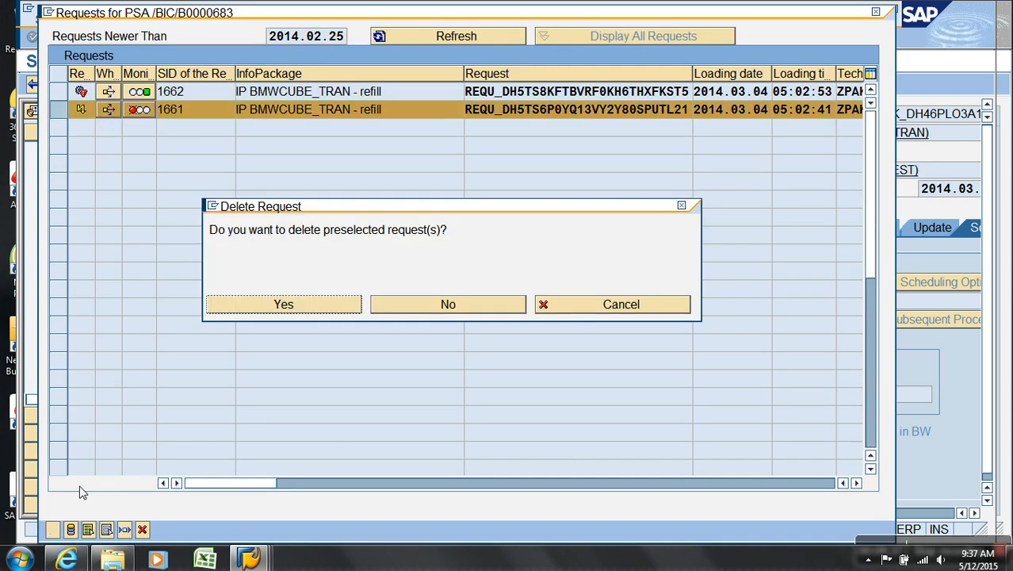
pyautogui.click(289, 311)
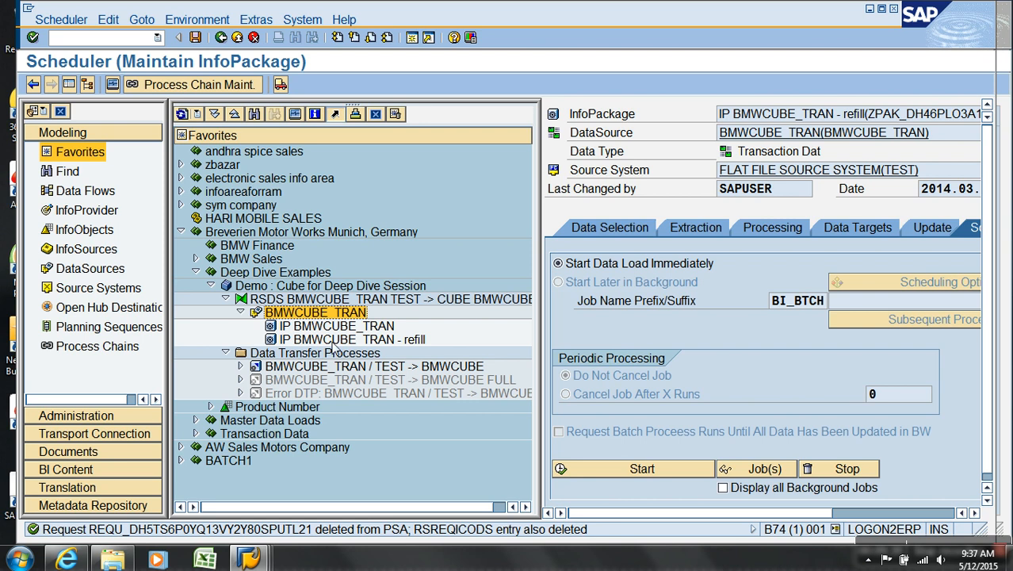
# Execute the BMWCUBE_TRAN / TEST -> BMWCUBE data transfer process and display its request monitor.
pyautogui.doubleClick(319, 369)
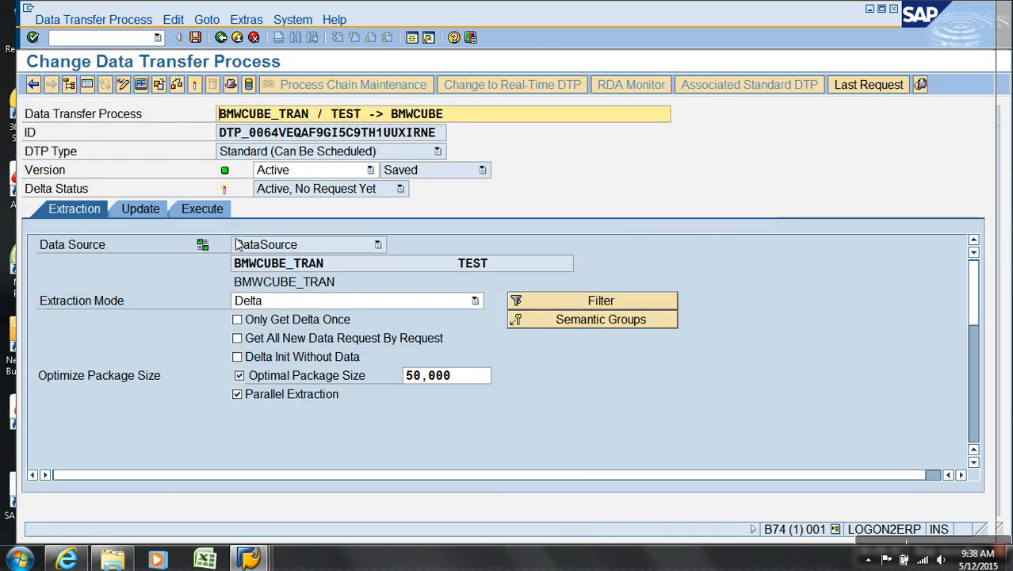
pyautogui.click(211, 209)
pyautogui.click(515, 379)
pyautogui.click(328, 325)
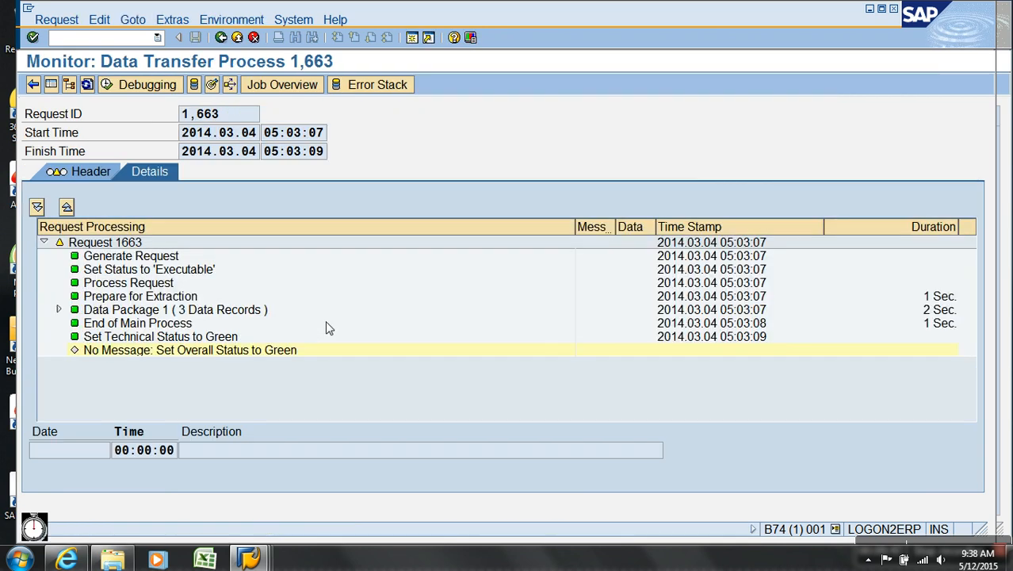
# Display the BMWCUBE contents for all characteristics, examine the Sales Org column, and return to the modeling overview.
pyautogui.click(213, 86)
pyautogui.click(87, 230)
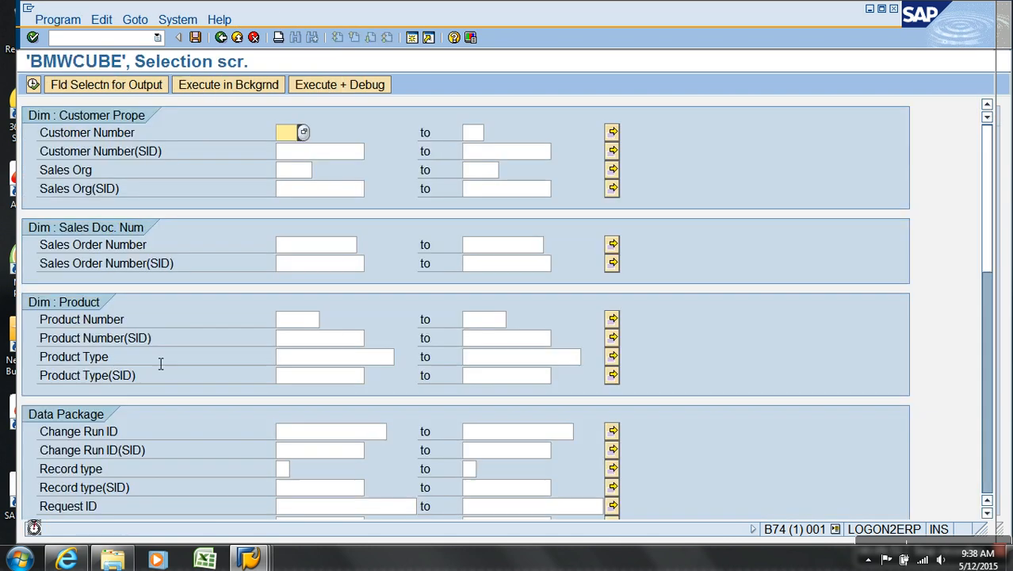
pyautogui.click(159, 84)
pyautogui.click(346, 85)
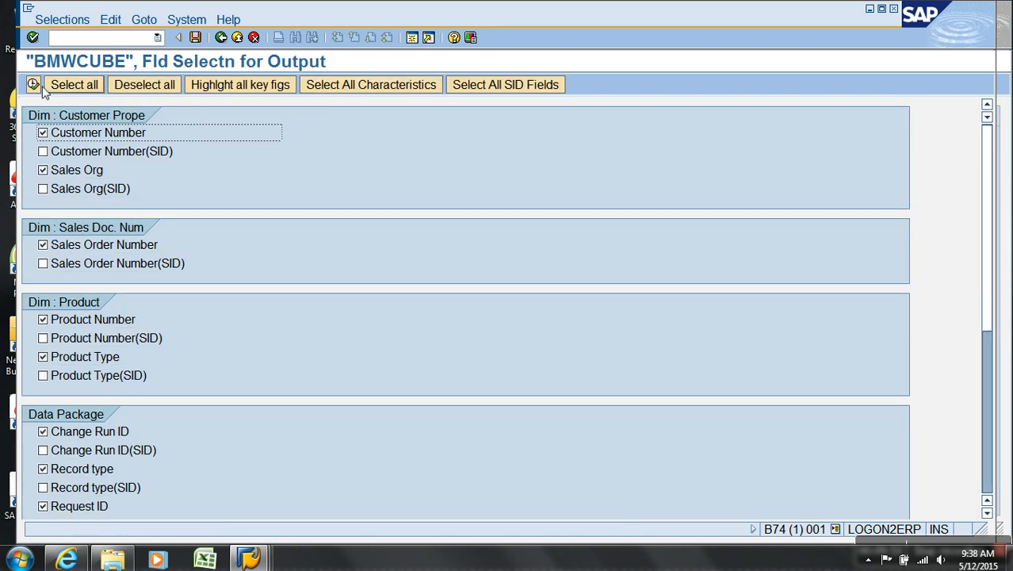
pyautogui.click(33, 84)
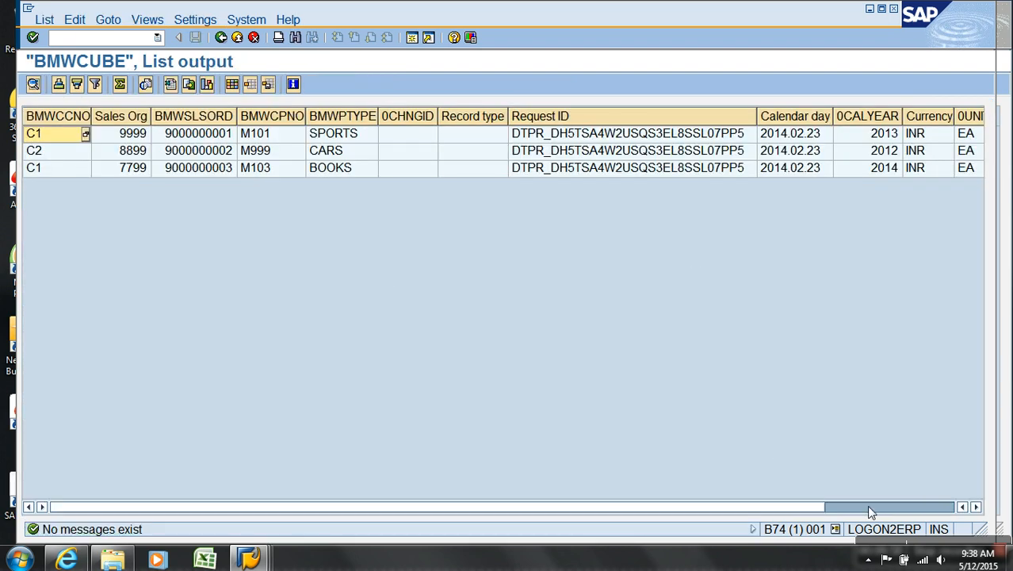
pyautogui.click(121, 115)
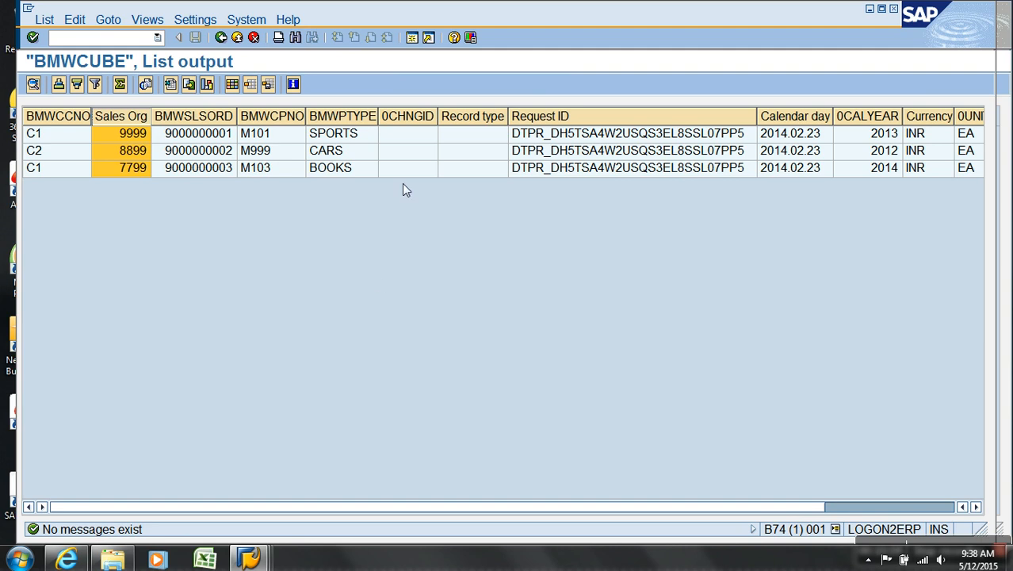
pyautogui.click(237, 37)
pyautogui.click(238, 40)
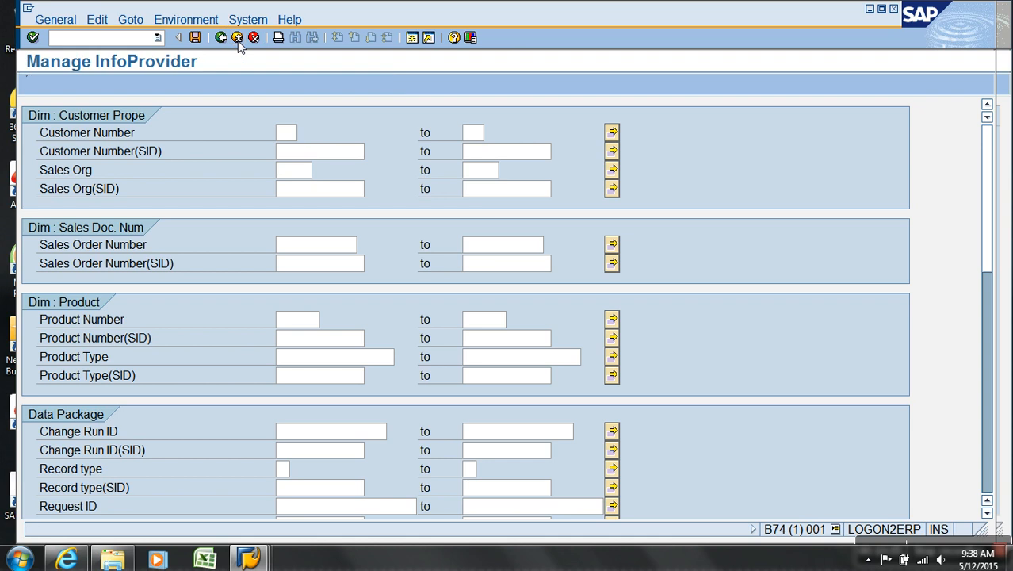
pyautogui.click(237, 37)
pyautogui.click(237, 37)
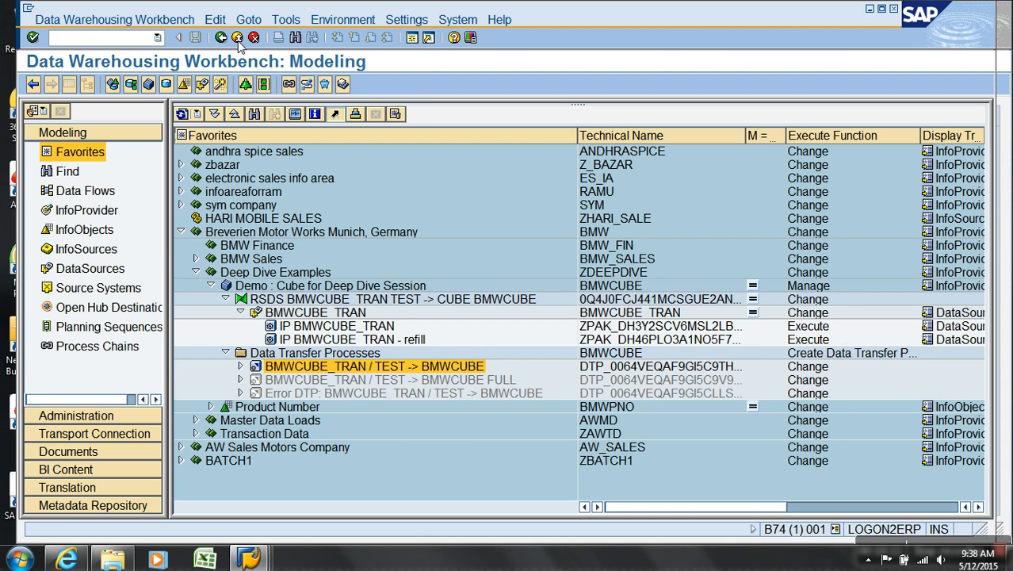
# Display the BMWCUBE transformation and open its generated program in the ABAP editor.
pyautogui.rightClick(340, 302)
pyautogui.click(361, 308)
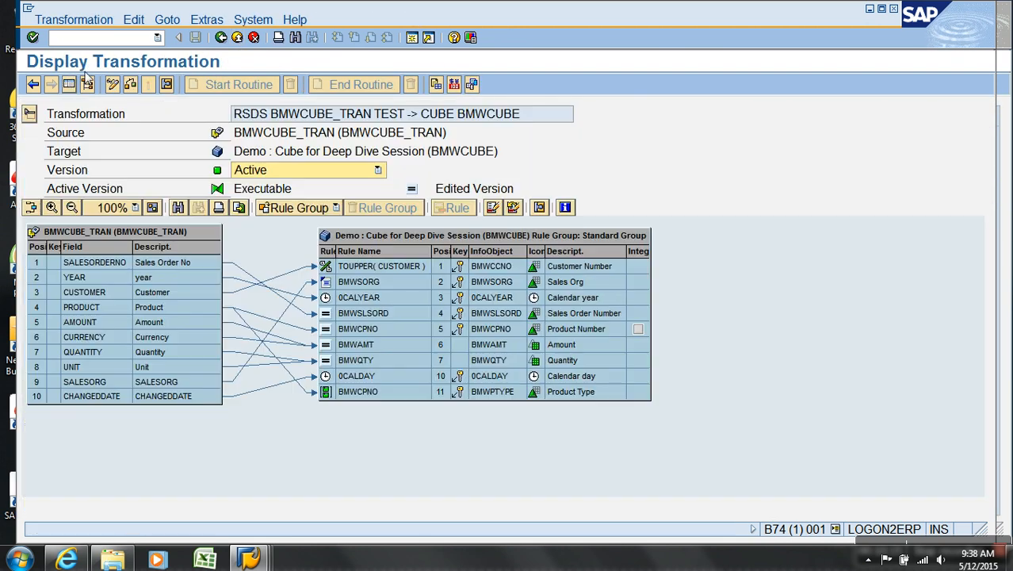
pyautogui.click(206, 19)
pyautogui.click(228, 41)
# Find SELECT SINGLE in the generated program, set a breakpoint on that line, and return to the modeling overview.
pyautogui.hotkey('ctrl', 'f')
pyautogui.write('SELEC')
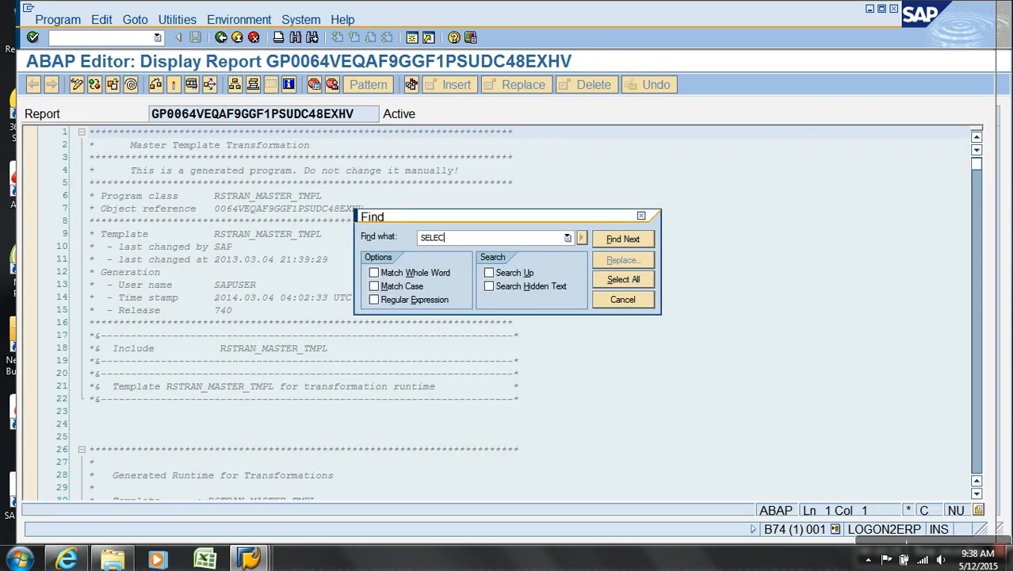
pyautogui.write('T SINGLE')
pyautogui.press('Return')
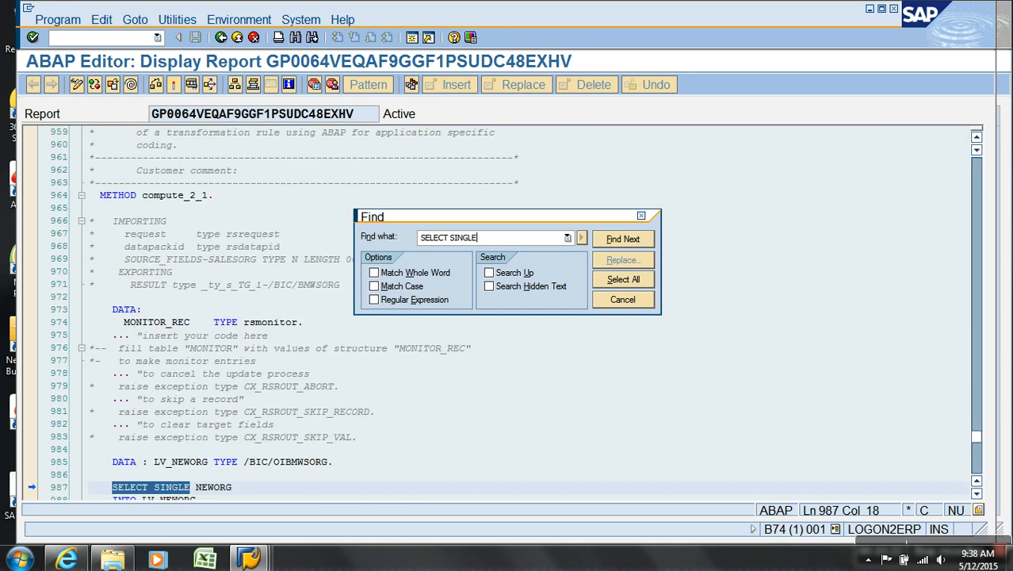
pyautogui.click(623, 300)
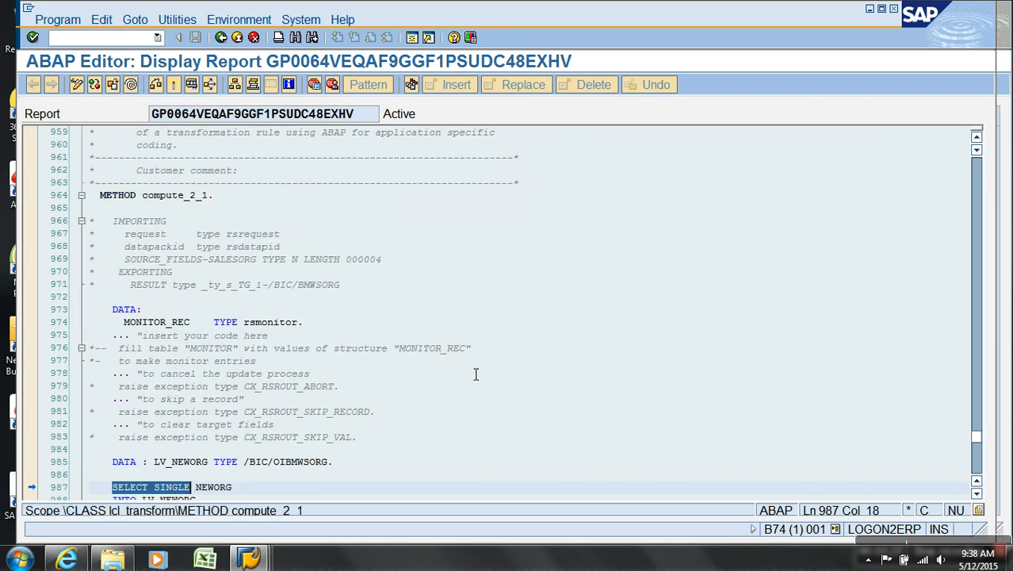
pyautogui.click(332, 86)
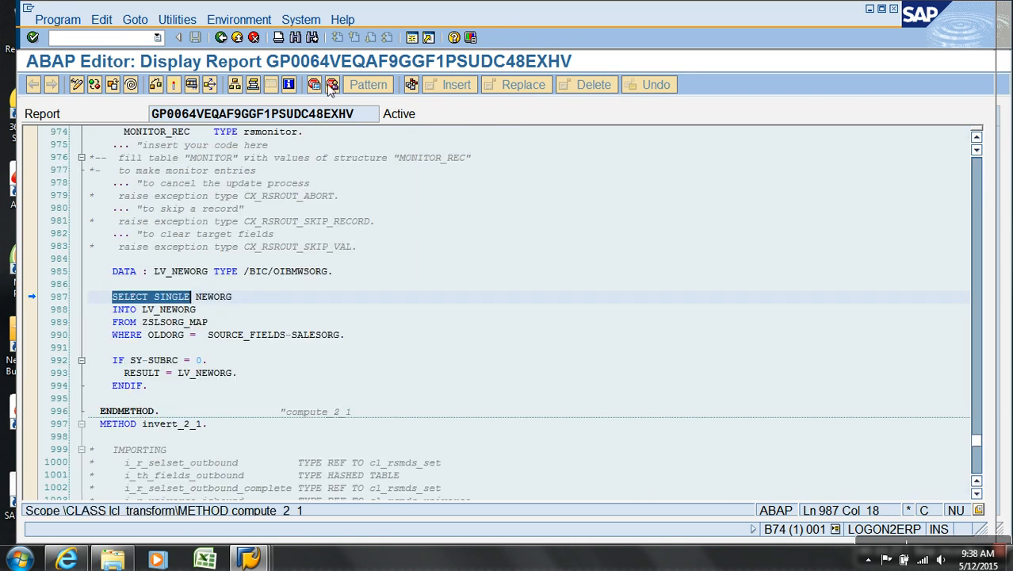
pyautogui.click(237, 38)
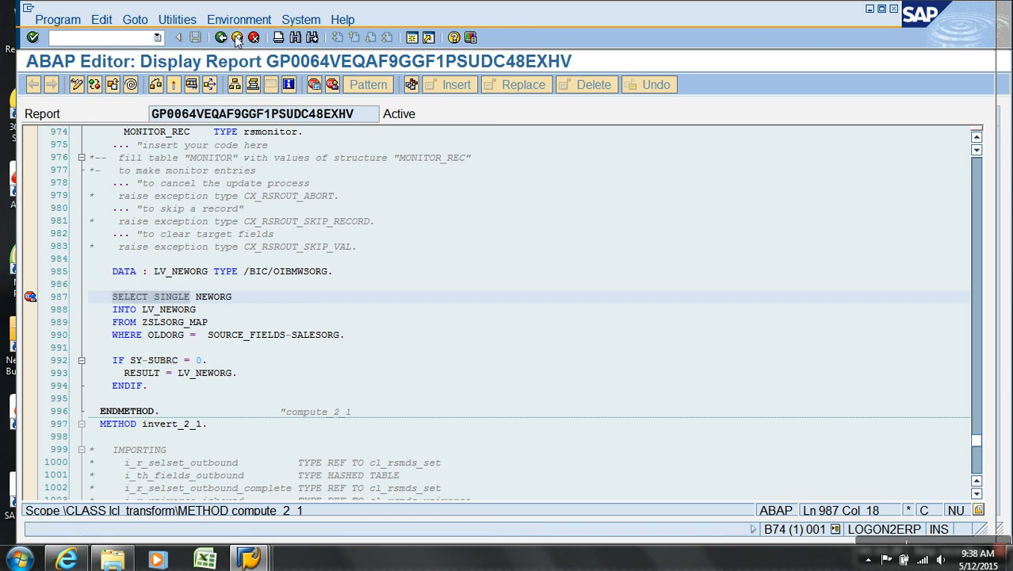
pyautogui.click(237, 37)
# Manage the BMWCUBE InfoCube and open the data transfer monitor for request 1663.
pyautogui.rightClick(331, 286)
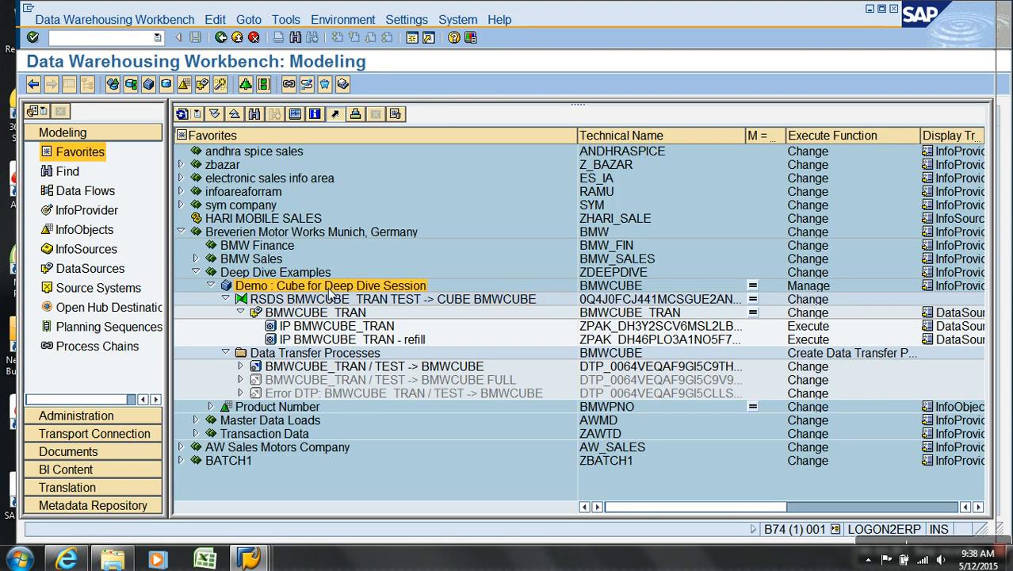
pyautogui.click(372, 413)
pyautogui.click(221, 37)
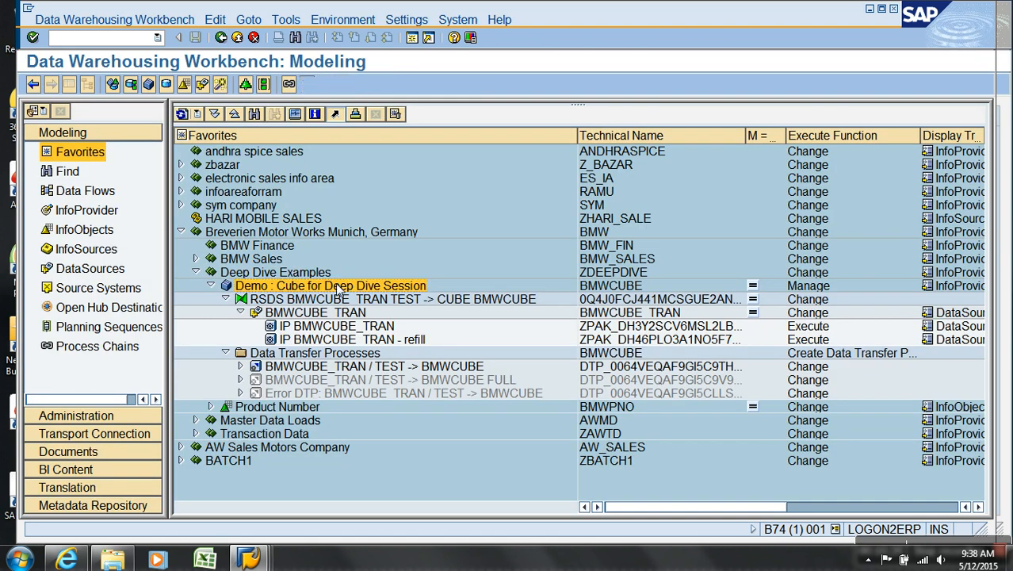
pyautogui.rightClick(339, 287)
pyautogui.click(382, 399)
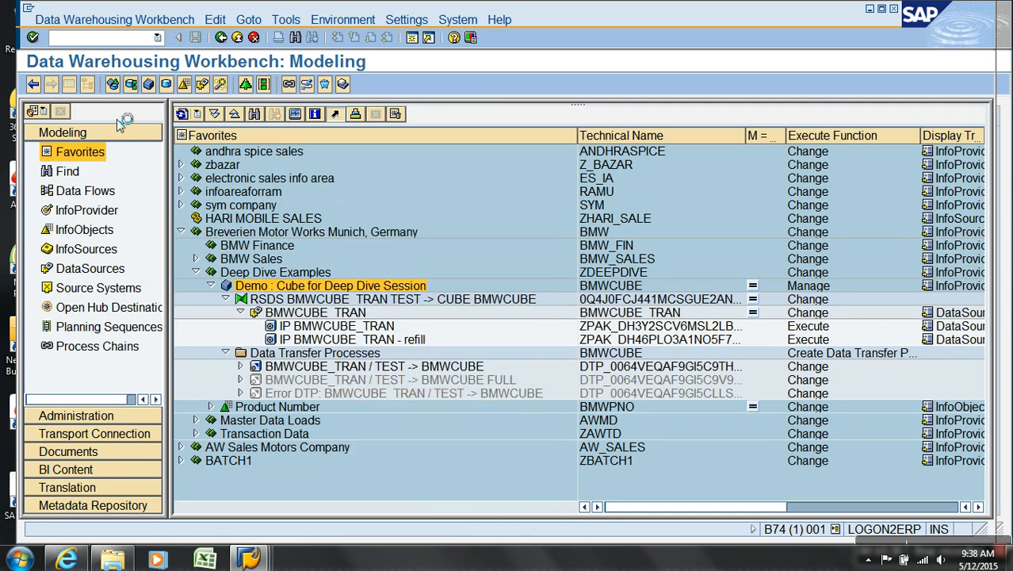
pyautogui.click(69, 85)
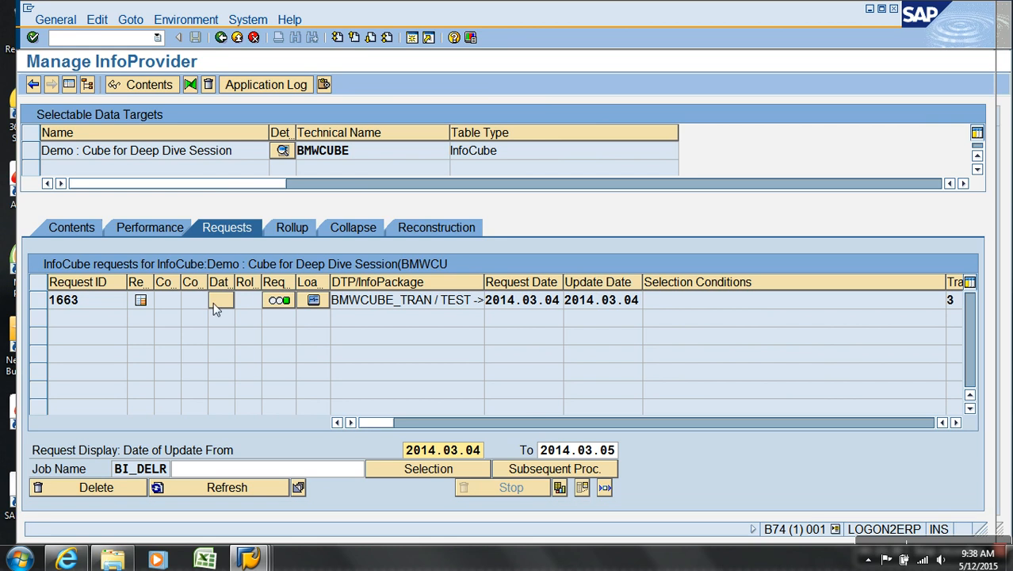
pyautogui.click(314, 300)
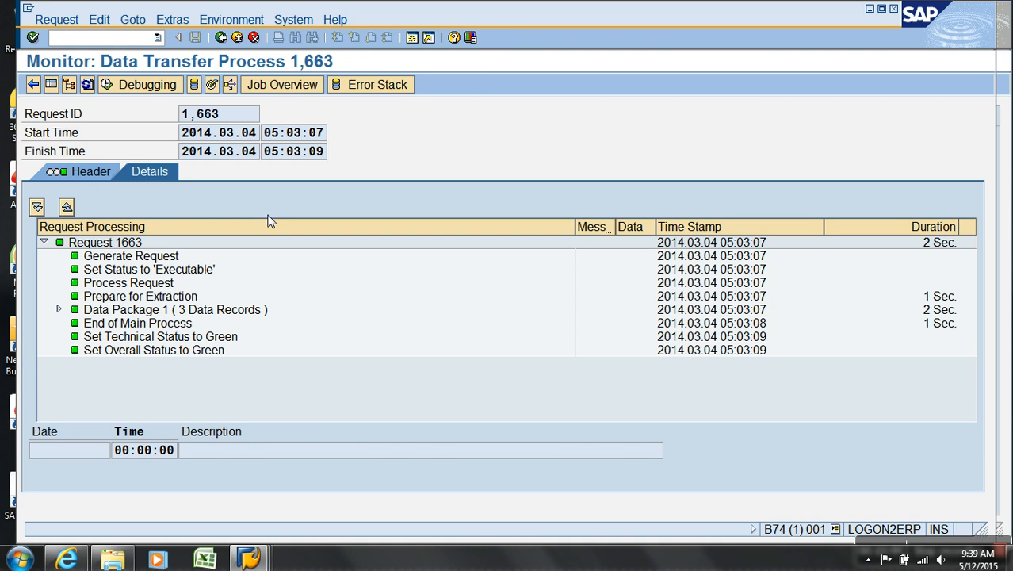
# Start debugging request 1663 with a processing breakpoint selected, and continue execution to the SELECT SINGLE breakpoint at line 987.
pyautogui.click(124, 93)
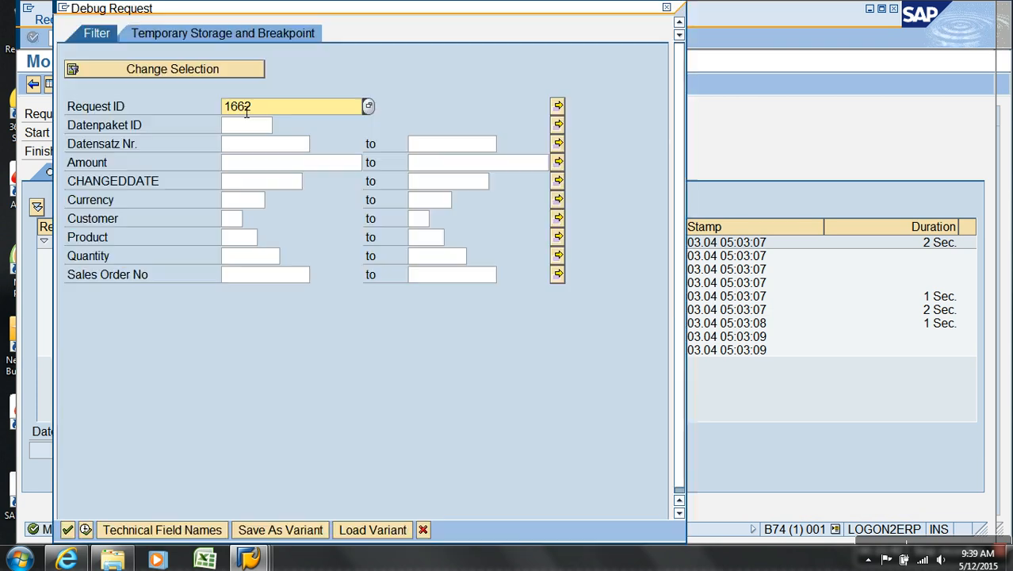
pyautogui.click(222, 35)
pyautogui.click(158, 222)
pyautogui.click(87, 530)
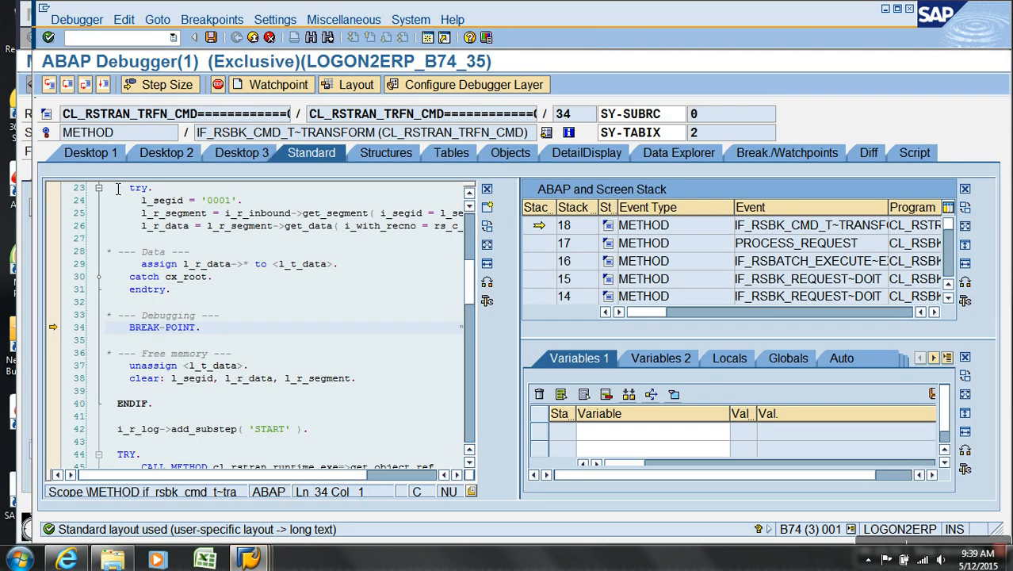
pyautogui.click(103, 85)
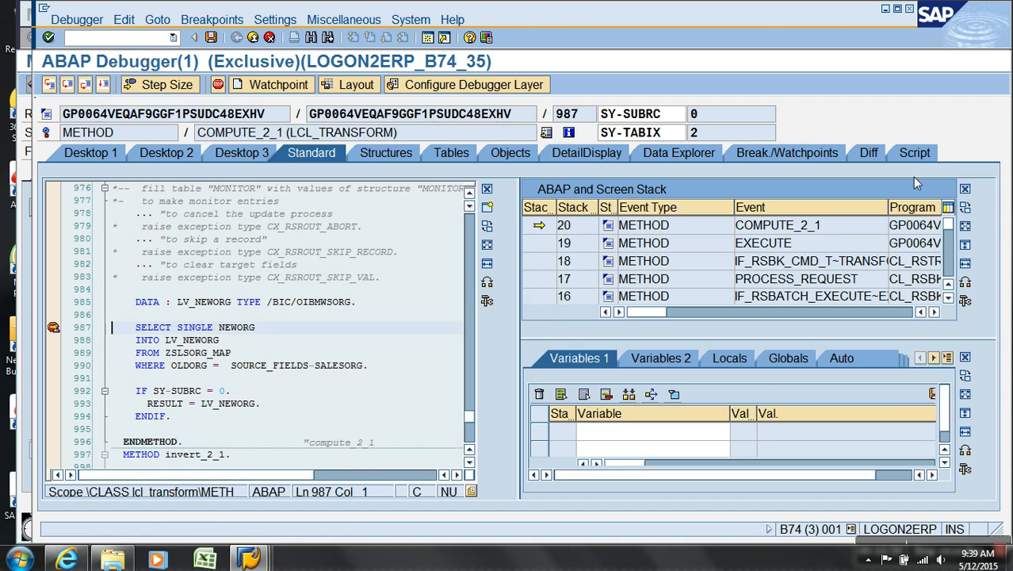
# Close the call stack pane, then inspect SOURCE_FIELDS-SALESORG before executing the SELECT statement and LV_NEWORG after it.
pyautogui.click(965, 190)
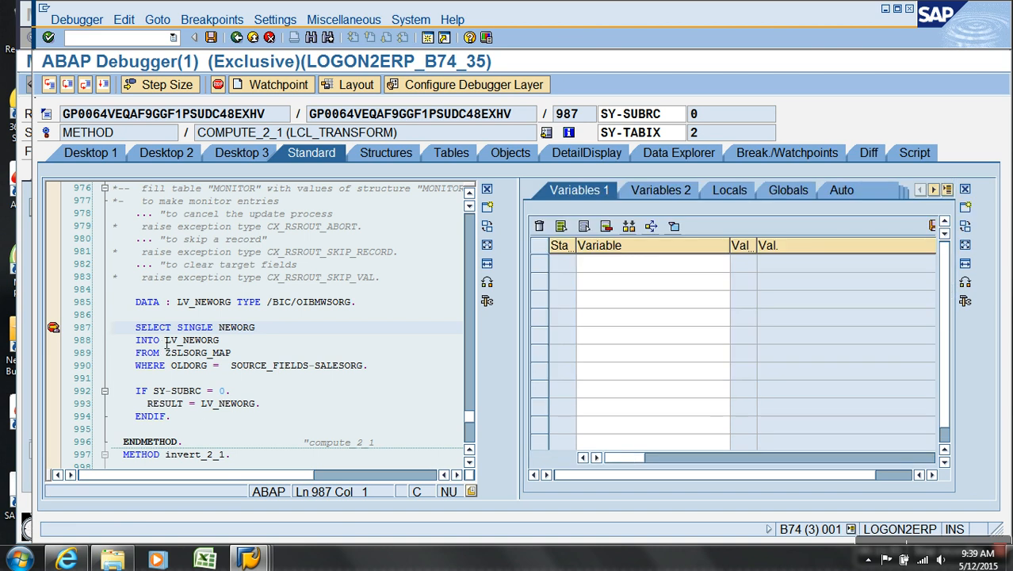
pyautogui.doubleClick(340, 366)
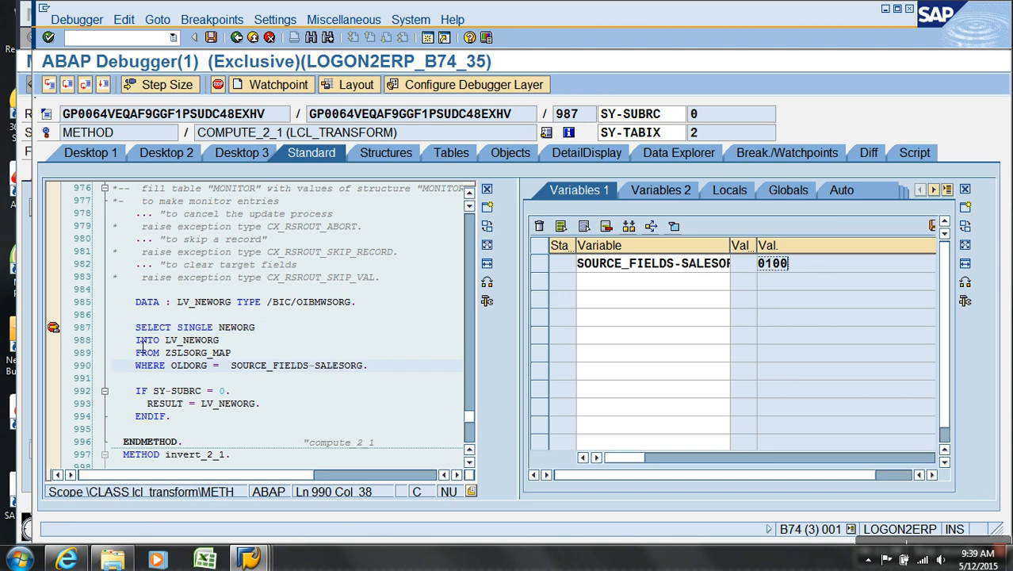
pyautogui.click(206, 356)
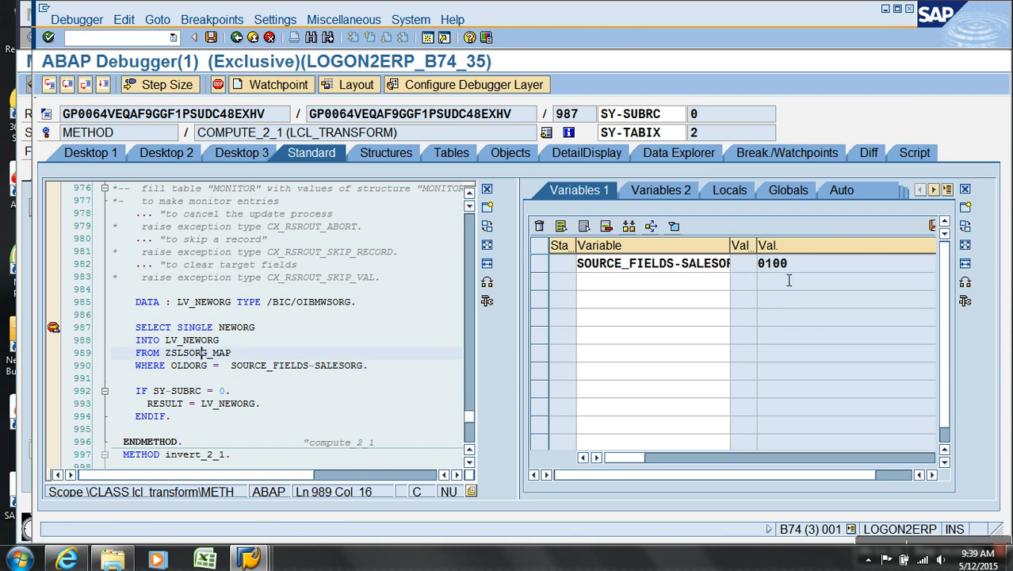
pyautogui.click(48, 85)
pyautogui.doubleClick(204, 340)
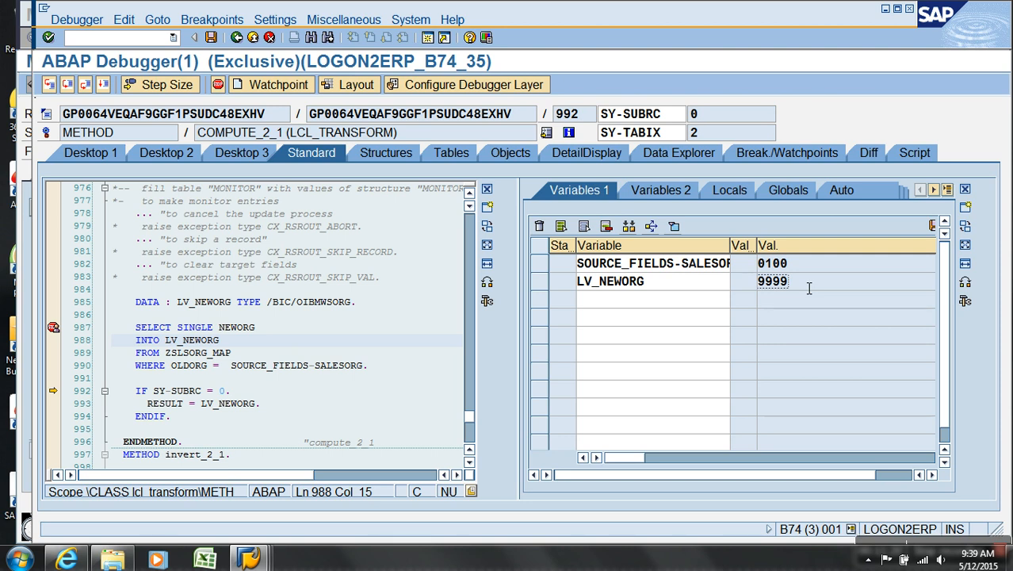
# Add SY-SUBRC and RESULT to the watched variables, execute through ENDMETHOD, and inspect the value assigned to RESULT.
pyautogui.doubleClick(191, 391)
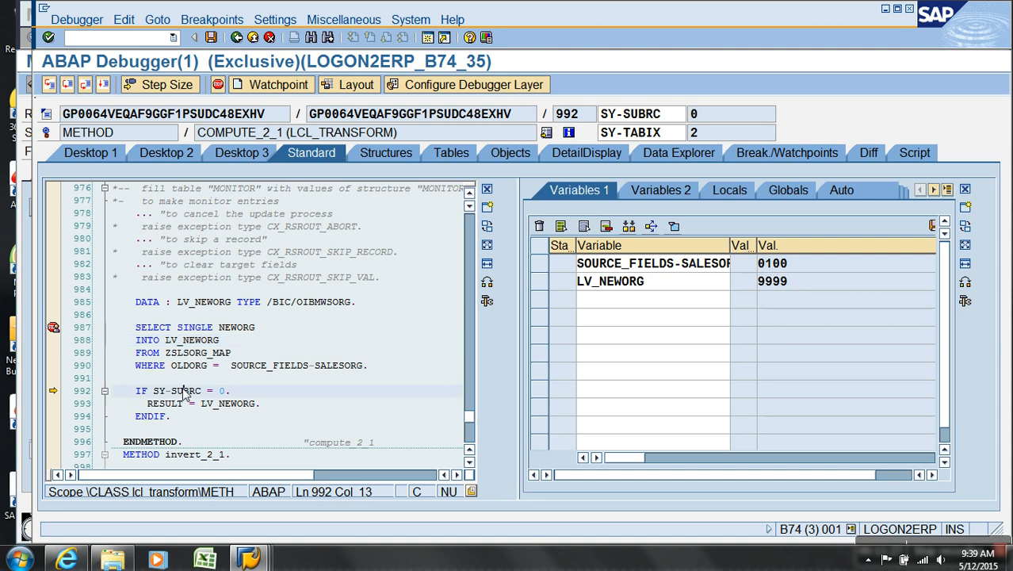
pyautogui.click(832, 302)
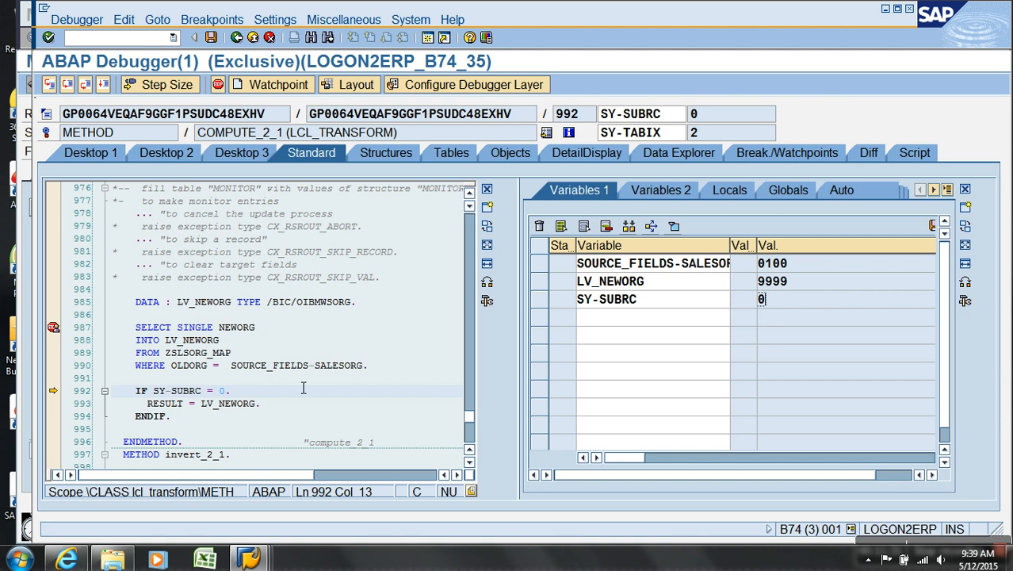
pyautogui.doubleClick(180, 404)
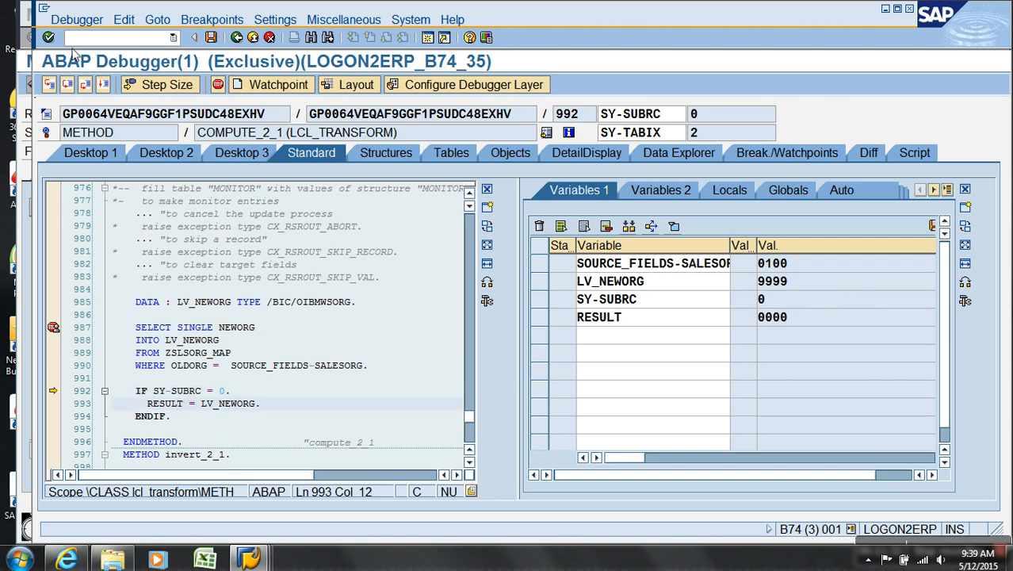
pyautogui.doubleClick(49, 84)
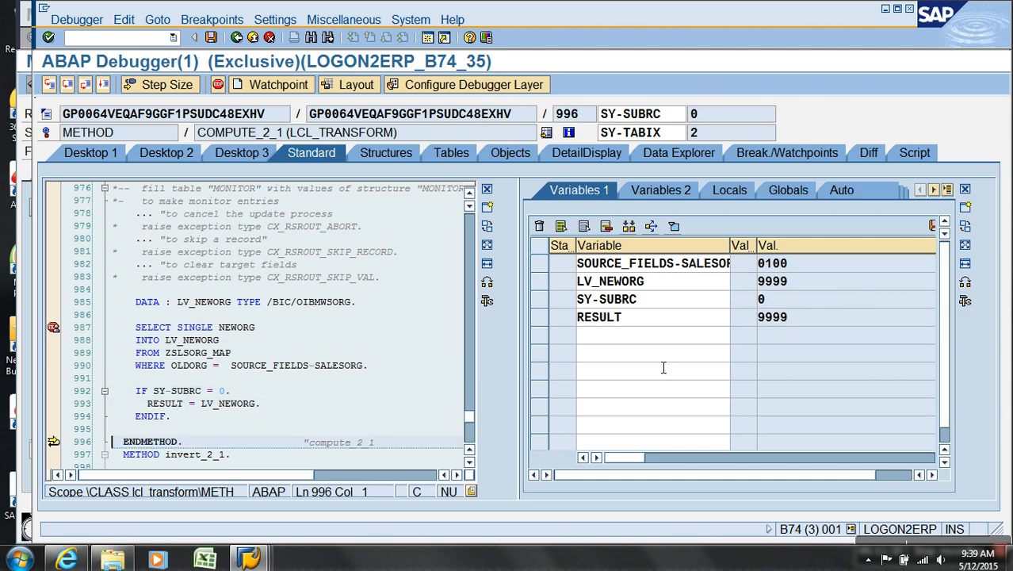
pyautogui.click(701, 316)
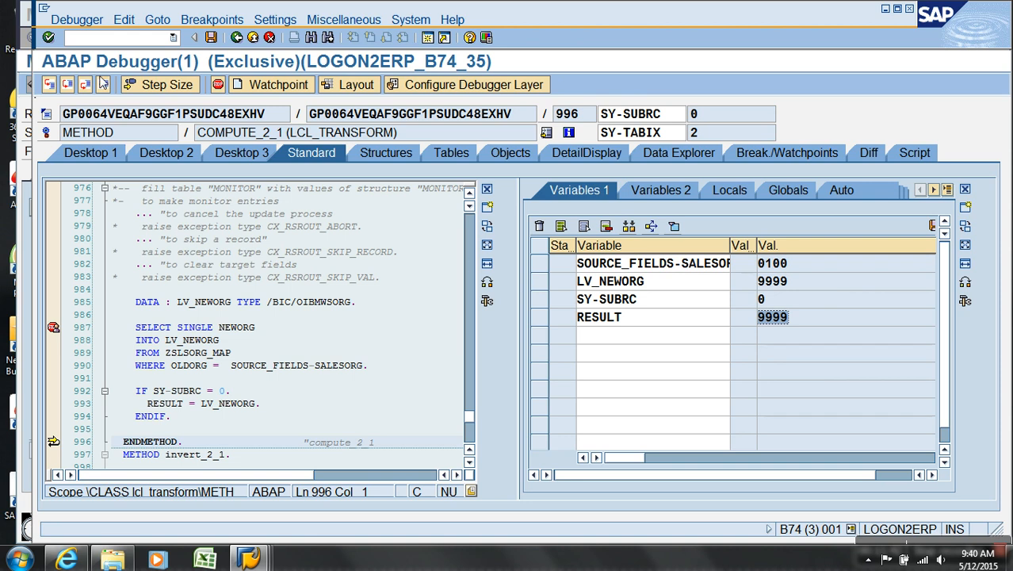
# Continue to the second record's breakpoint, single-step through the lookup, and inspect SOURCE_FIELDS-SALESORG, LV_NEWORG and RESULT.
pyautogui.click(104, 85)
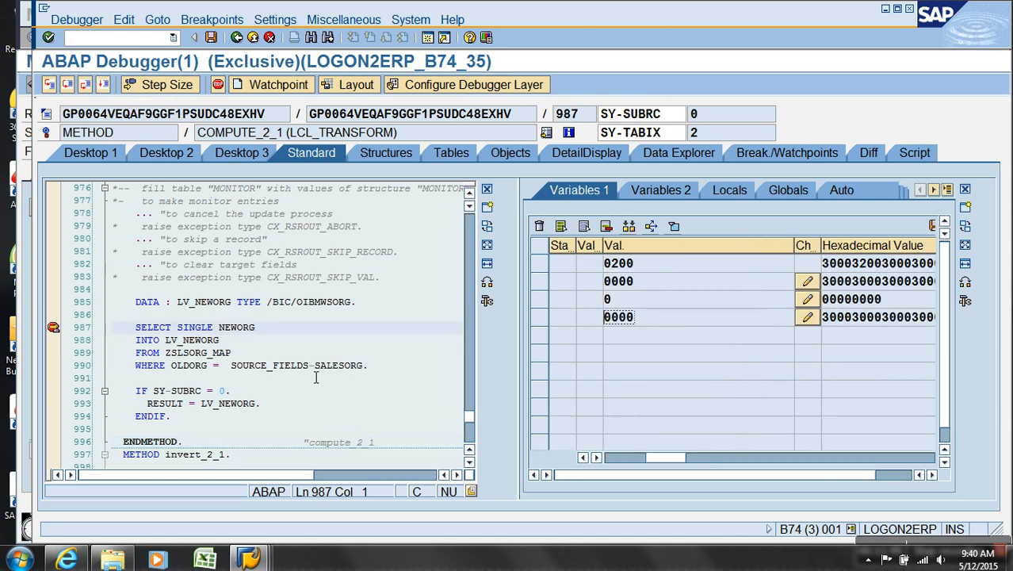
pyautogui.click(618, 458)
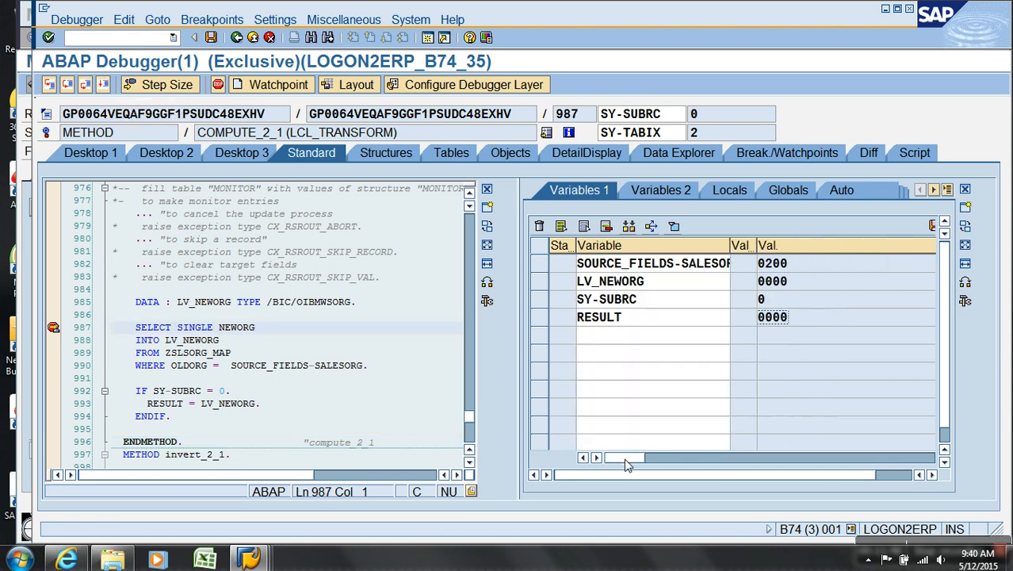
pyautogui.click(797, 268)
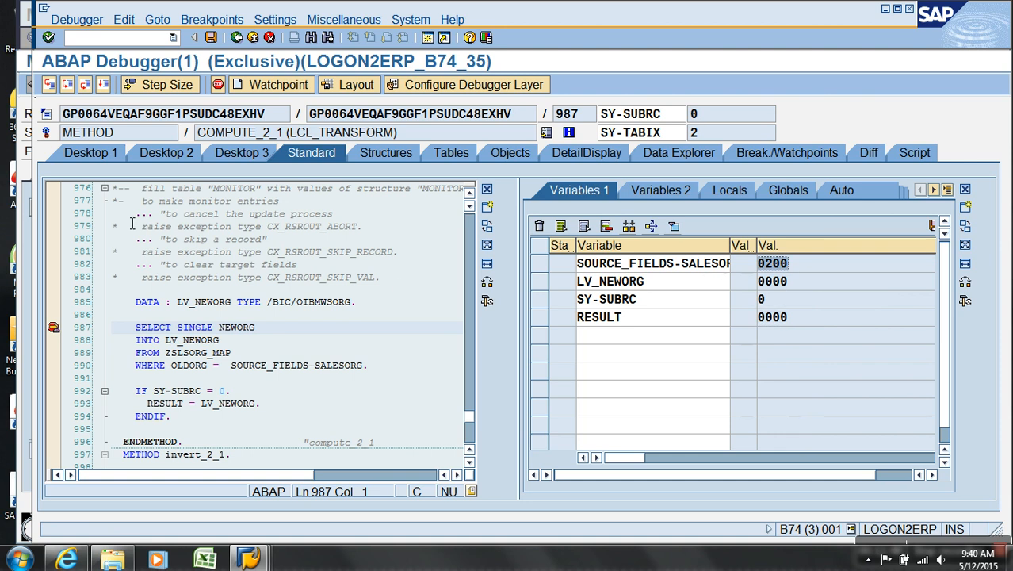
pyautogui.click(48, 84)
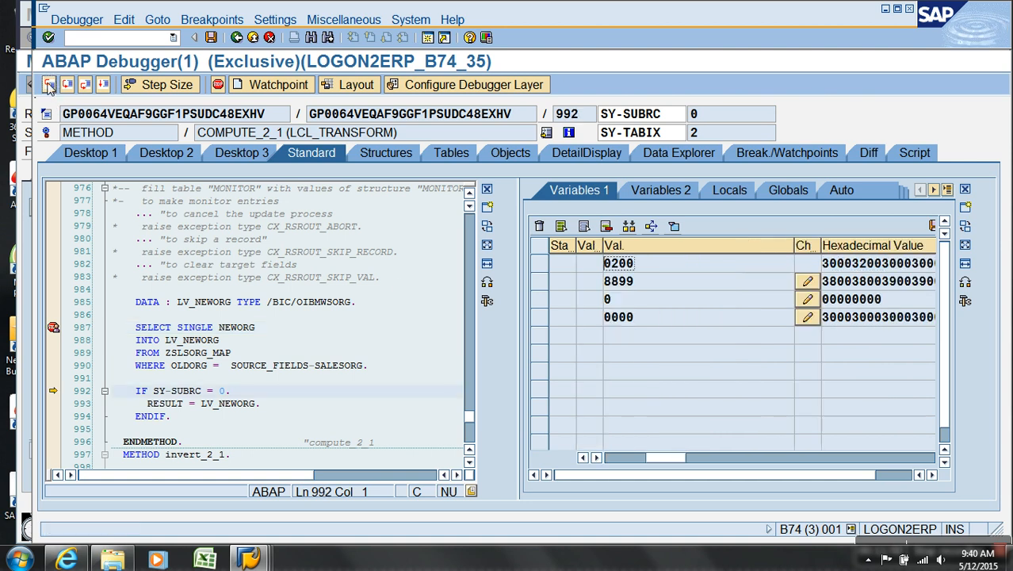
pyautogui.click(616, 458)
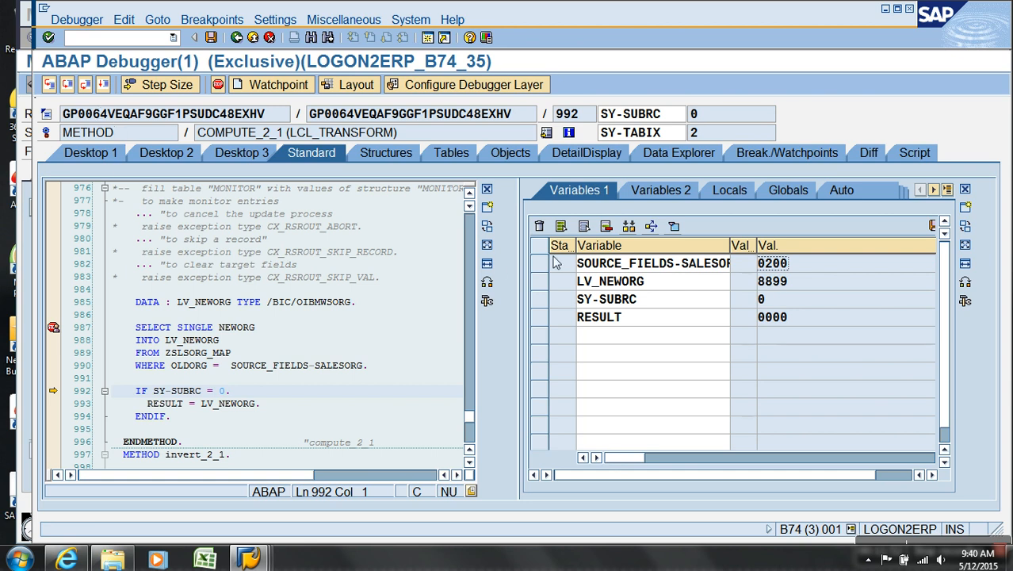
pyautogui.click(647, 270)
pyautogui.click(48, 87)
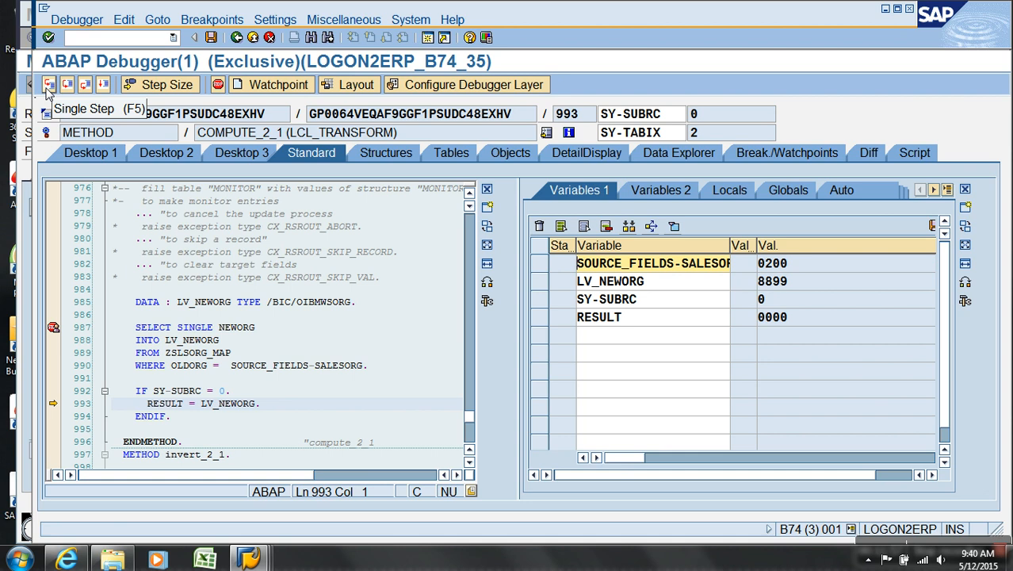
pyautogui.click(48, 87)
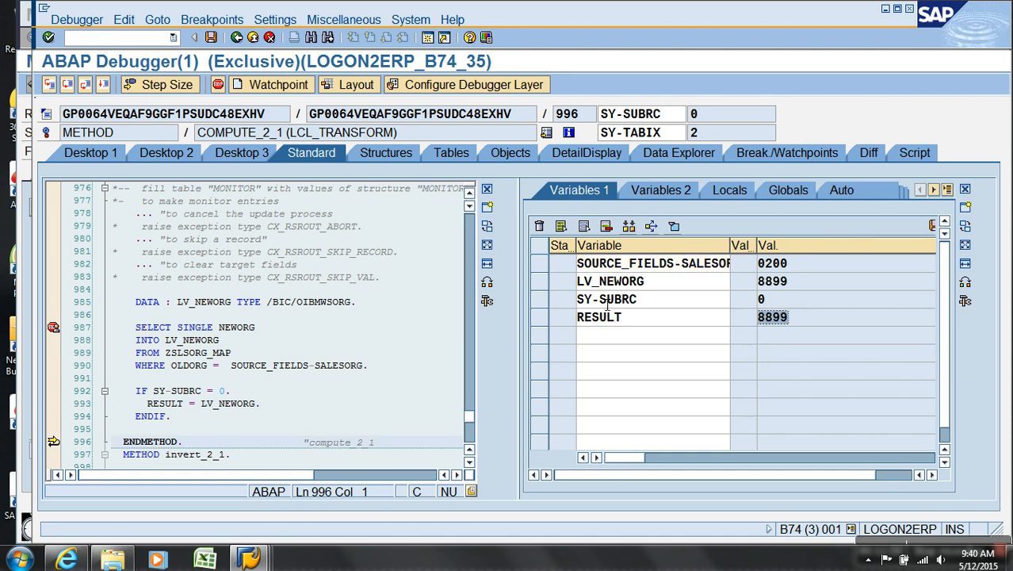
# Step through the third record's lookup until the method exits, and finish the simulation back to the modeling overview.
pyautogui.click(104, 84)
pyautogui.click(50, 85)
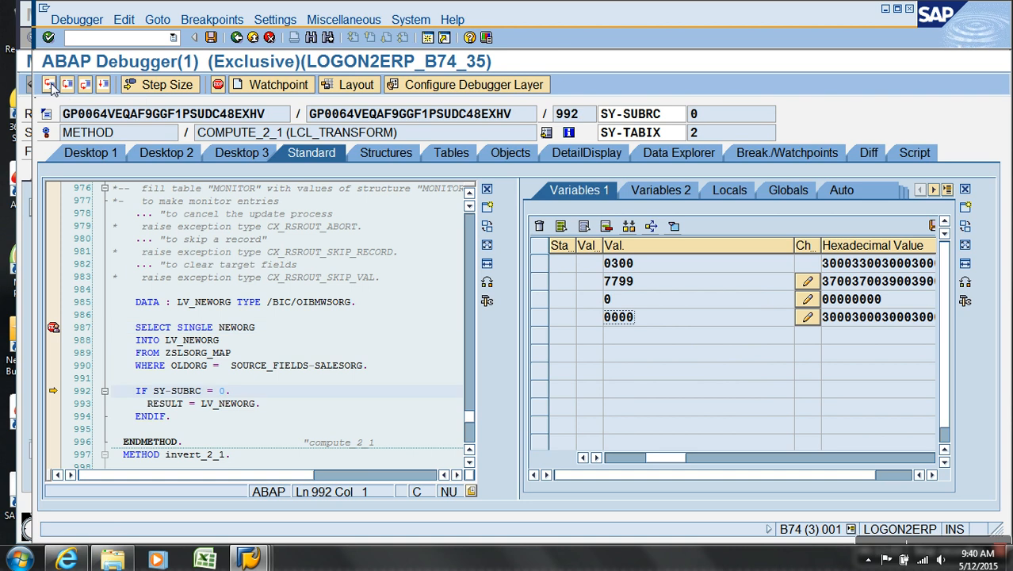
pyautogui.click(623, 459)
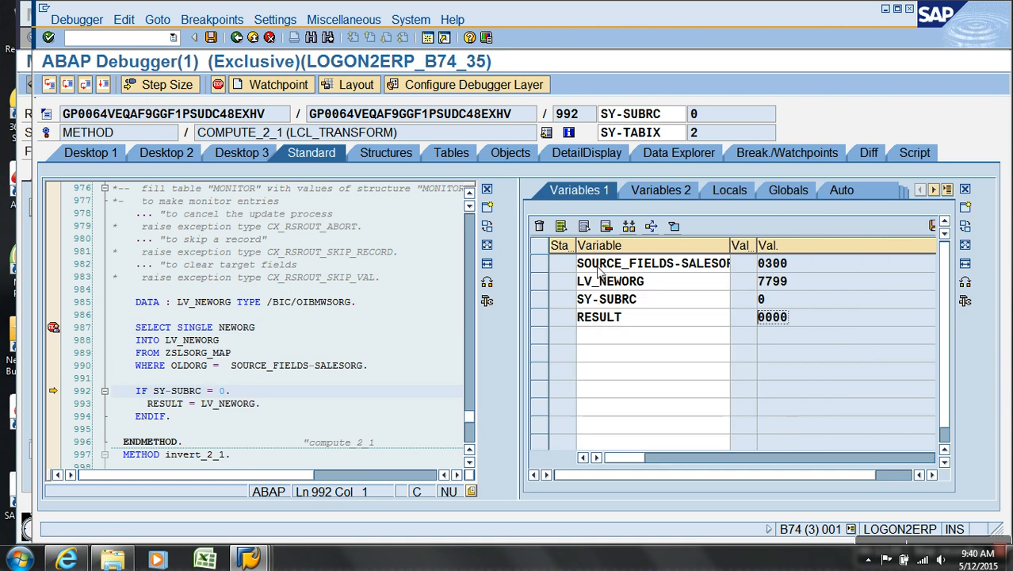
pyautogui.click(50, 86)
pyautogui.click(50, 86)
pyautogui.click(50, 85)
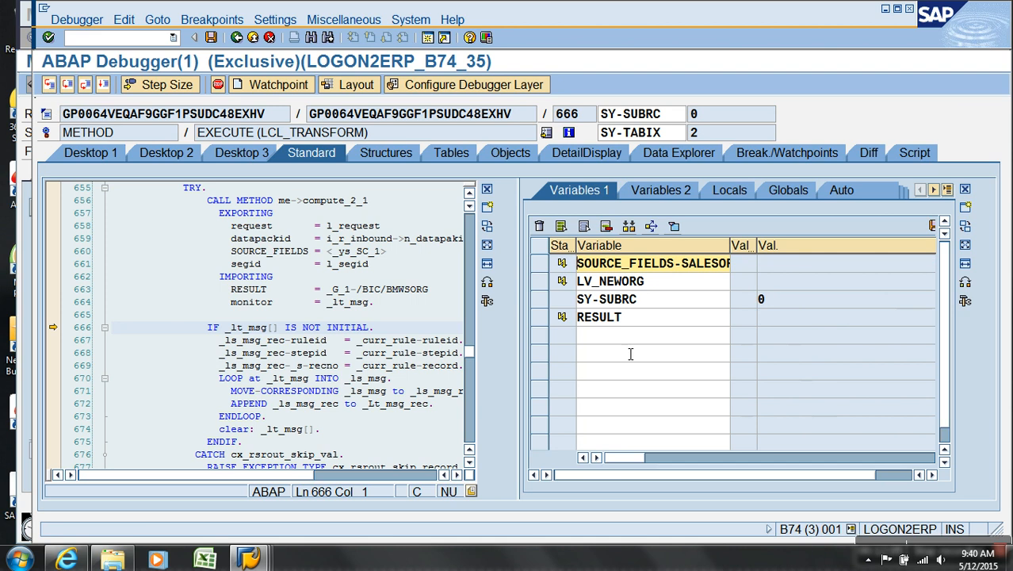
pyautogui.click(102, 84)
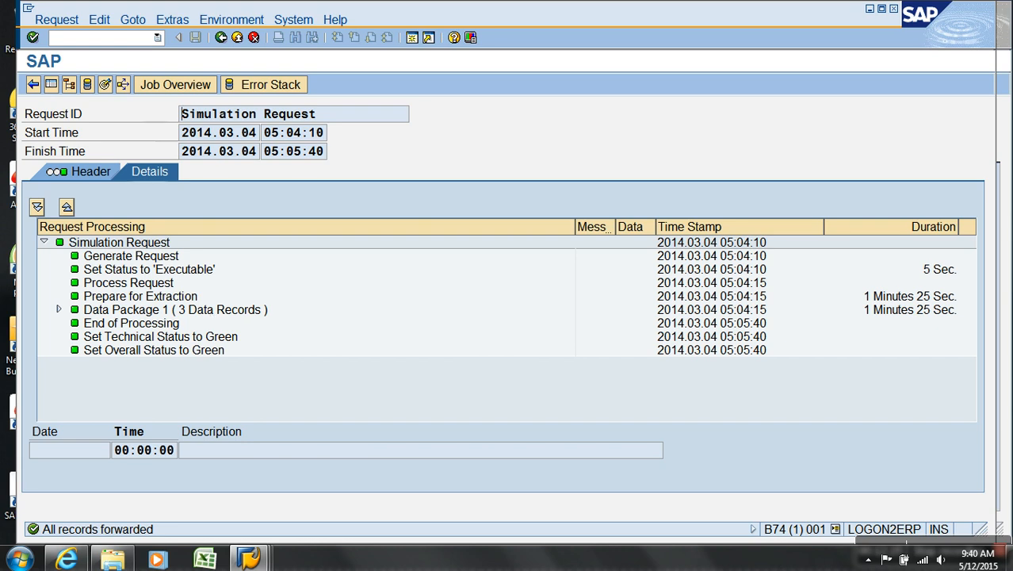
pyautogui.click(237, 38)
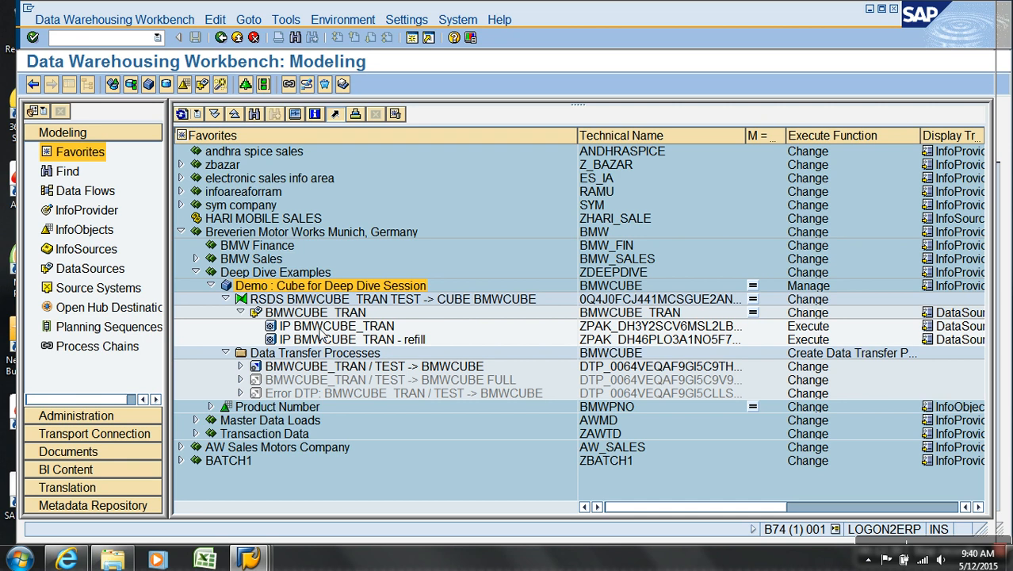
# Switch to Windows Explorer and open the Transformations presentation from the SAP BW Class Decks > BW PPTs > Transformations folder.
pyautogui.click(121, 561)
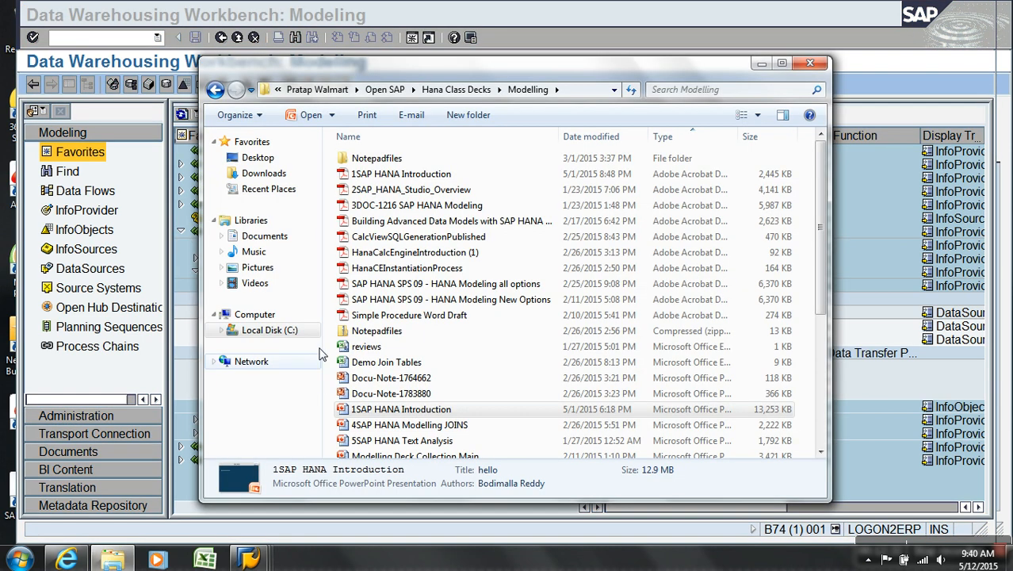
pyautogui.click(454, 91)
pyautogui.click(396, 90)
pyautogui.doubleClick(383, 175)
pyautogui.doubleClick(380, 253)
pyautogui.doubleClick(378, 159)
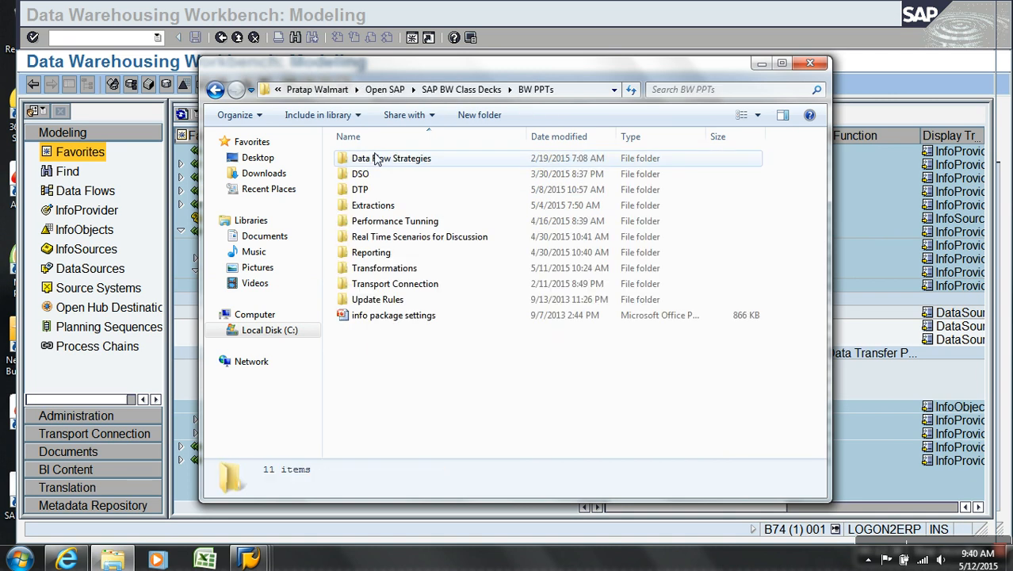
pyautogui.doubleClick(382, 268)
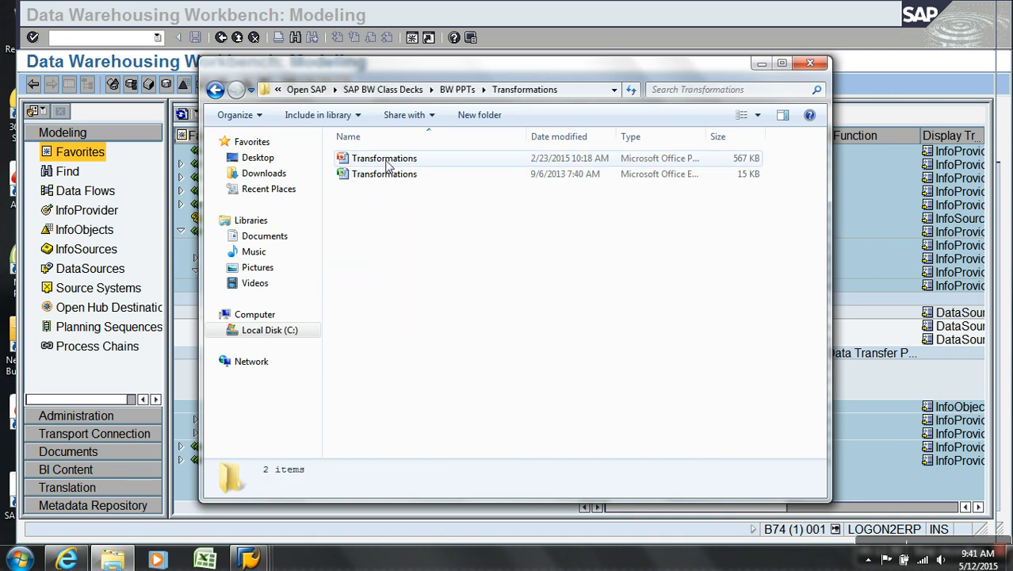
pyautogui.doubleClick(387, 161)
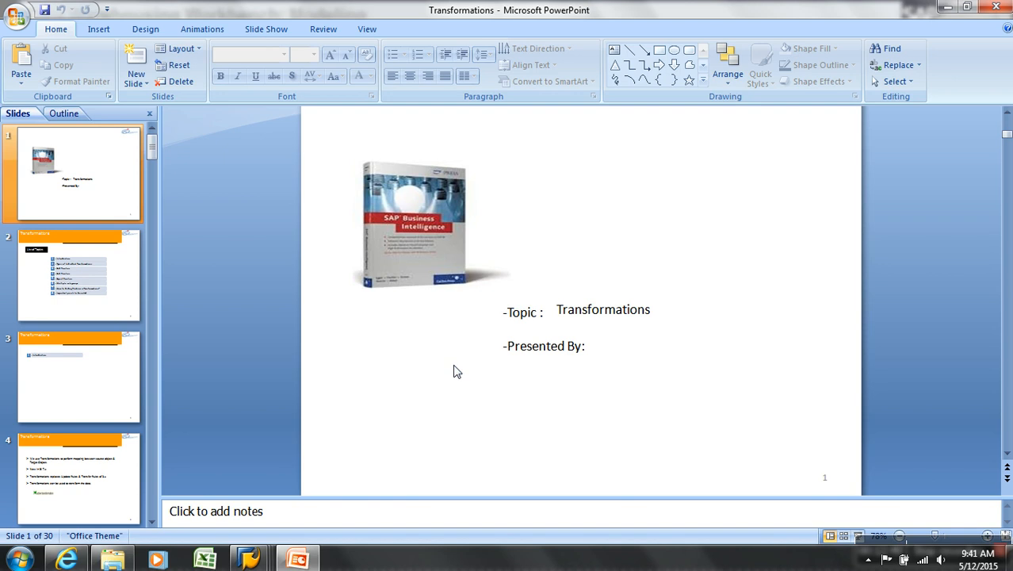
# Locate slide 18 on time characteristic rule types, review it as a slide show, and end the show.
pyautogui.scroll(-6, 34, 407)
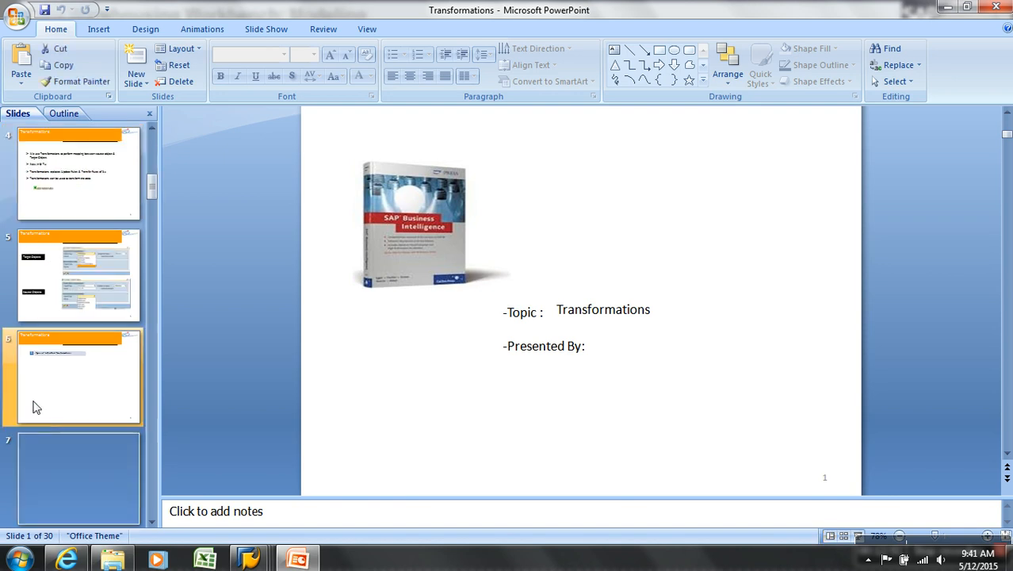
pyautogui.scroll(-1, 34, 407)
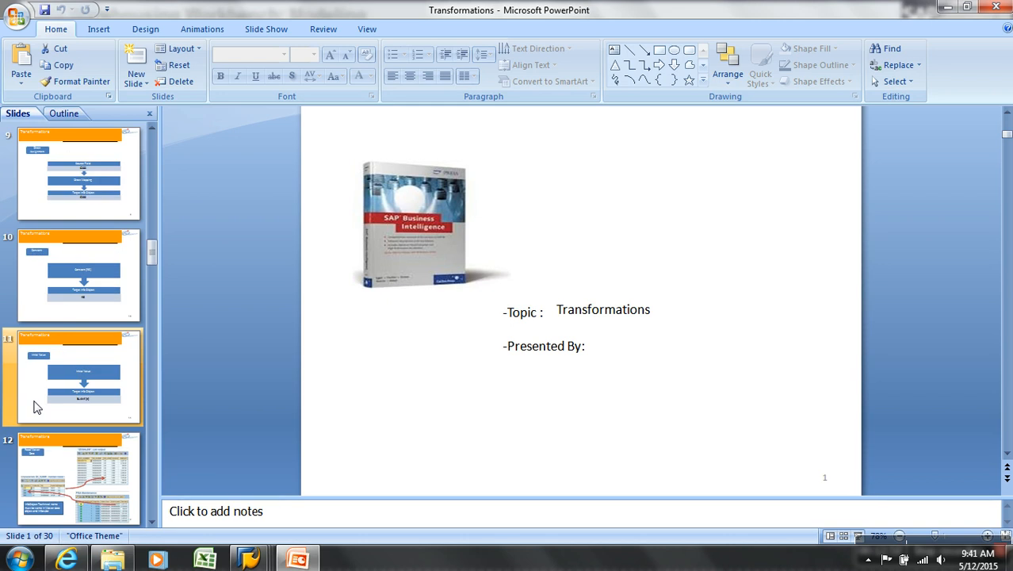
pyautogui.click(87, 385)
pyautogui.press('Down')
pyautogui.press('Down')
pyautogui.press('Down')
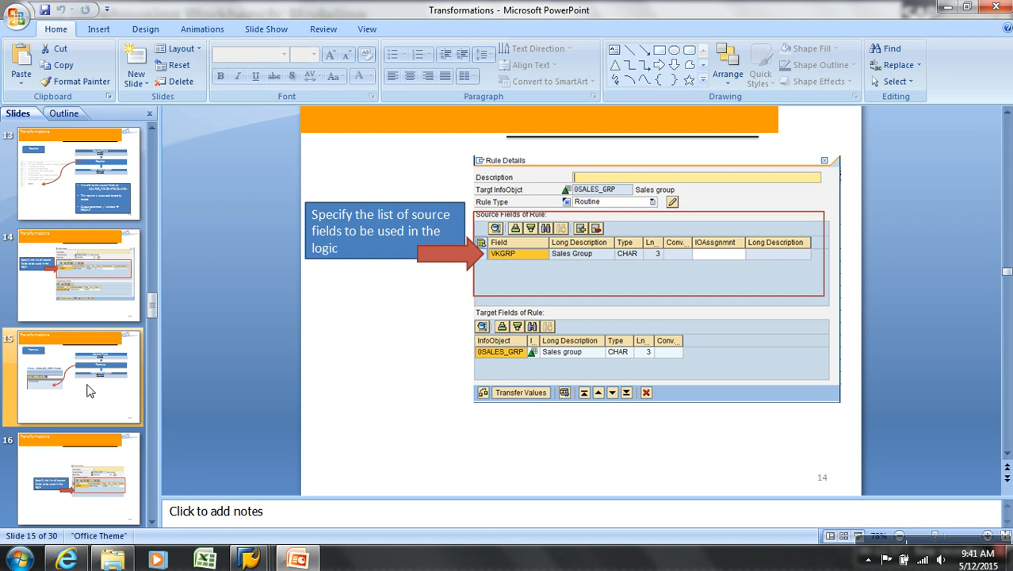
pyautogui.press('Down')
pyautogui.press('Down')
pyautogui.press('Down')
pyautogui.press('Down')
pyautogui.press('Down')
pyautogui.press('Up')
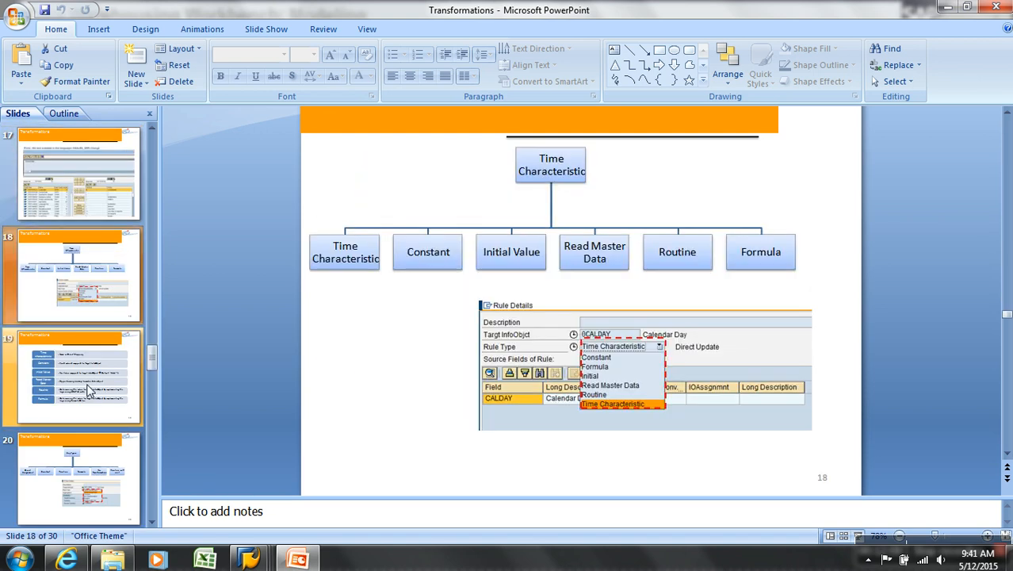
pyautogui.click(858, 536)
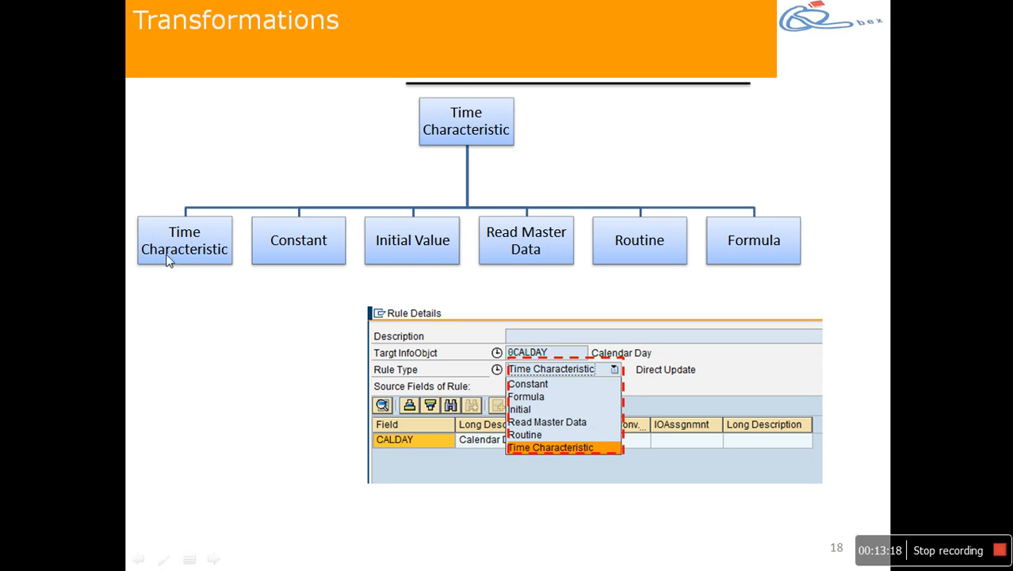
pyautogui.press('Escape')
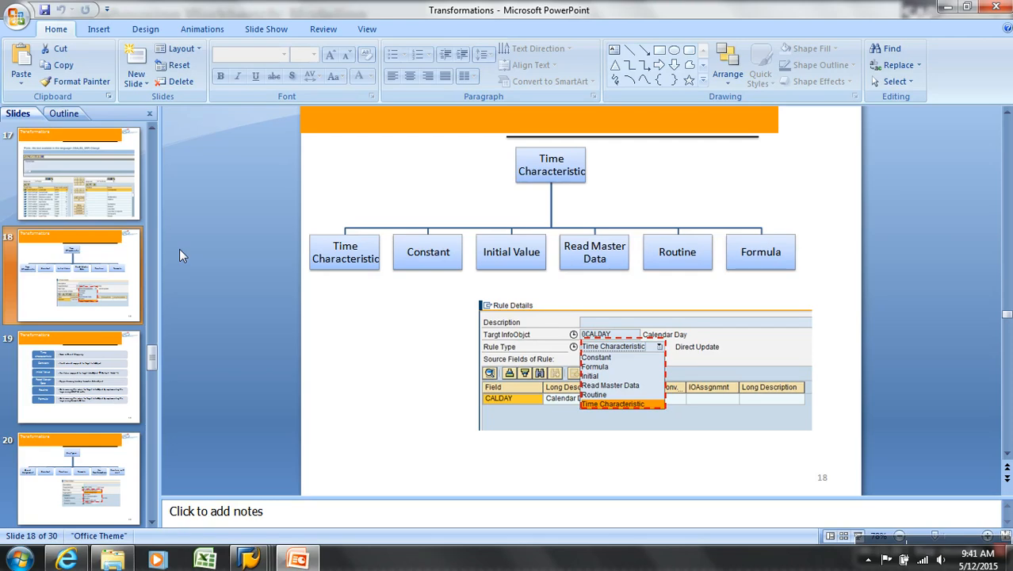
# Switch back to SAP, open the BMWCUBE_TRAN to BMWCUBE transformation for changes, and examine the 0CALYEAR and 0CALDAY mappings.
pyautogui.moveTo(249, 559)
pyautogui.click(291, 505)
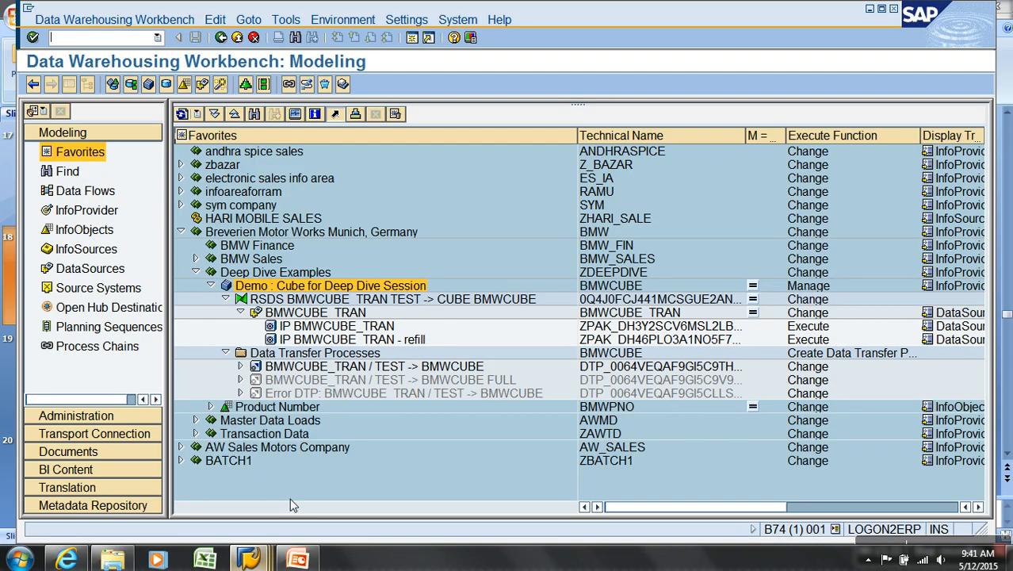
pyautogui.rightClick(333, 299)
pyautogui.click(371, 327)
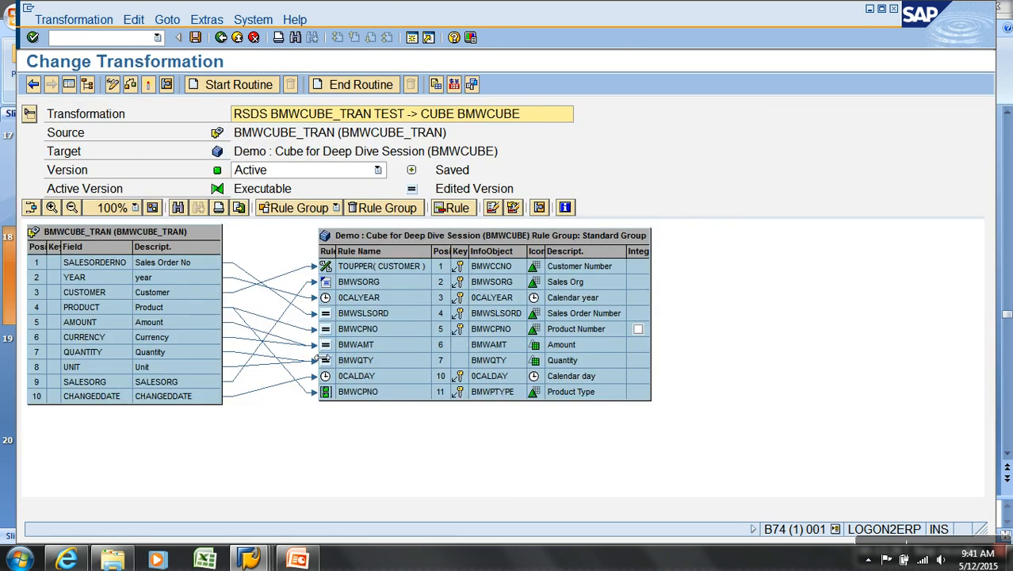
pyautogui.click(159, 277)
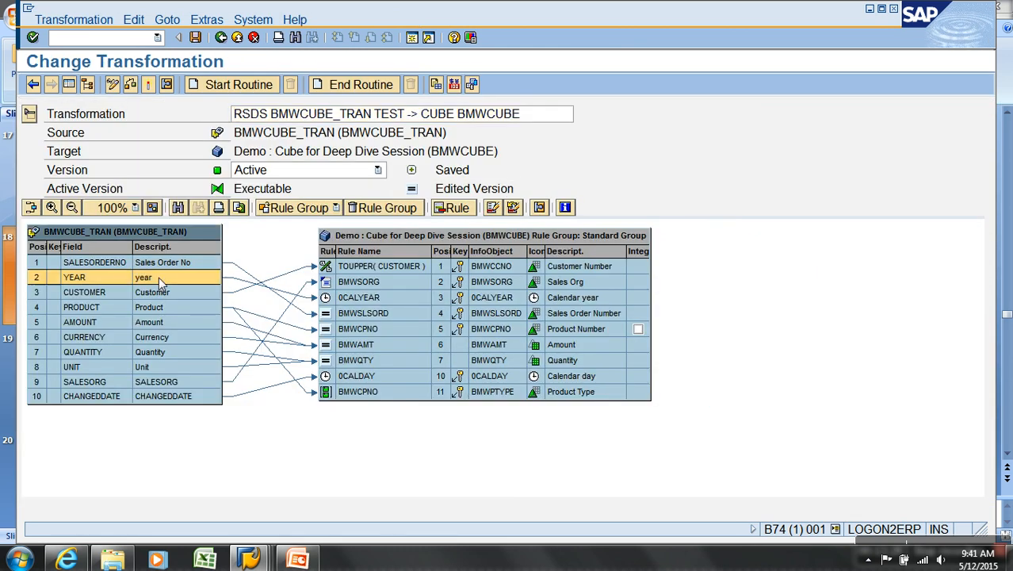
pyautogui.click(193, 396)
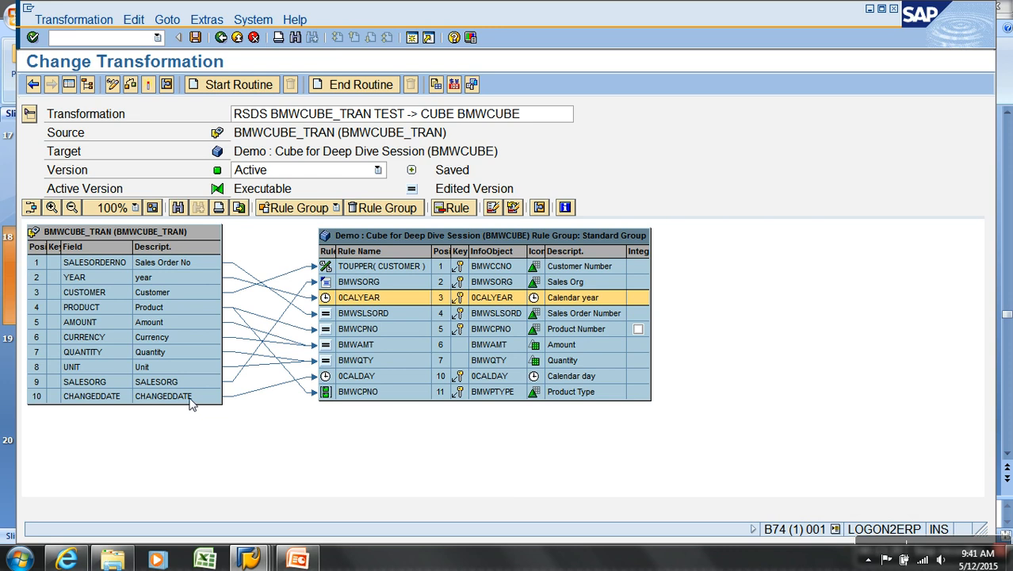
pyautogui.click(335, 379)
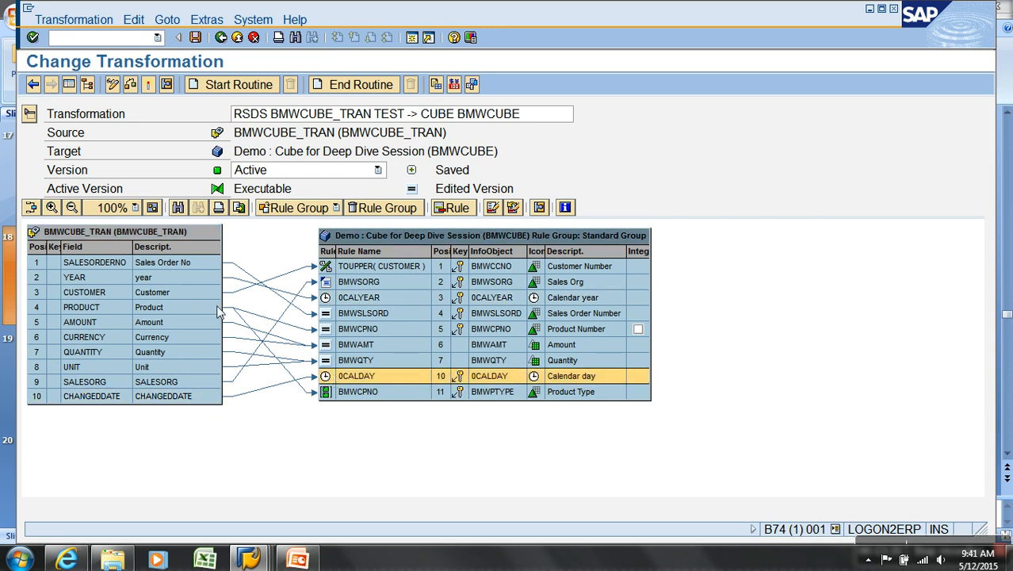
# Delete the 0CALYEAR rule from the transformation and exit without saving the change.
pyautogui.rightClick(339, 300)
pyautogui.click(384, 341)
pyautogui.click(300, 306)
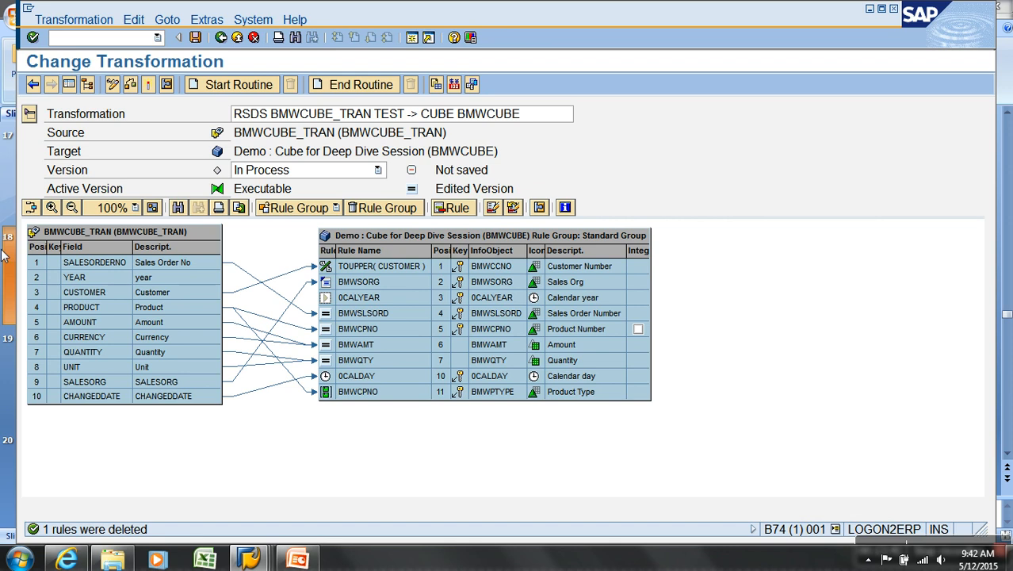
pyautogui.click(238, 41)
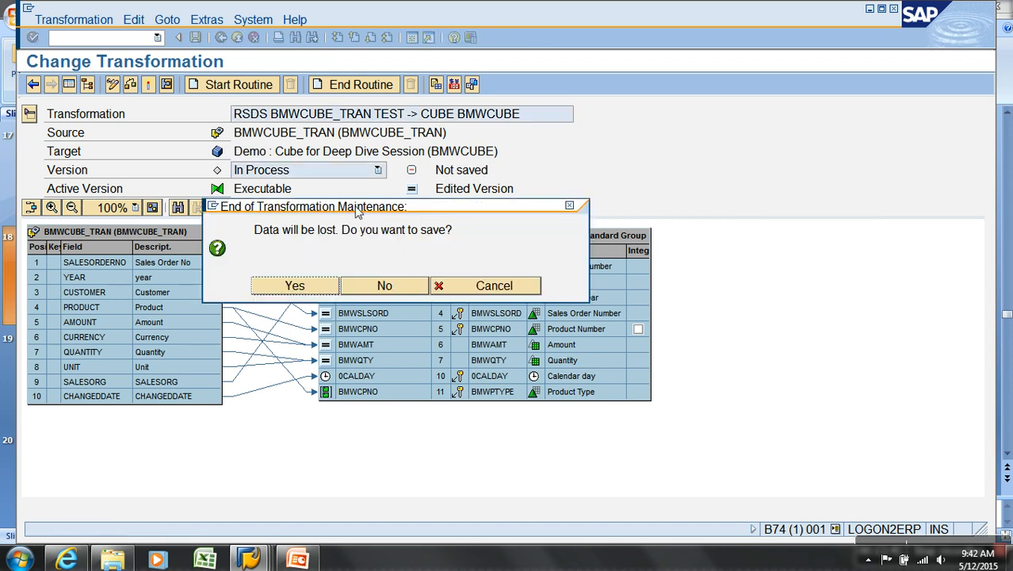
pyautogui.click(406, 283)
# Open the BMWCUBE InfoCube (Demo : Cube for Deep Dive Session) for changes and expand its Time dimension.
pyautogui.rightClick(369, 287)
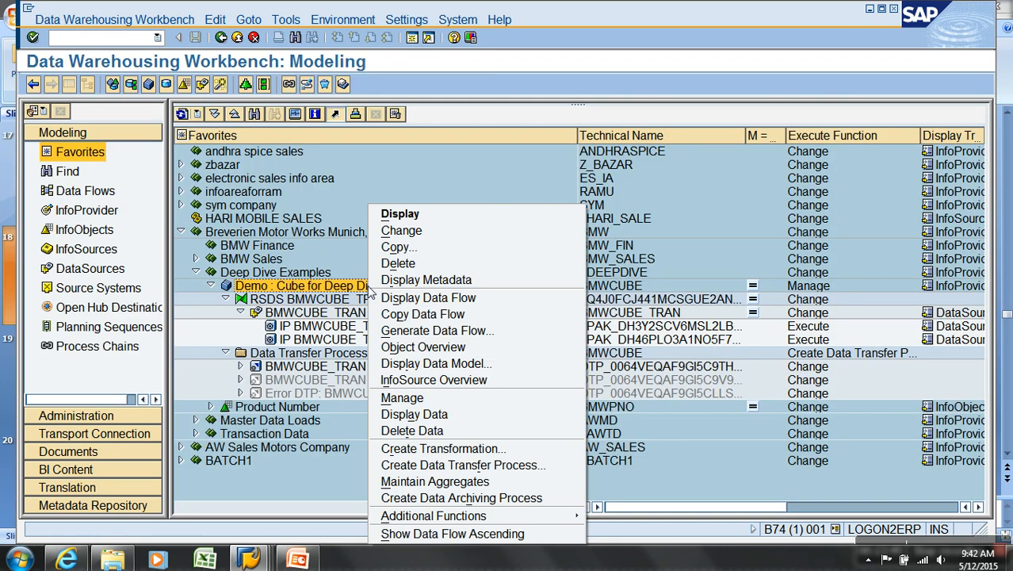
pyautogui.click(388, 228)
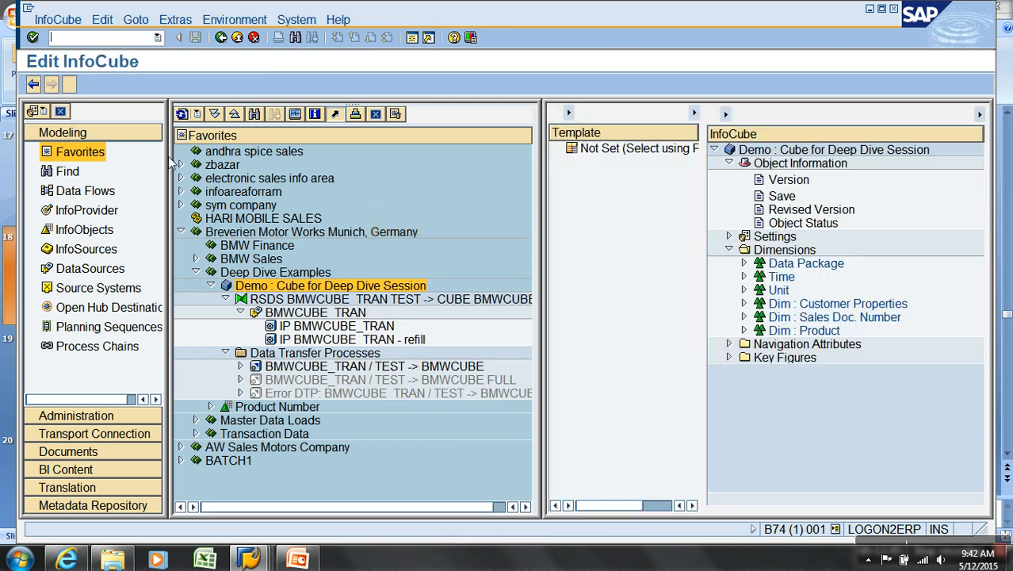
pyautogui.click(72, 85)
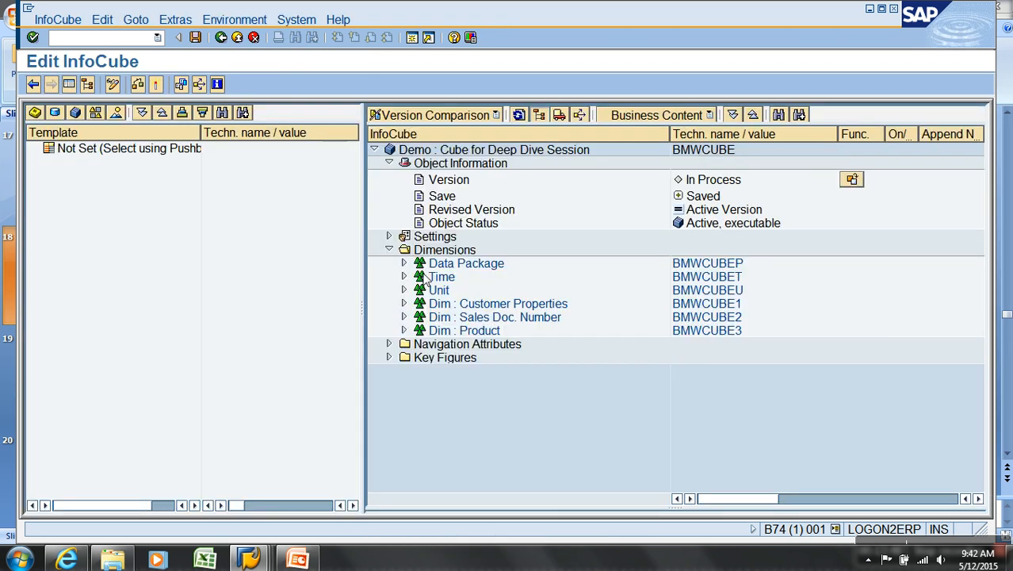
pyautogui.click(403, 277)
# Start inserting InfoObjects into the Time dimension and pick 0CALMONTH and 0CALMONTH2 from the available time characteristics.
pyautogui.rightClick(441, 277)
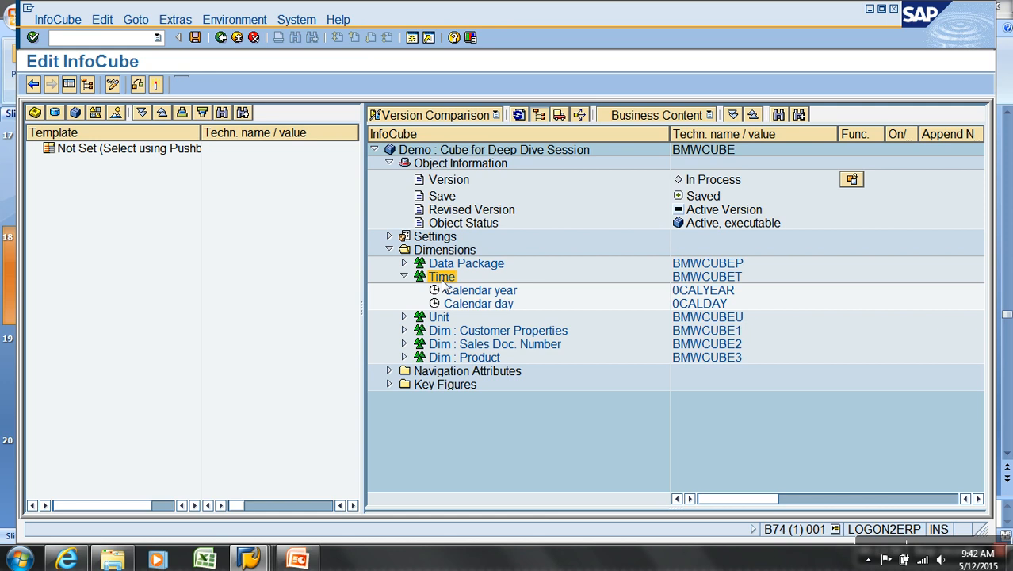
pyautogui.click(504, 342)
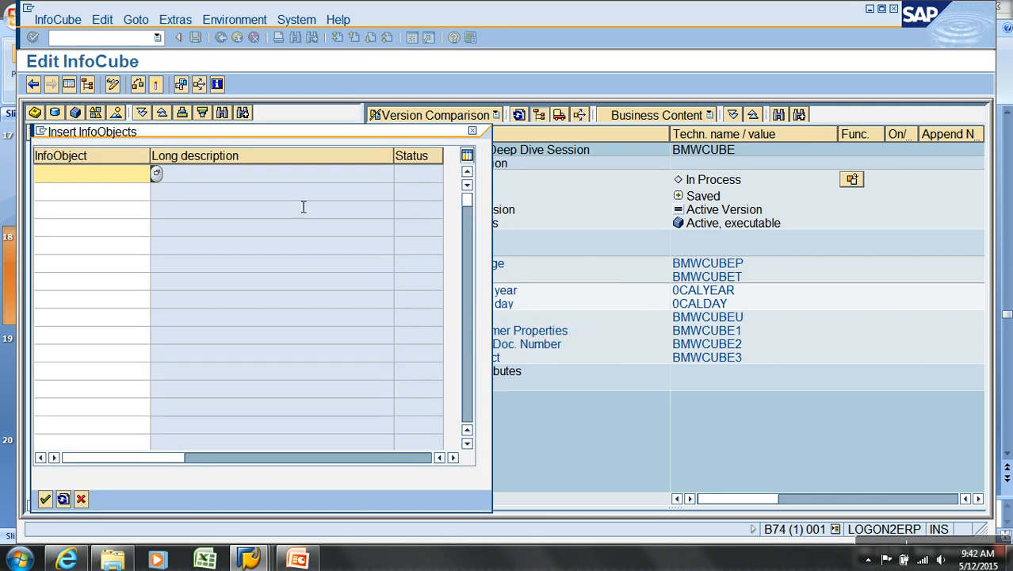
pyautogui.click(166, 184)
pyautogui.press('F4')
pyautogui.doubleClick(95, 141)
pyautogui.click(152, 191)
pyautogui.click(155, 191)
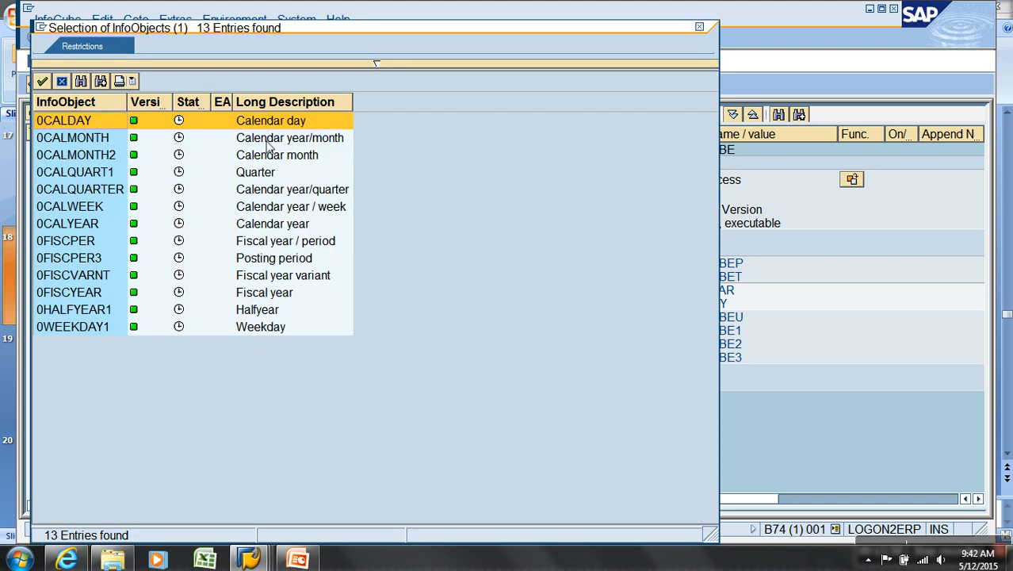
pyautogui.doubleClick(95, 155)
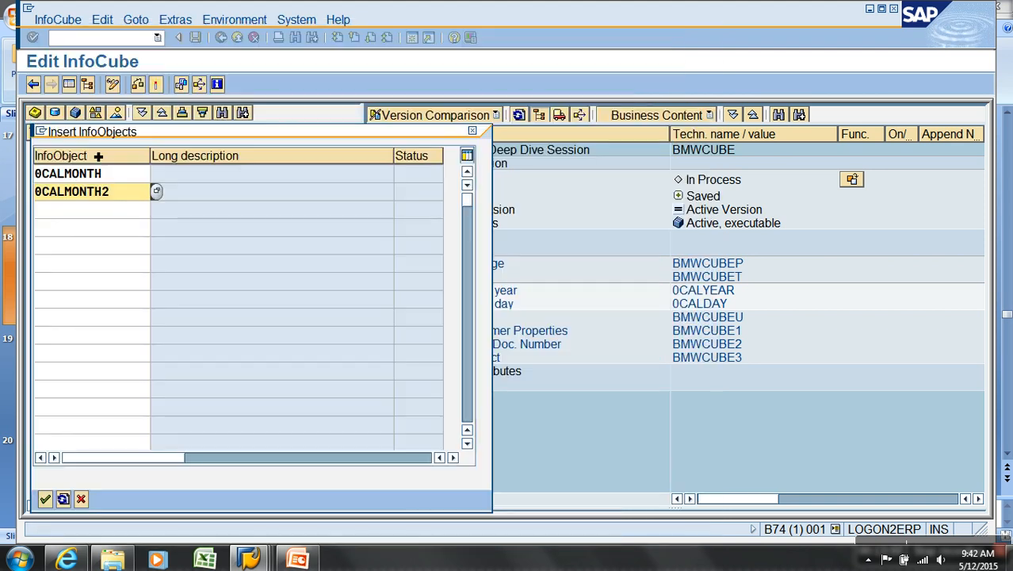
# Add 0CALQUART1, 0CALQUARTER and 0CALWEEK to the InfoObject list and insert all listed characteristics into the Time dimension.
pyautogui.click(121, 210)
pyautogui.click(158, 209)
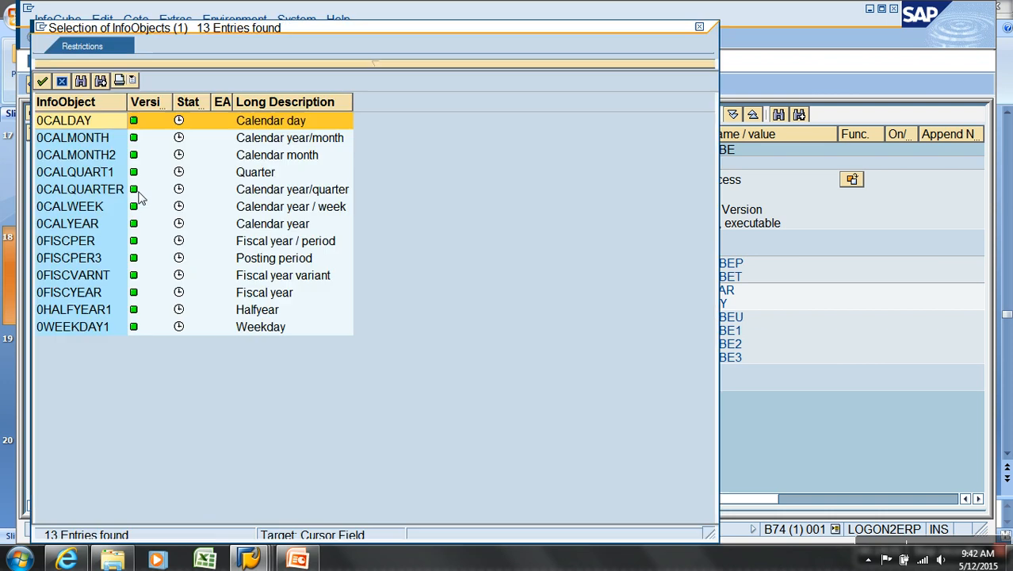
pyautogui.doubleClick(93, 172)
pyautogui.click(140, 231)
pyautogui.click(157, 230)
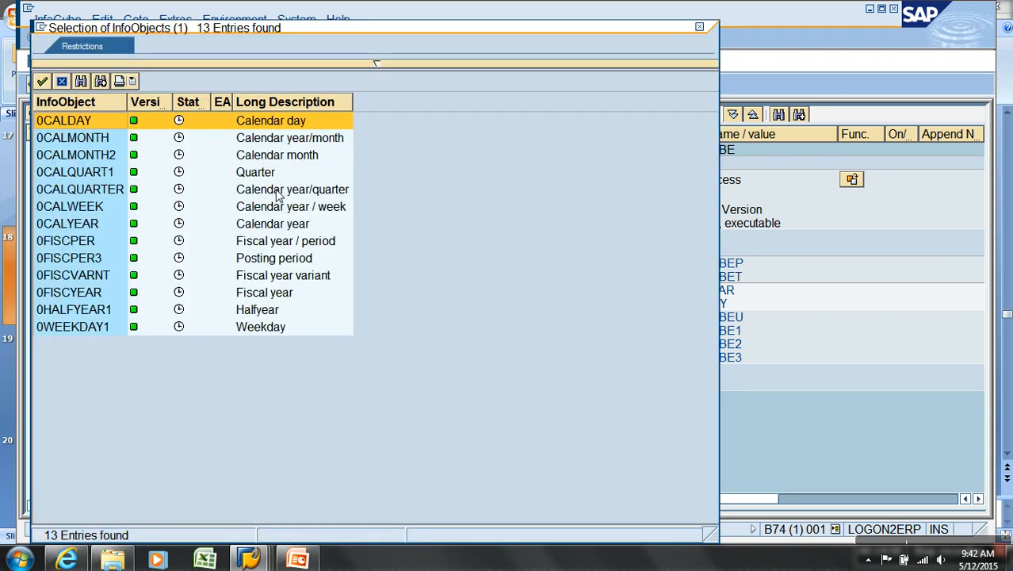
pyautogui.doubleClick(278, 196)
pyautogui.click(142, 254)
pyautogui.click(156, 245)
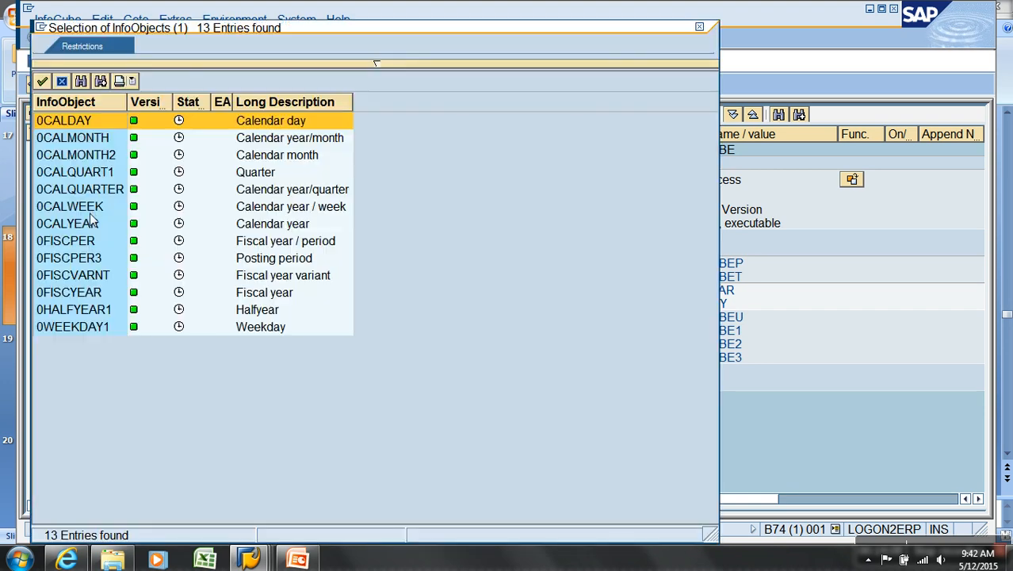
pyautogui.doubleClick(91, 210)
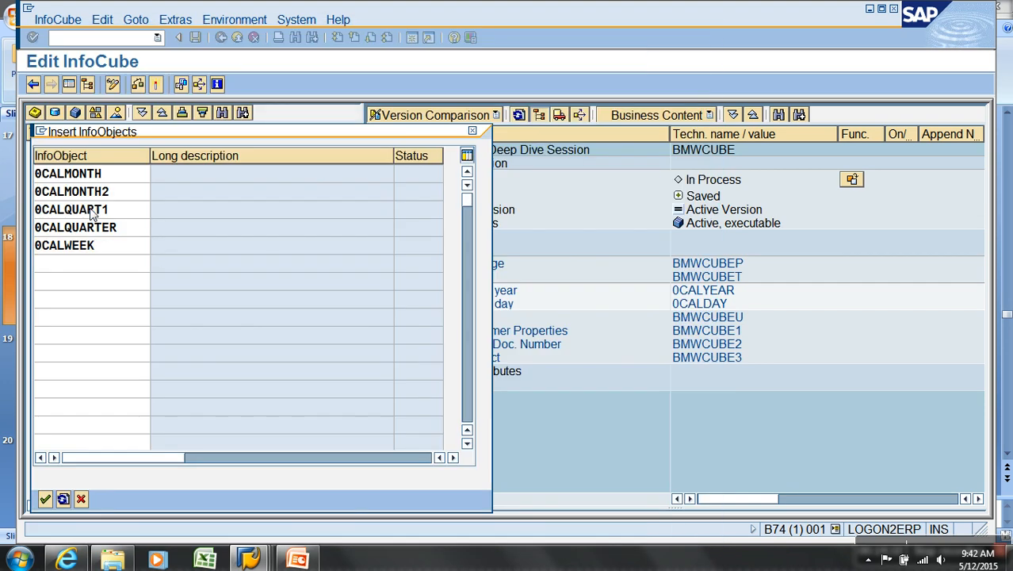
pyautogui.click(46, 499)
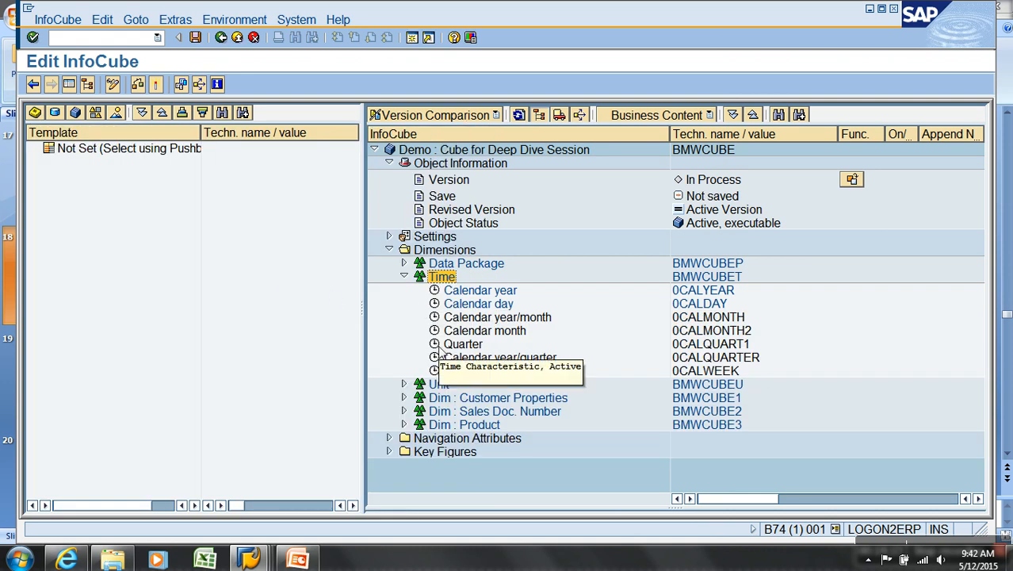
# Activate the BMWCUBE InfoCube, exit its maintenance, and open the BMWCUBE_TRAN to BMWCUBE transformation for changes.
pyautogui.click(157, 84)
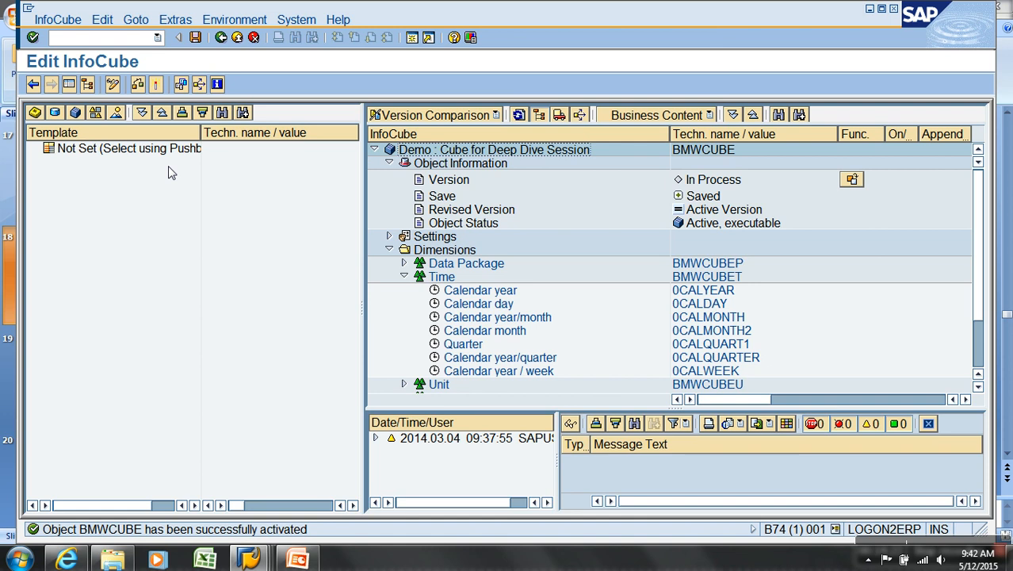
pyautogui.click(254, 37)
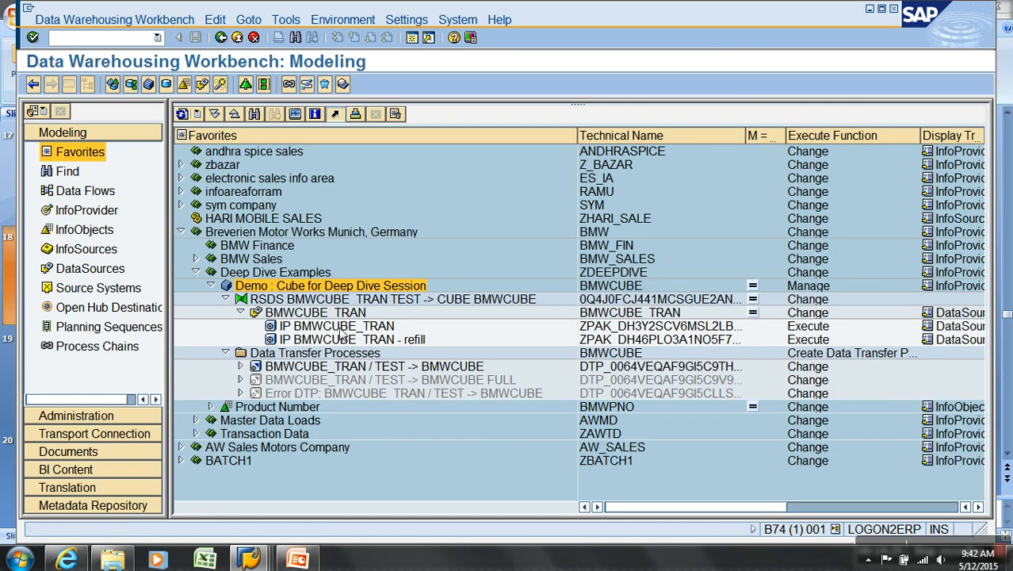
pyautogui.rightClick(337, 300)
pyautogui.click(341, 326)
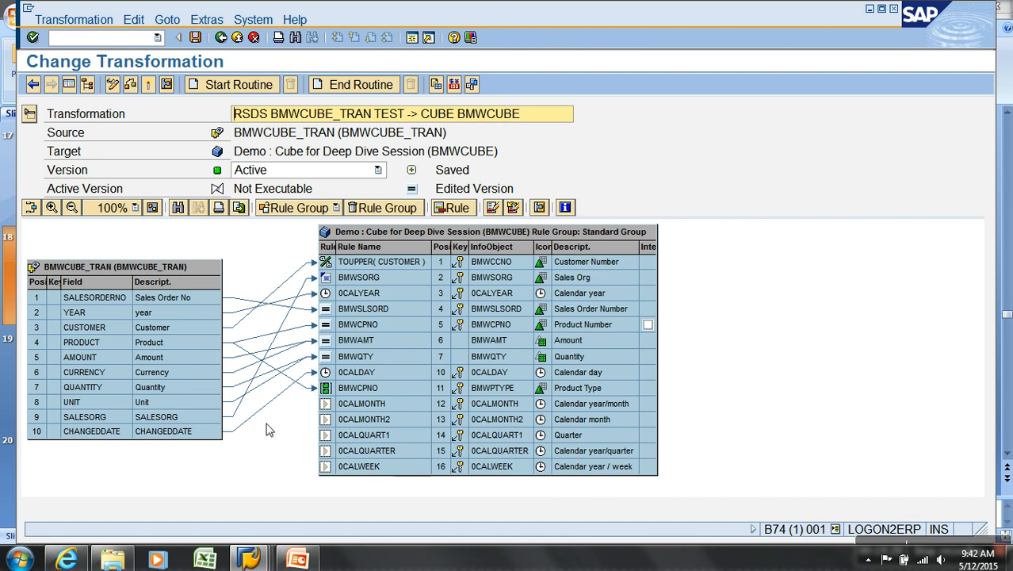
# Delete the 0CALYEAR rule from the transformation.
pyautogui.rightClick(326, 300)
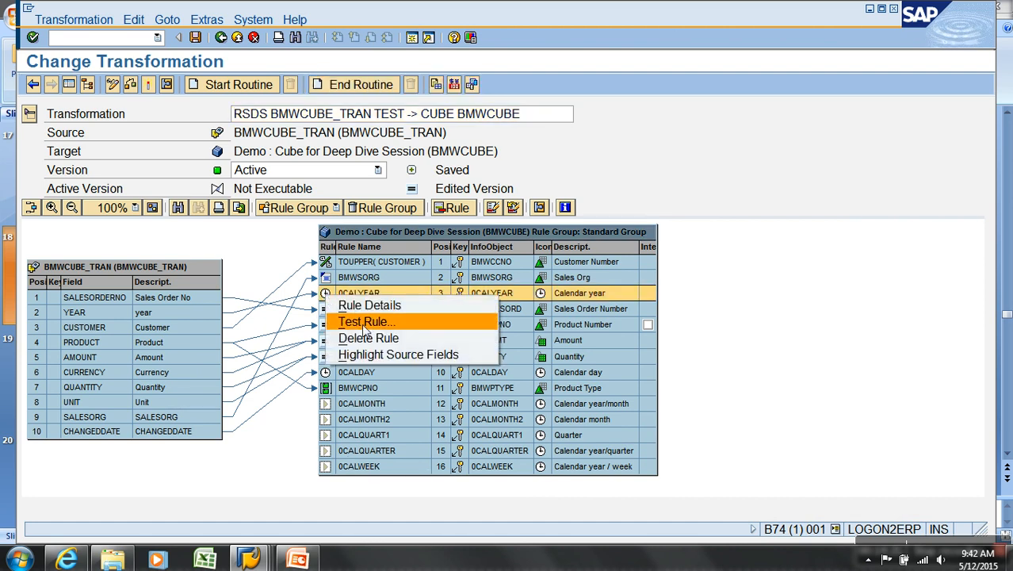
pyautogui.click(369, 338)
pyautogui.click(325, 302)
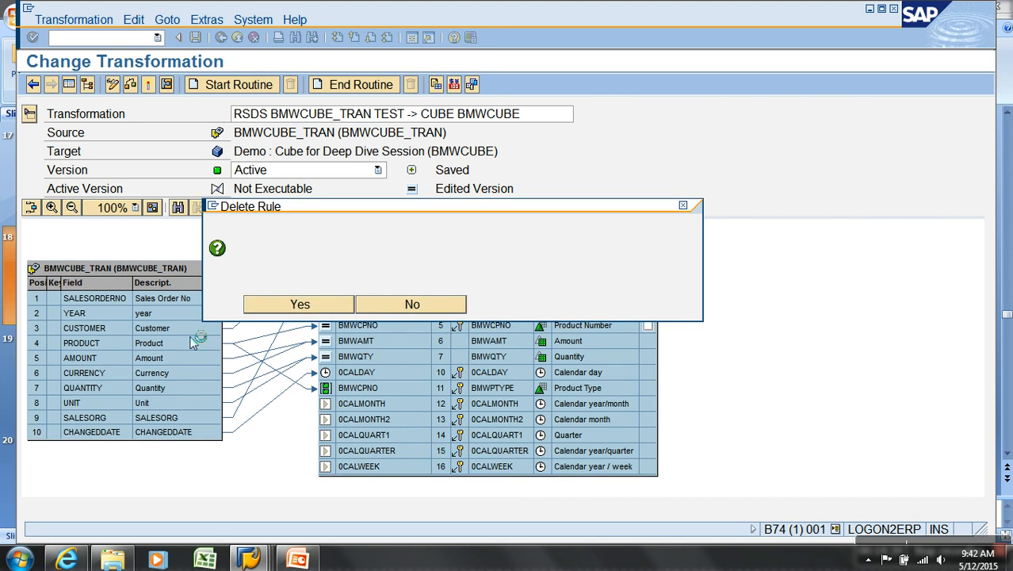
pyautogui.click(131, 314)
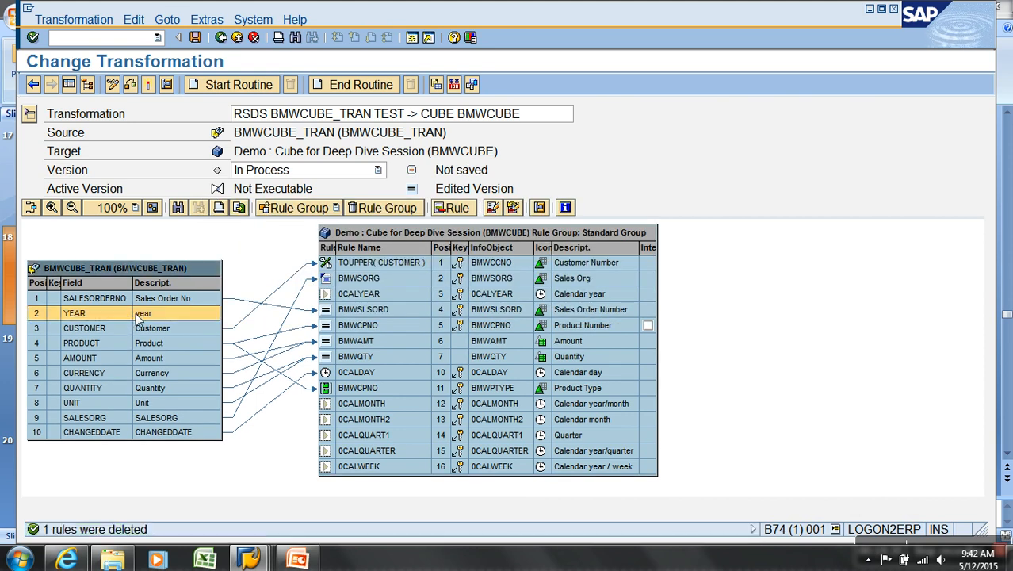
pyautogui.click(164, 432)
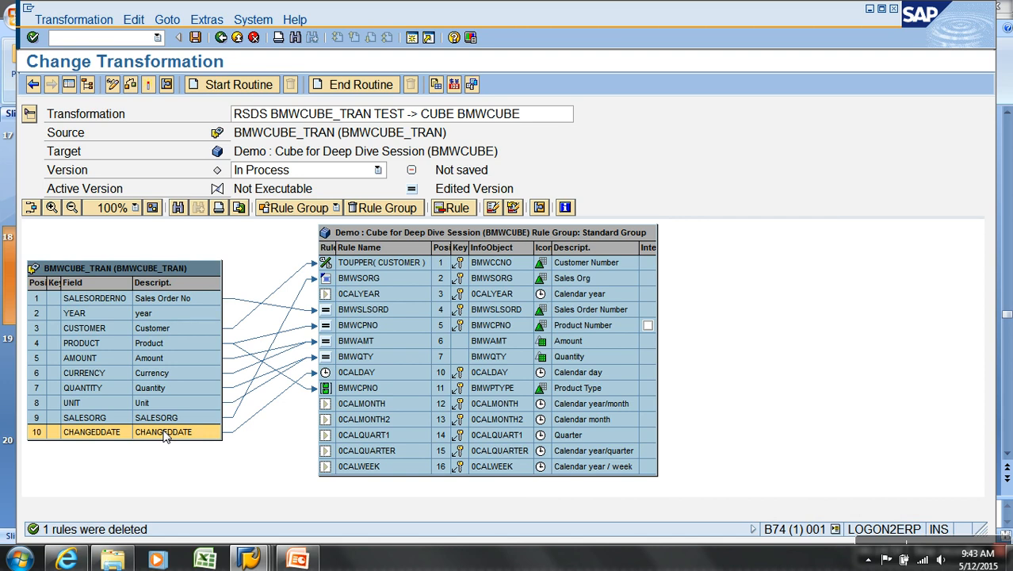
# Switch to Notepad, write the date 20150101 with its format YYYYMMDD on the line below, and return to SAP.
pyautogui.click(18, 560)
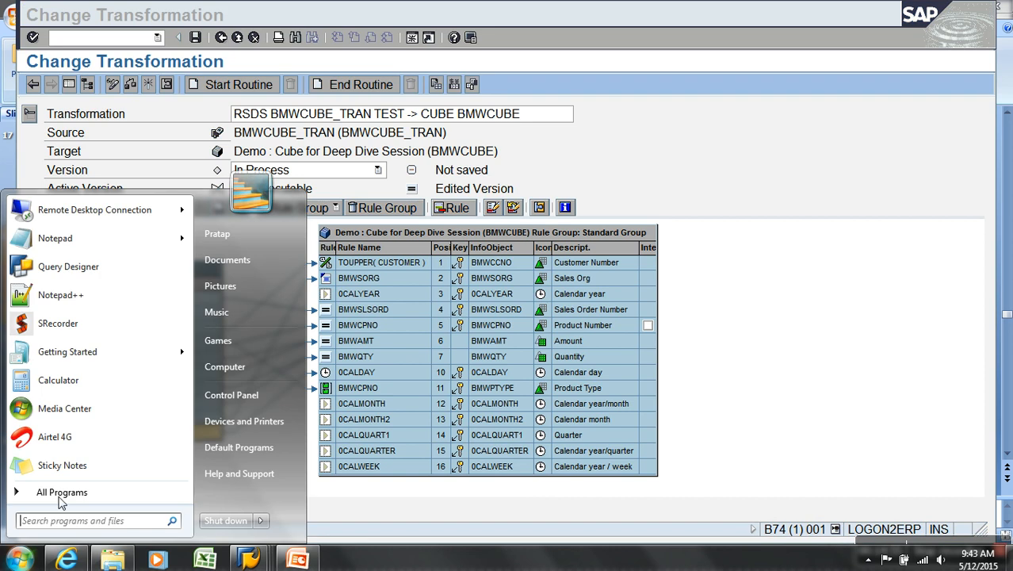
pyautogui.click(56, 238)
pyautogui.write('20150101')
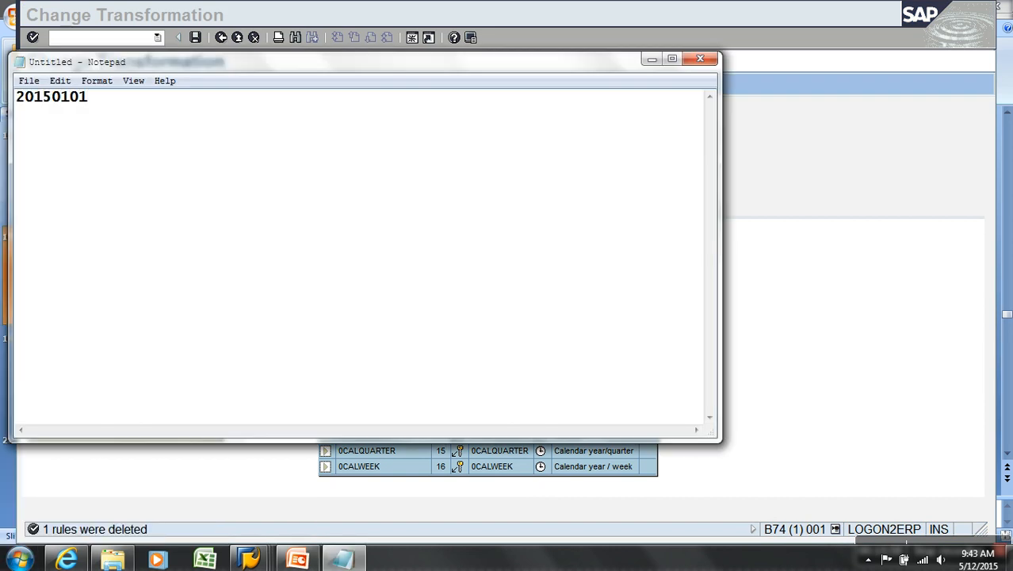
pyautogui.press('Return')
pyautogui.write('YYYYMMDD')
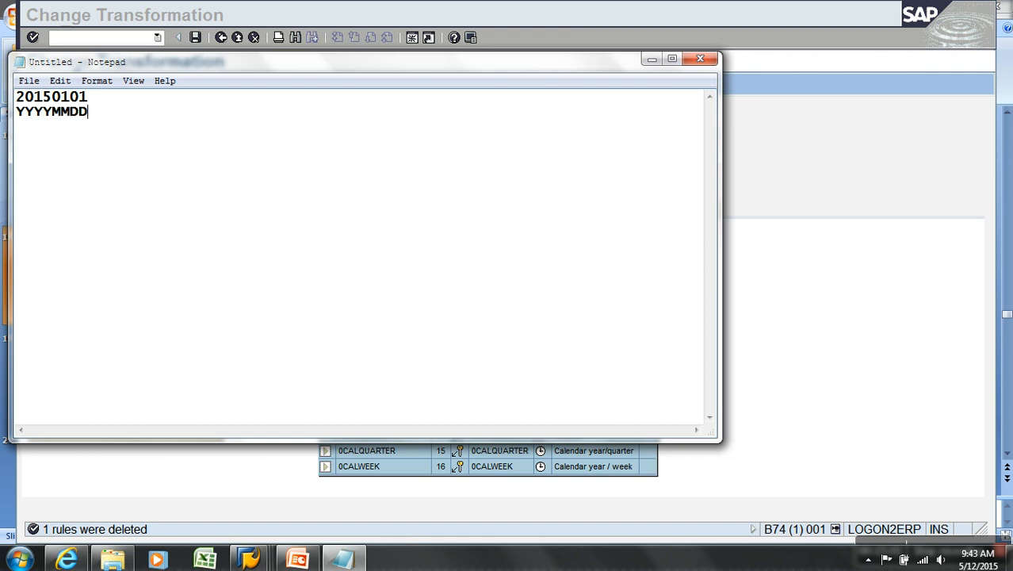
pyautogui.press('Return')
pyautogui.press('Return')
pyautogui.click(827, 320)
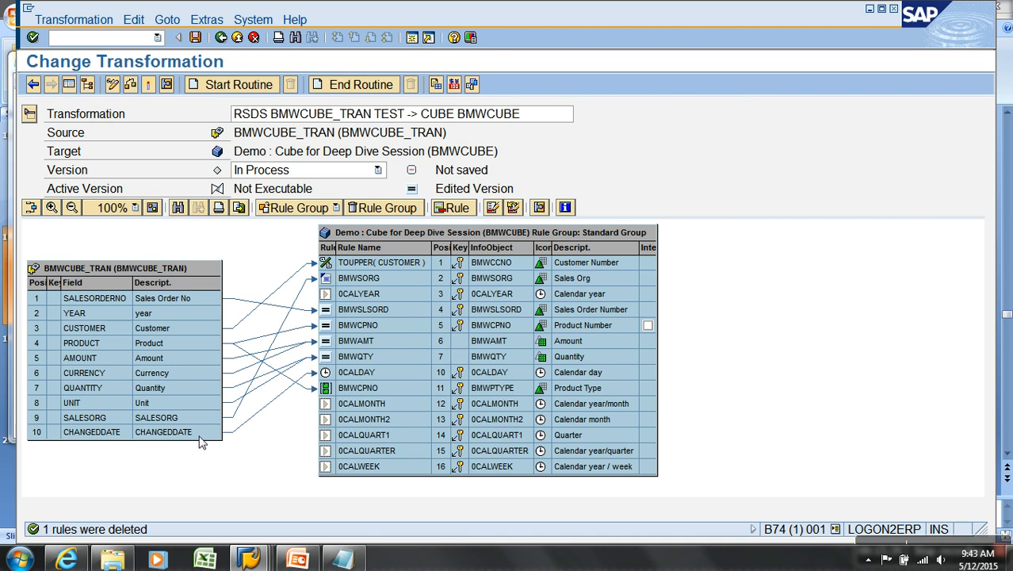
# Map the CHANGEDDATE source field to 0CALYEAR, 0CALMONTH, 0CALMONTH2, 0CALQUART1, 0CALQUARTER and 0CALWEEK.
pyautogui.moveTo(202, 442); pyautogui.dragTo(316, 294)
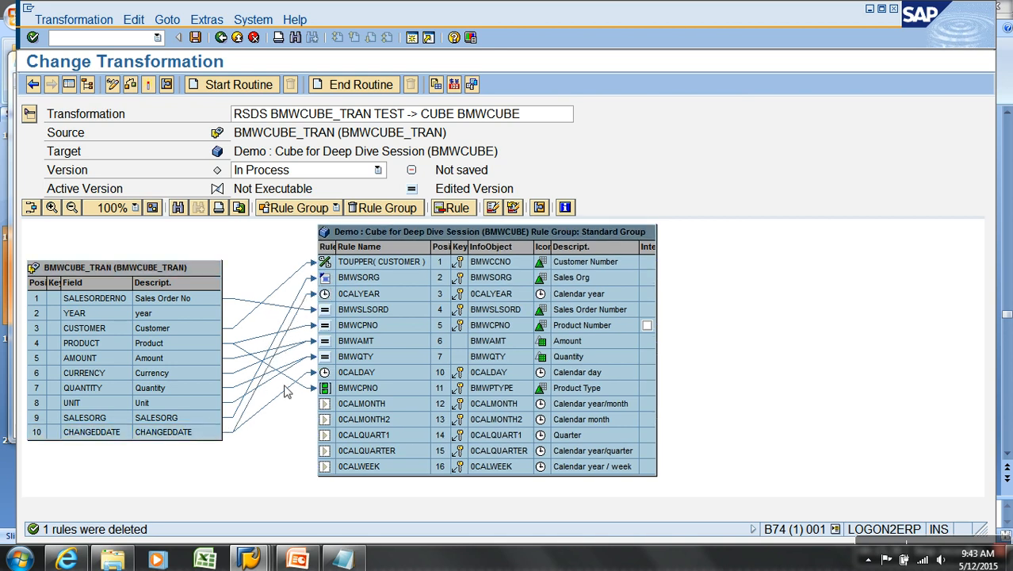
pyautogui.moveTo(211, 437); pyautogui.dragTo(341, 406)
pyautogui.moveTo(210, 434); pyautogui.dragTo(353, 468)
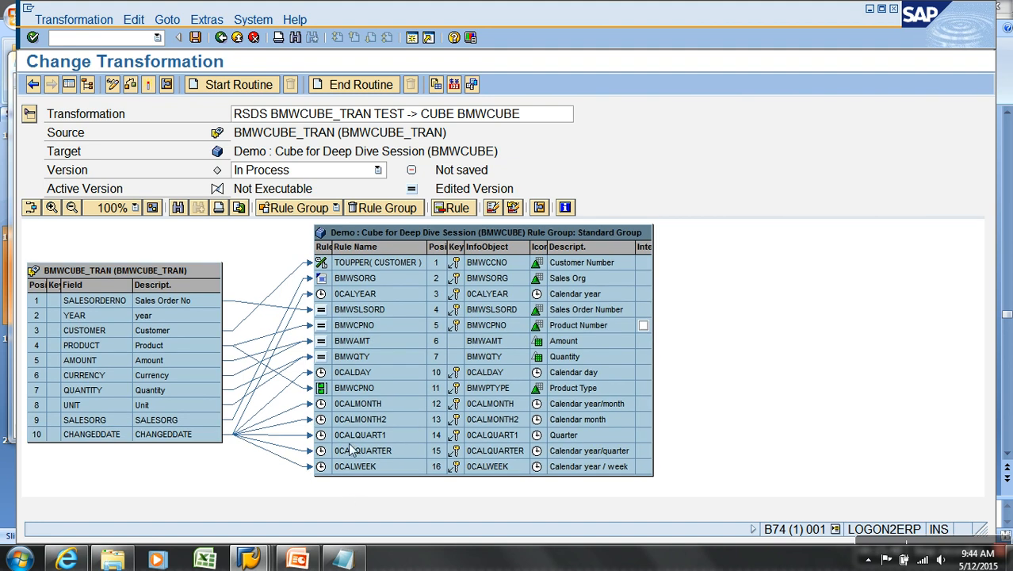
# Examine the 0CALMONTH rule details, including the available rule types and the time conversion, and transfer the values back.
pyautogui.click(335, 406)
pyautogui.doubleClick(337, 406)
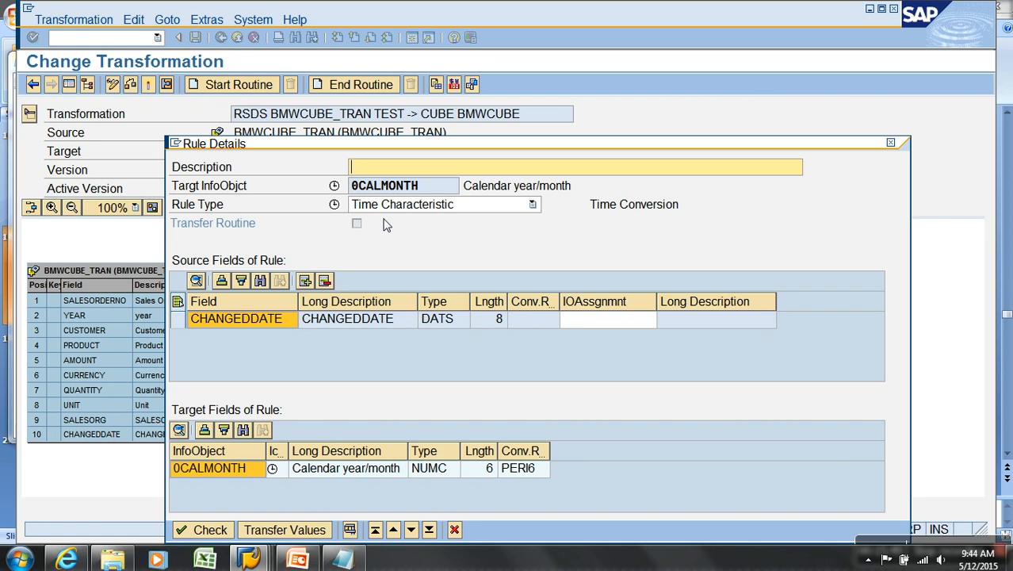
pyautogui.click(454, 206)
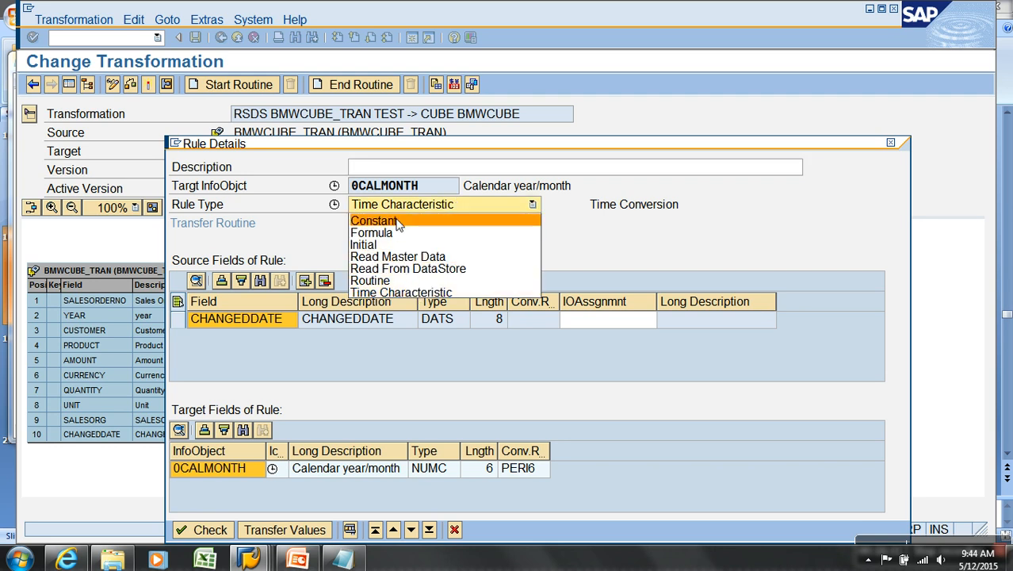
pyautogui.click(612, 245)
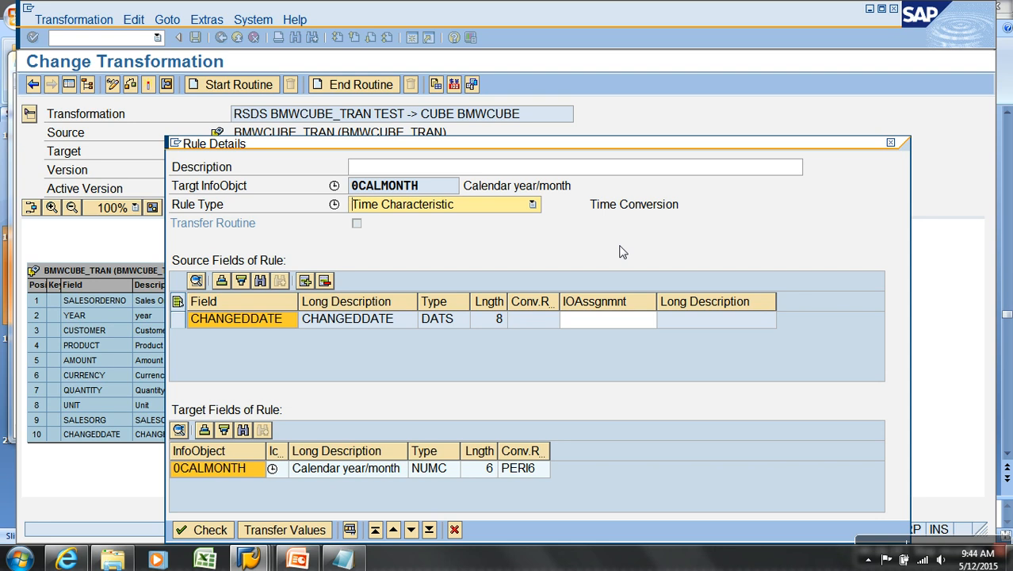
pyautogui.moveTo(591, 208); pyautogui.dragTo(680, 208)
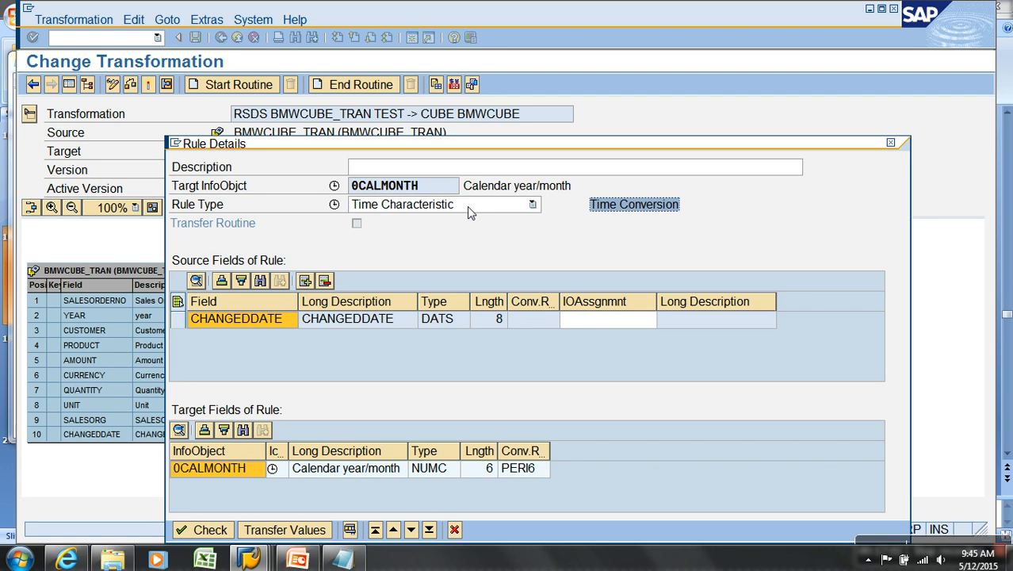
pyautogui.click(285, 529)
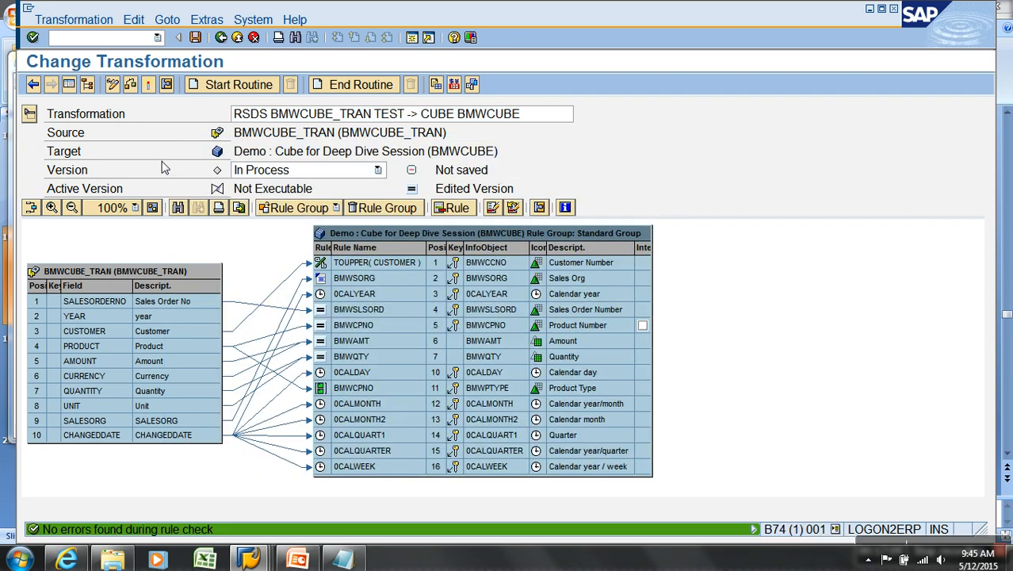
# Activate the BMWCUBE transformation, close the activation log, and return to the modeling overview.
pyautogui.click(148, 84)
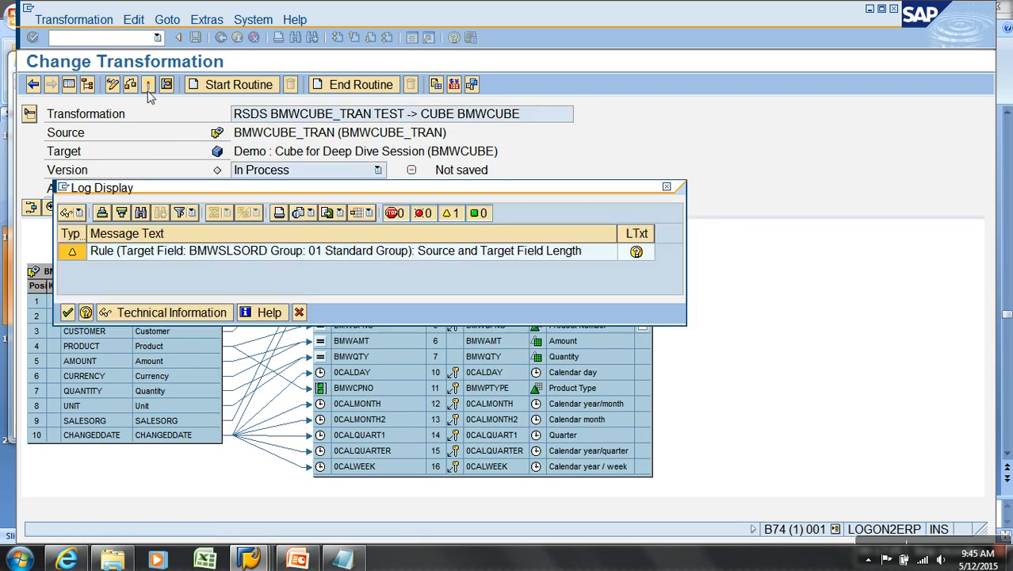
pyautogui.click(68, 313)
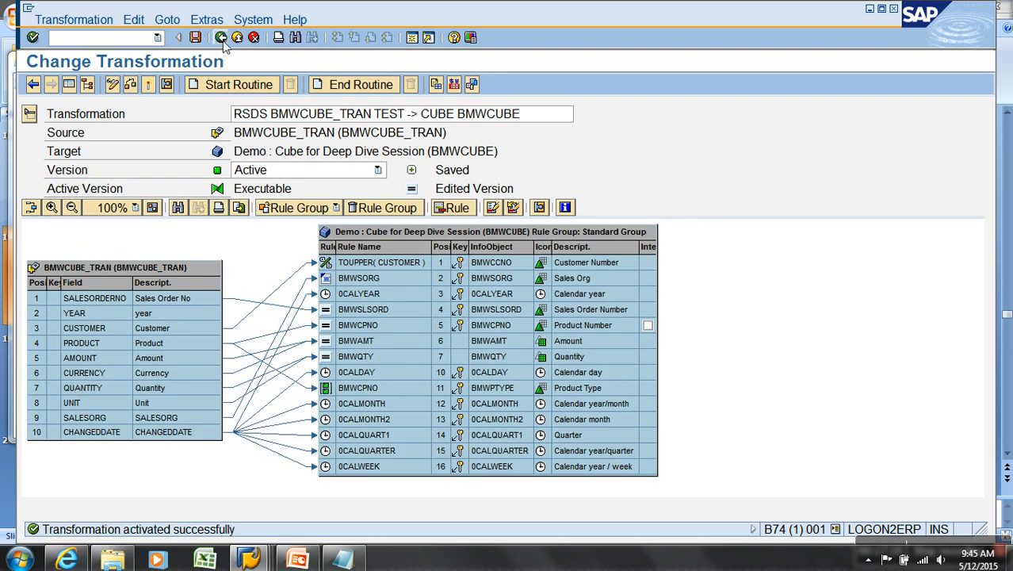
pyautogui.click(221, 38)
# Delete all data from the BMWCUBE InfoCube, including its dimension tables, and close the deletion log.
pyautogui.rightClick(286, 286)
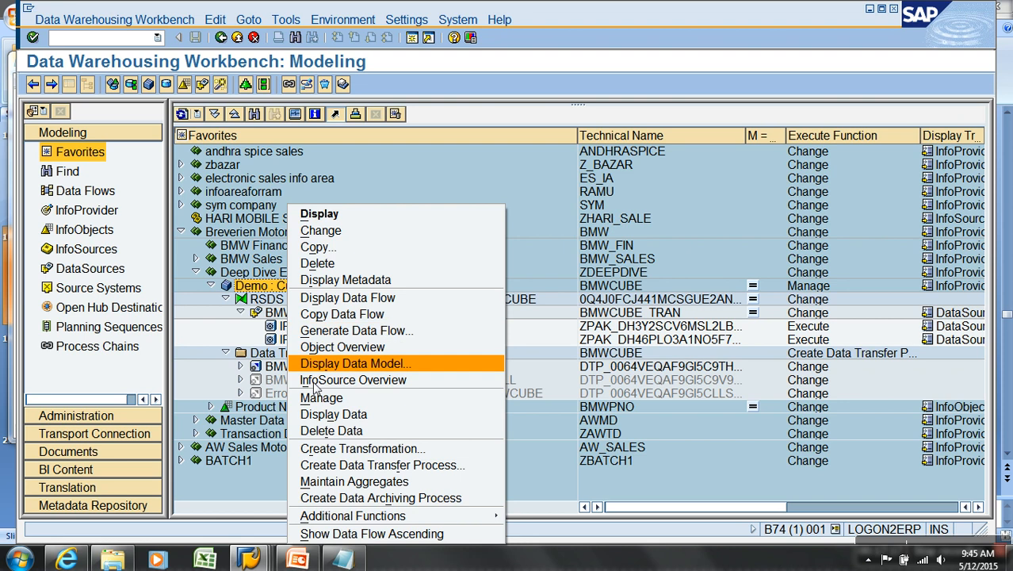
pyautogui.click(341, 429)
pyautogui.click(316, 285)
pyautogui.click(388, 303)
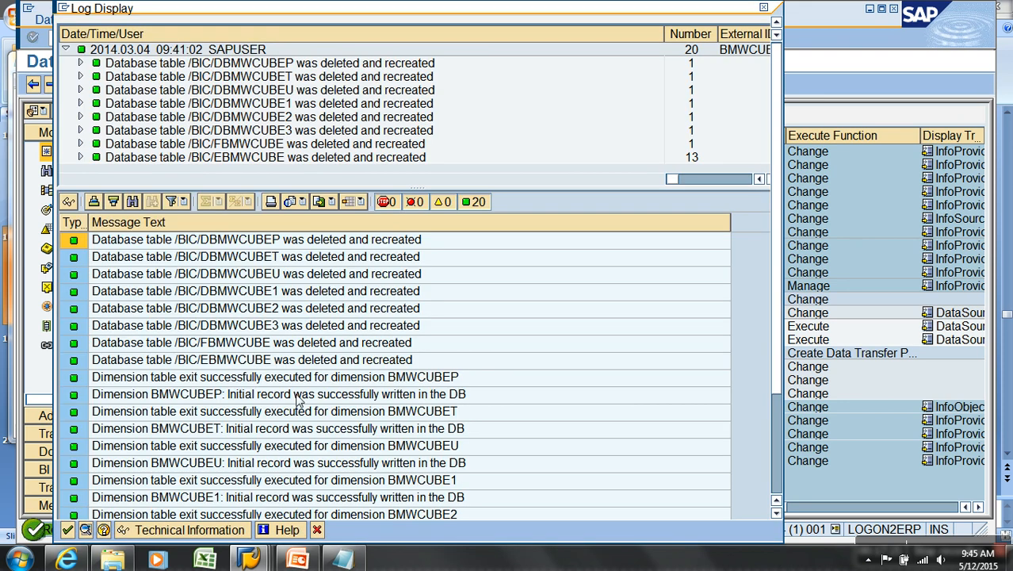
pyautogui.click(68, 529)
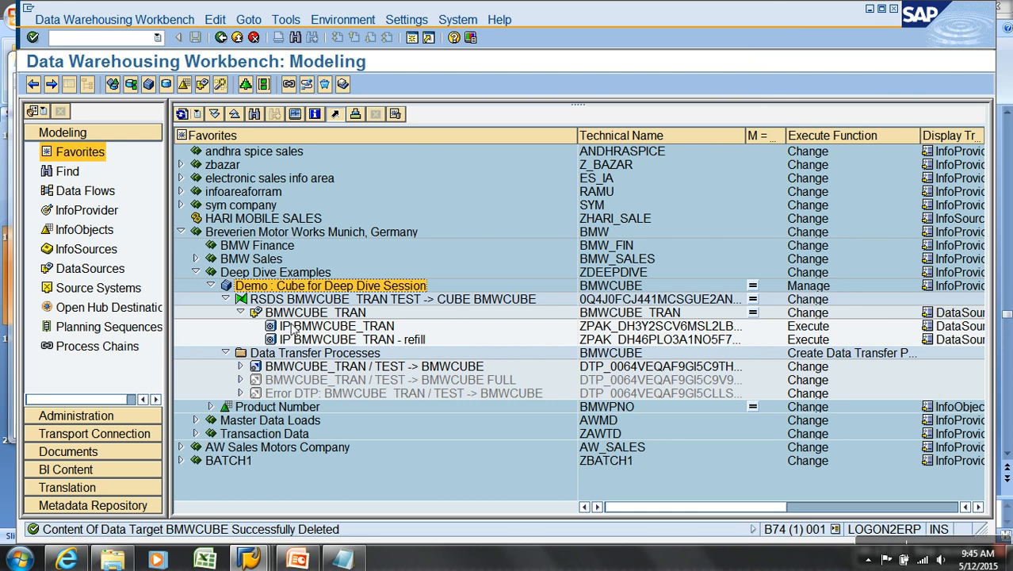
# Execute the data transfer process BMWCUBE_TRAN / TEST -> BMWCUBE, open its request monitor and refresh it until the load finishes.
pyautogui.doubleClick(333, 370)
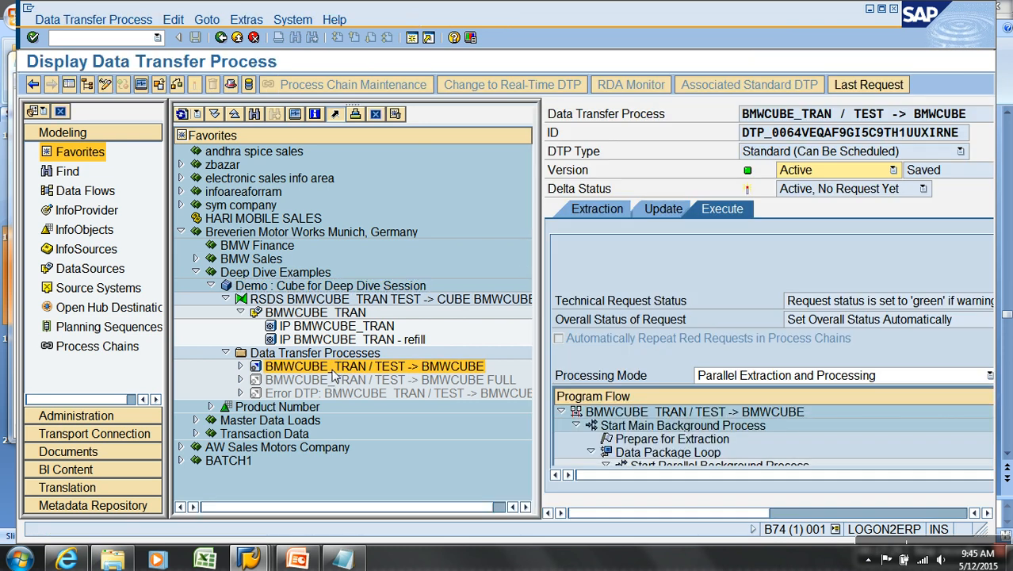
pyautogui.click(69, 84)
pyautogui.click(512, 373)
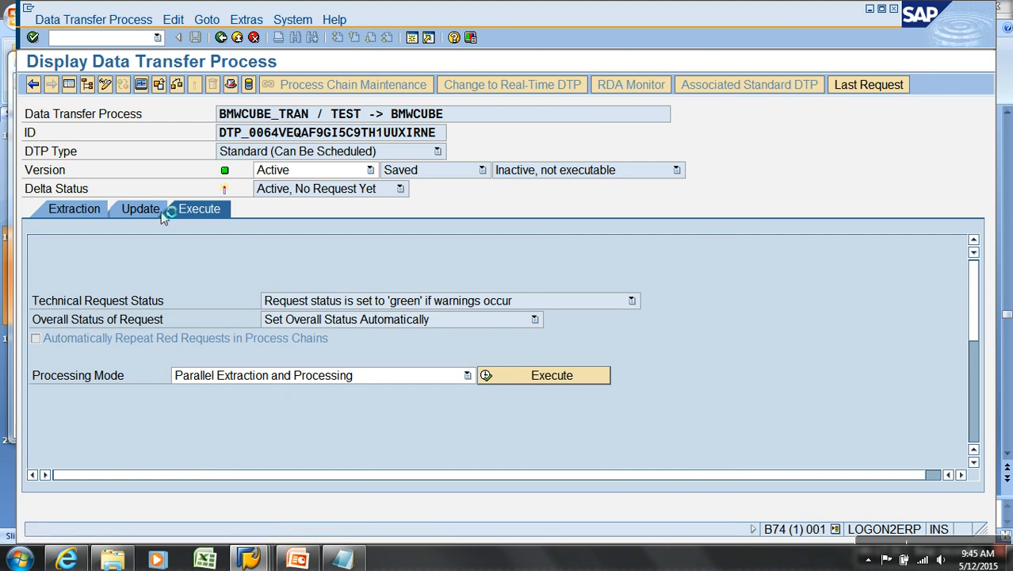
pyautogui.click(294, 324)
pyautogui.click(34, 85)
pyautogui.click(33, 86)
pyautogui.click(33, 86)
pyautogui.click(33, 86)
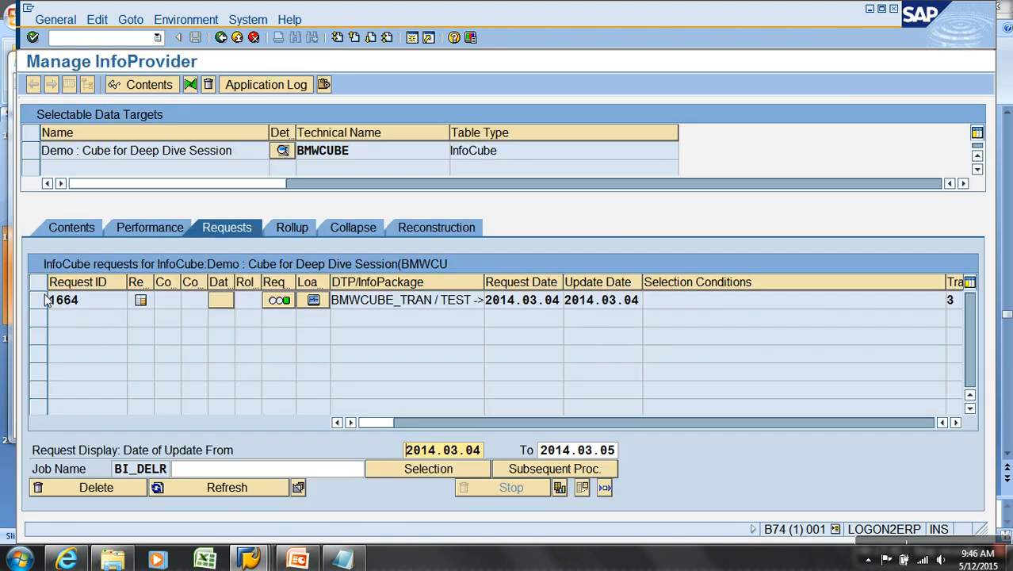
# Display the InfoCube content of BMWCUBE from its contents view, with the fields selected for output.
pyautogui.click(39, 300)
pyautogui.click(73, 229)
pyautogui.click(95, 452)
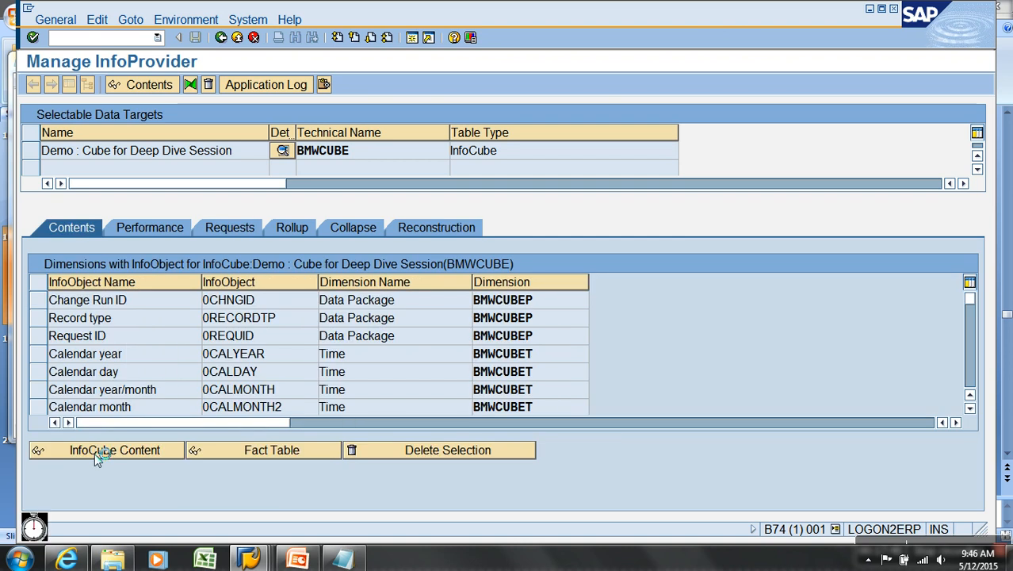
pyautogui.click(115, 84)
pyautogui.click(354, 83)
pyautogui.click(33, 85)
pyautogui.click(33, 84)
# Examine the calendar day, 0CALMONTH, 0CALMONTH2, quarter, year/quarter, 0CALWEEK and 0CALYEAR columns of the loaded BMWCUBE records.
pyautogui.click(130, 117)
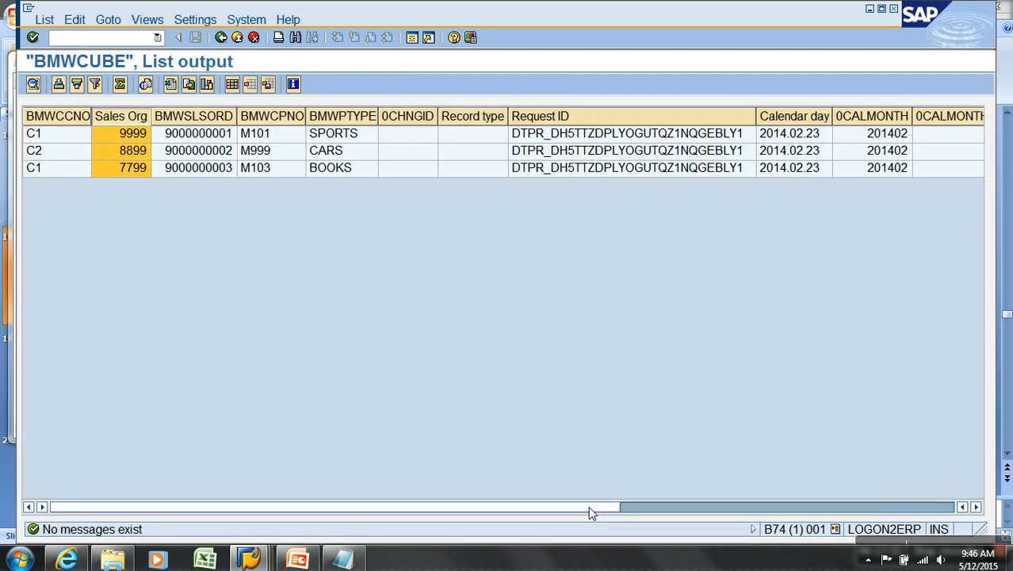
pyautogui.moveTo(588, 511); pyautogui.dragTo(731, 511)
pyautogui.click(590, 119)
pyautogui.click(674, 121)
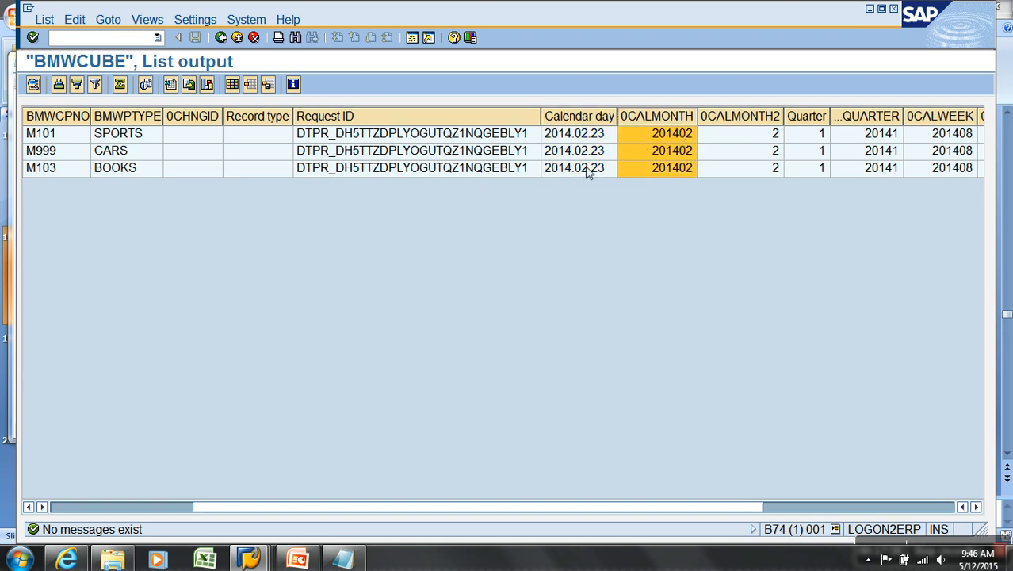
pyautogui.moveTo(755, 124); pyautogui.dragTo(758, 120)
pyautogui.click(807, 119)
pyautogui.click(866, 120)
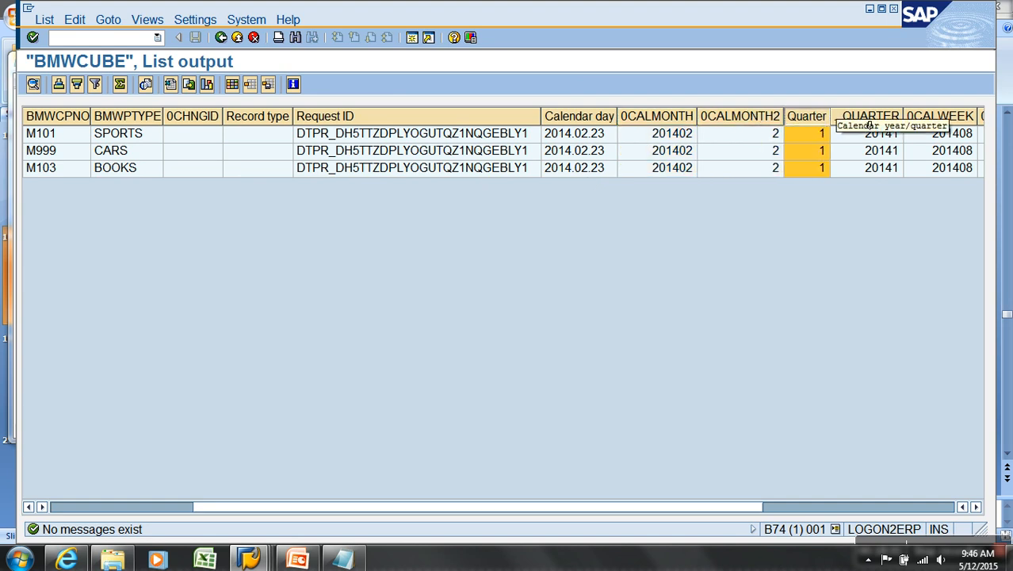
pyautogui.moveTo(757, 506); pyautogui.dragTo(805, 507)
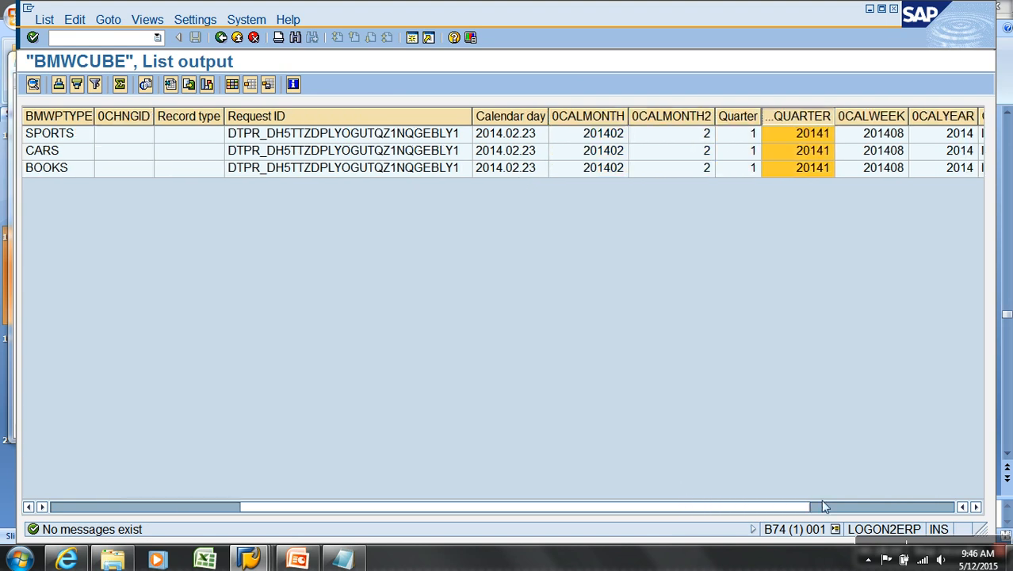
pyautogui.click(893, 130)
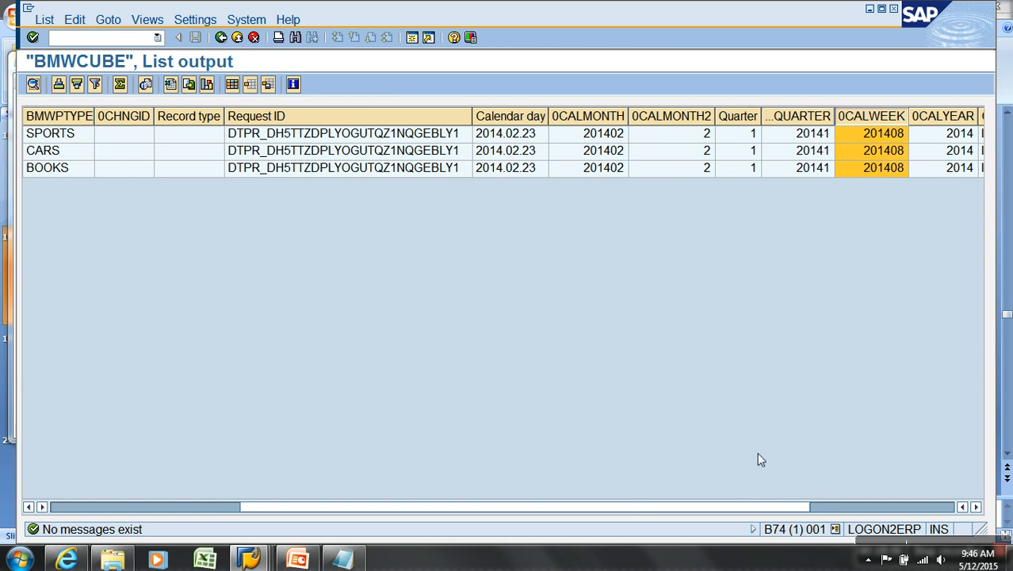
pyautogui.moveTo(744, 508); pyautogui.dragTo(797, 517)
pyautogui.click(886, 118)
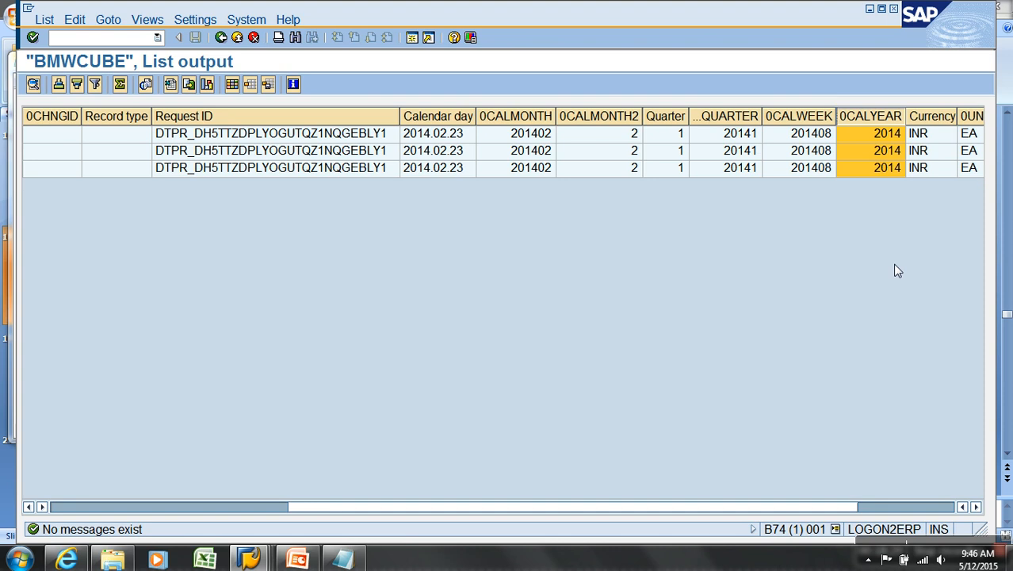
# Leave the BMWCUBE list output, selection screen and request monitor to return to the modeling overview.
pyautogui.click(237, 38)
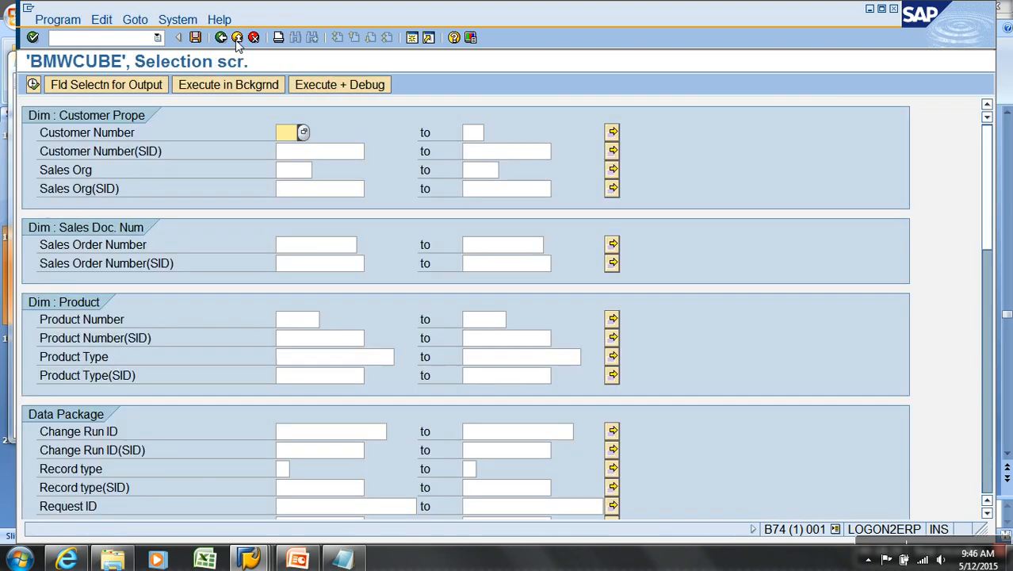
pyautogui.click(237, 38)
pyautogui.click(237, 38)
pyautogui.click(237, 38)
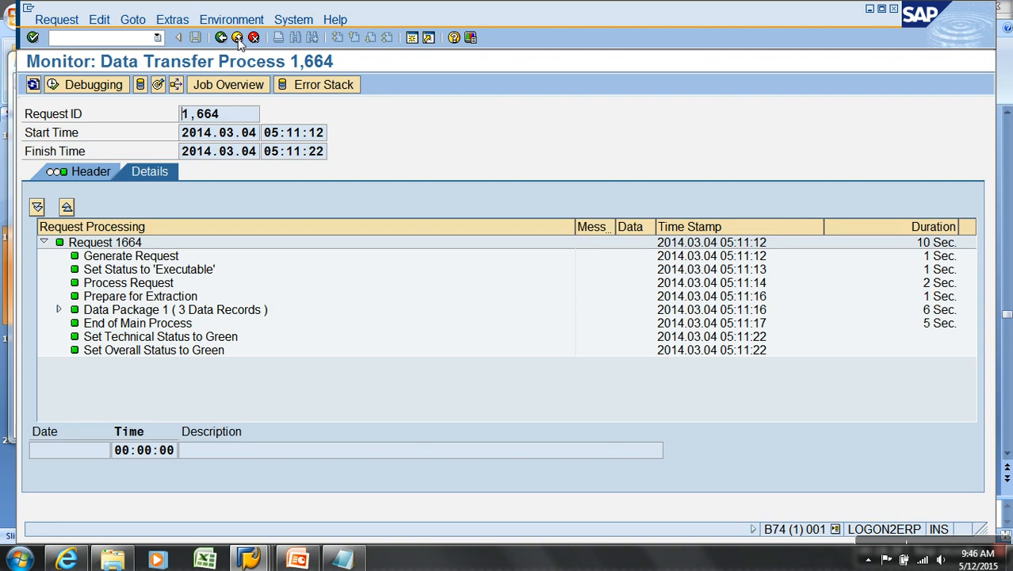
pyautogui.click(237, 38)
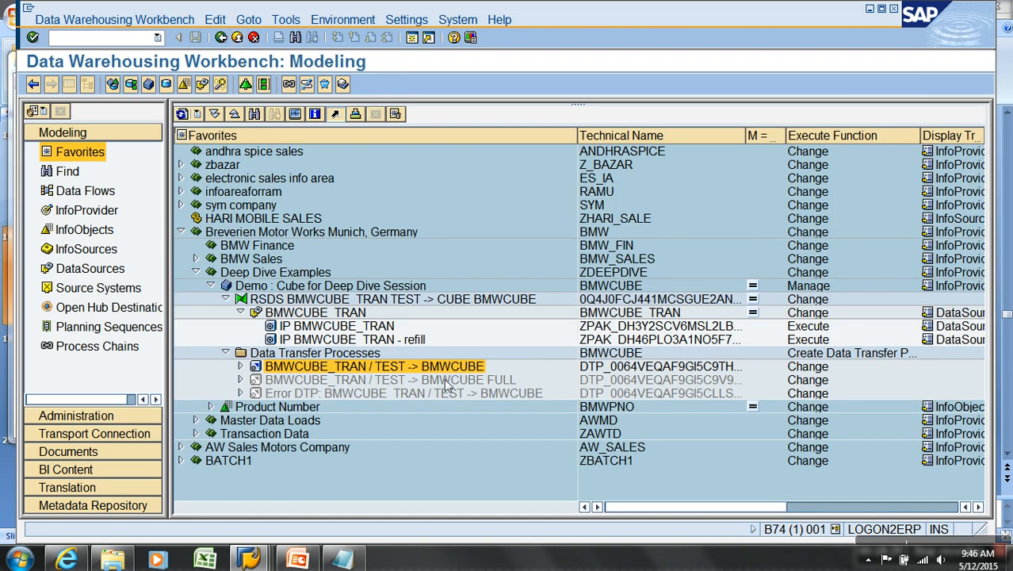
# Switch to the PowerPoint presentation, show slide 19 on the time characteristic rule types, and return to the SAP modeling overview.
pyautogui.click(297, 559)
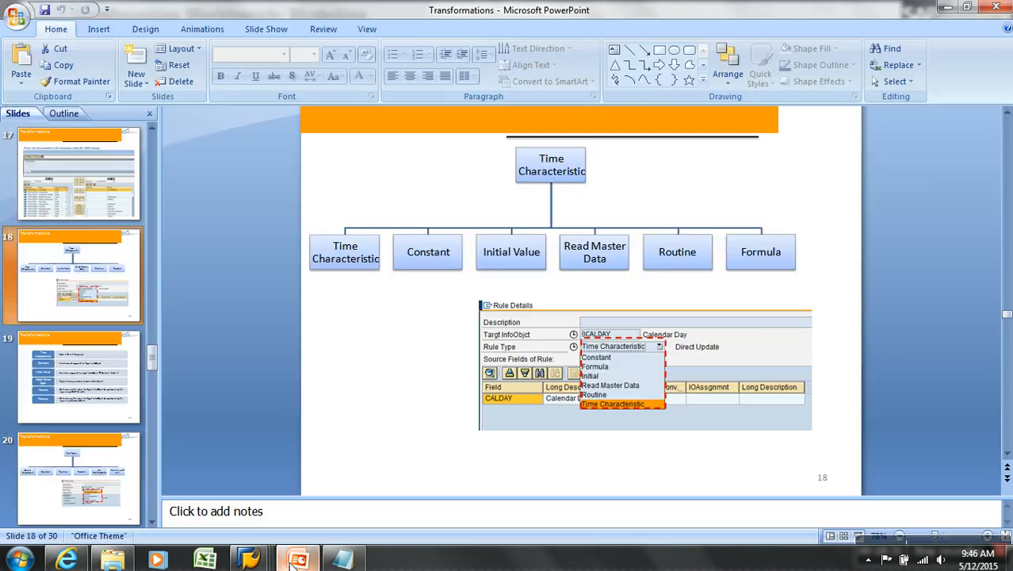
pyautogui.click(77, 396)
pyautogui.moveTo(248, 551)
pyautogui.click(257, 476)
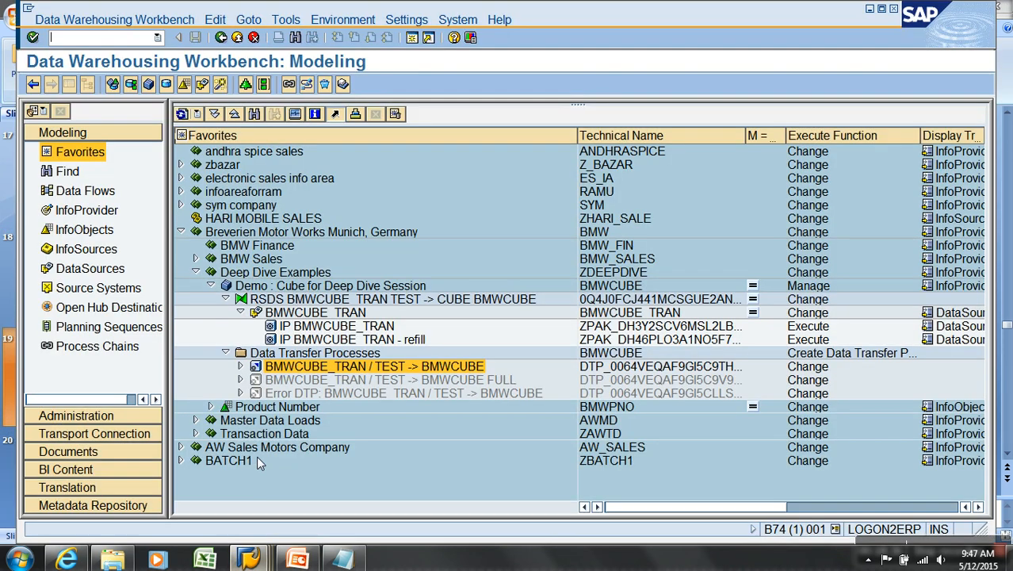
# Open the BMWCUBE transformation in full view, examine the BMWAMT rule details with its source currency, and cancel the rule details.
pyautogui.rightClick(339, 304)
pyautogui.click(369, 327)
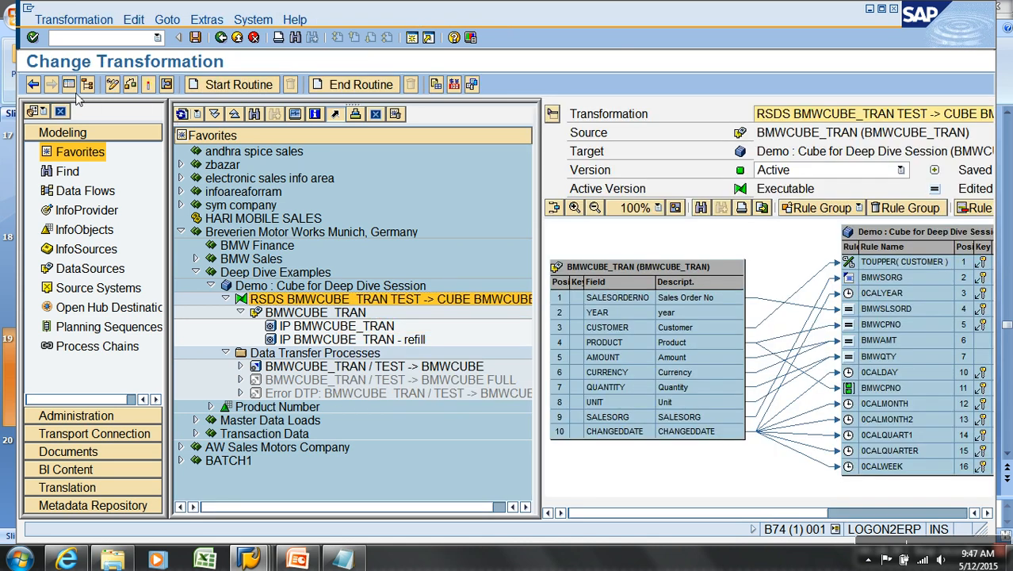
pyautogui.click(70, 85)
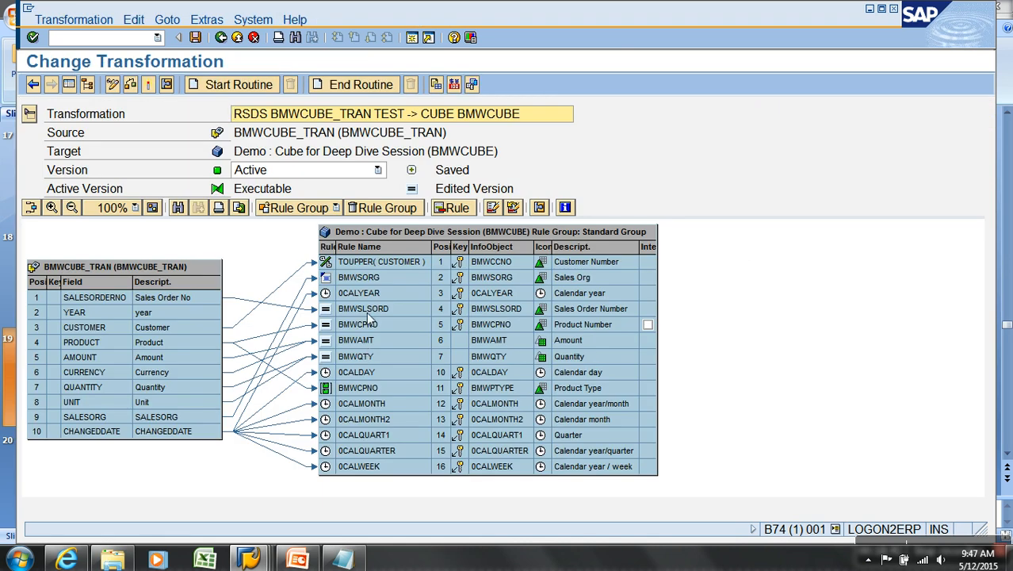
pyautogui.rightClick(577, 341)
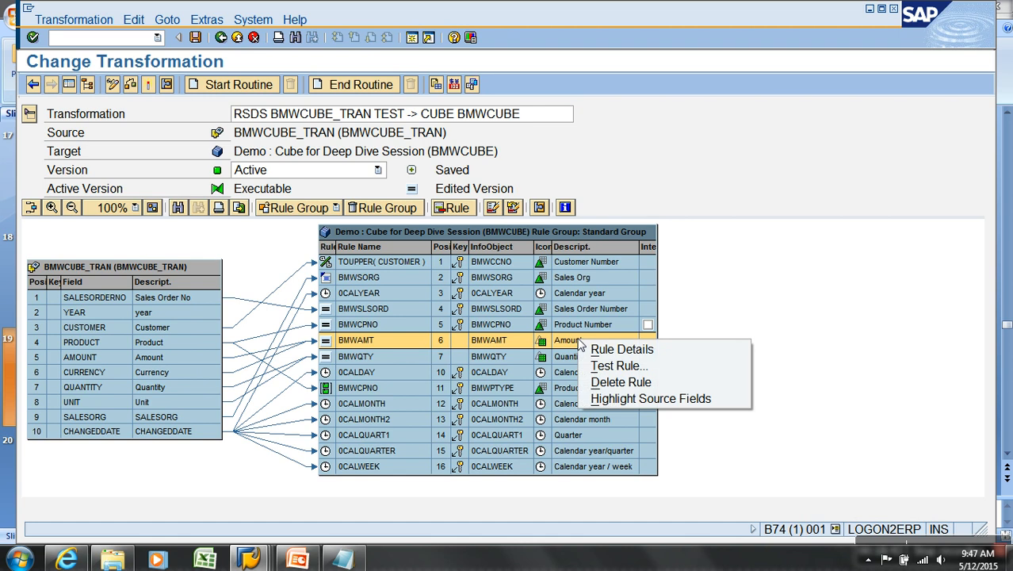
pyautogui.click(612, 349)
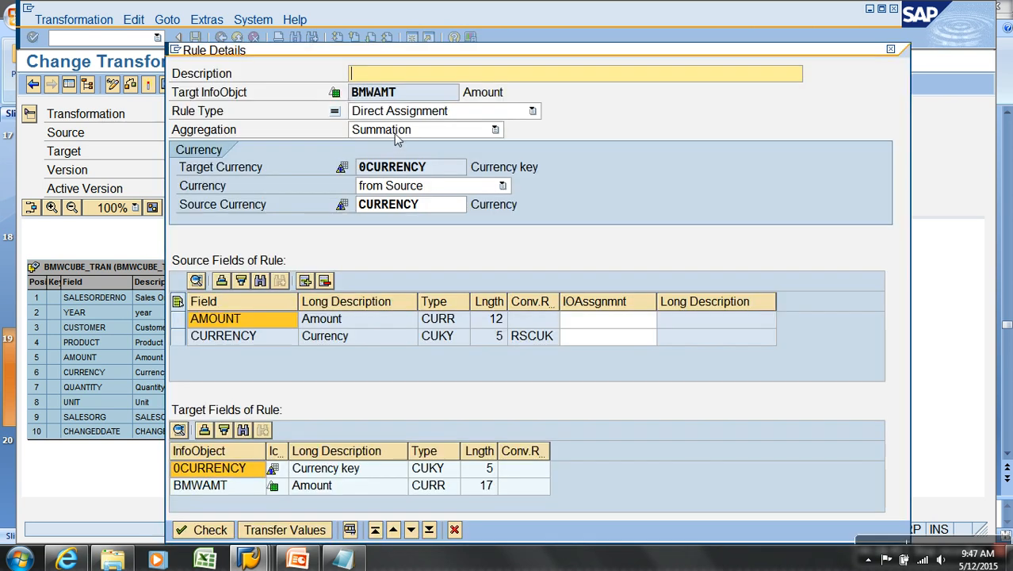
pyautogui.click(359, 483)
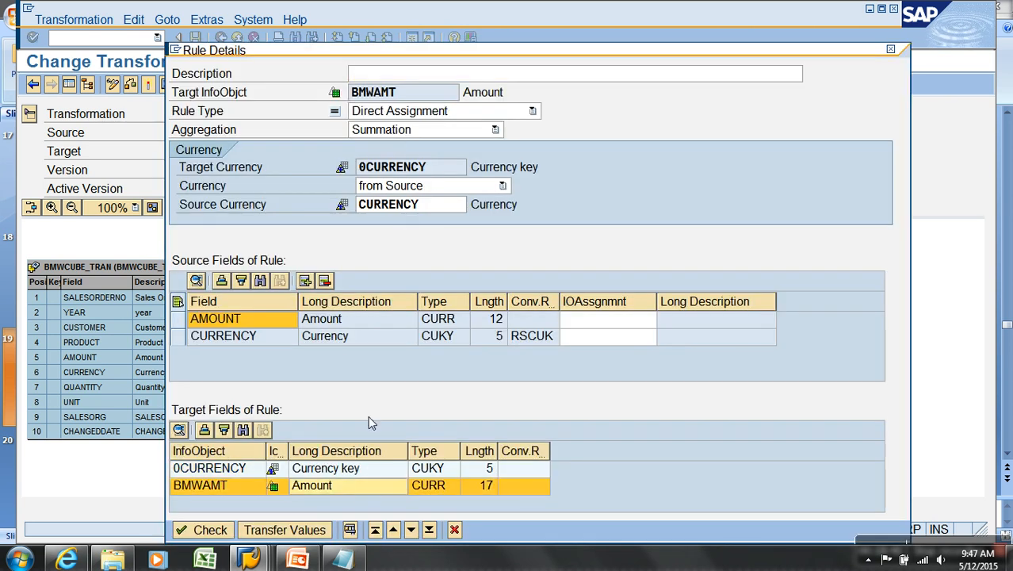
pyautogui.click(444, 210)
pyautogui.moveTo(444, 212); pyautogui.dragTo(366, 200)
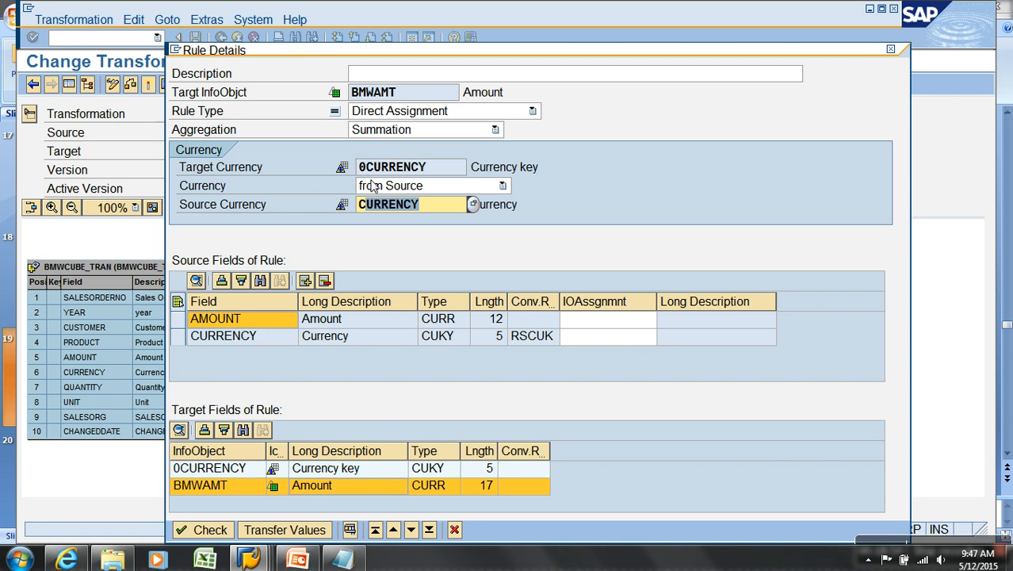
pyautogui.click(462, 530)
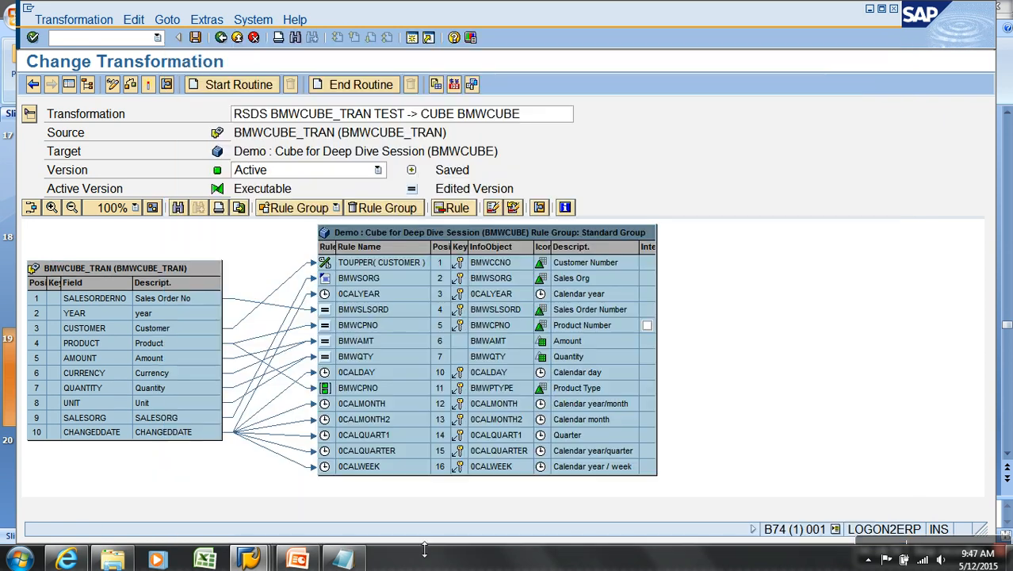
# Switch to the PowerPoint presentation, start the slide show from slide 19 and advance to the key figure rule types on slide 20.
pyautogui.click(298, 559)
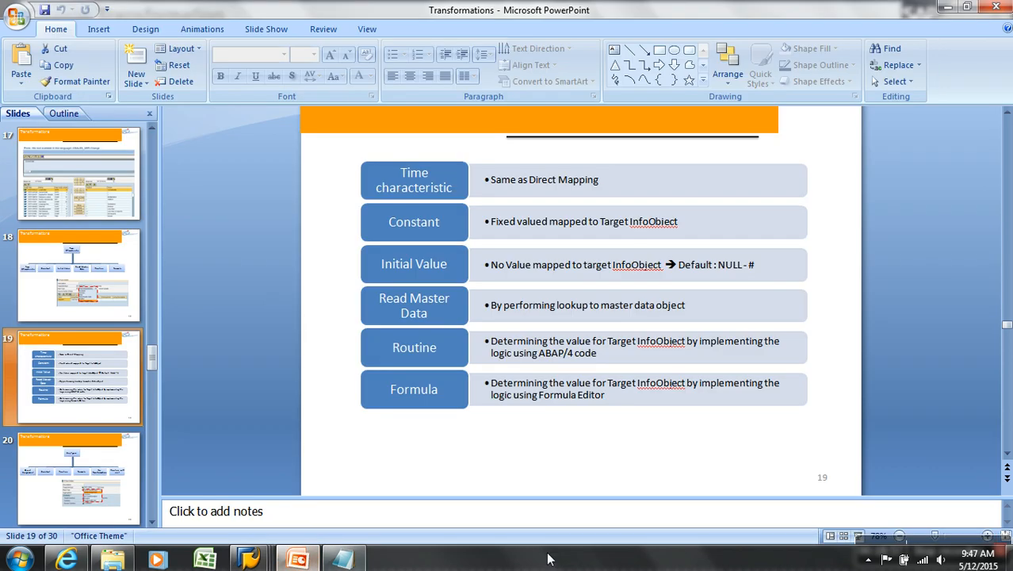
pyautogui.click(857, 536)
pyautogui.press('Right')
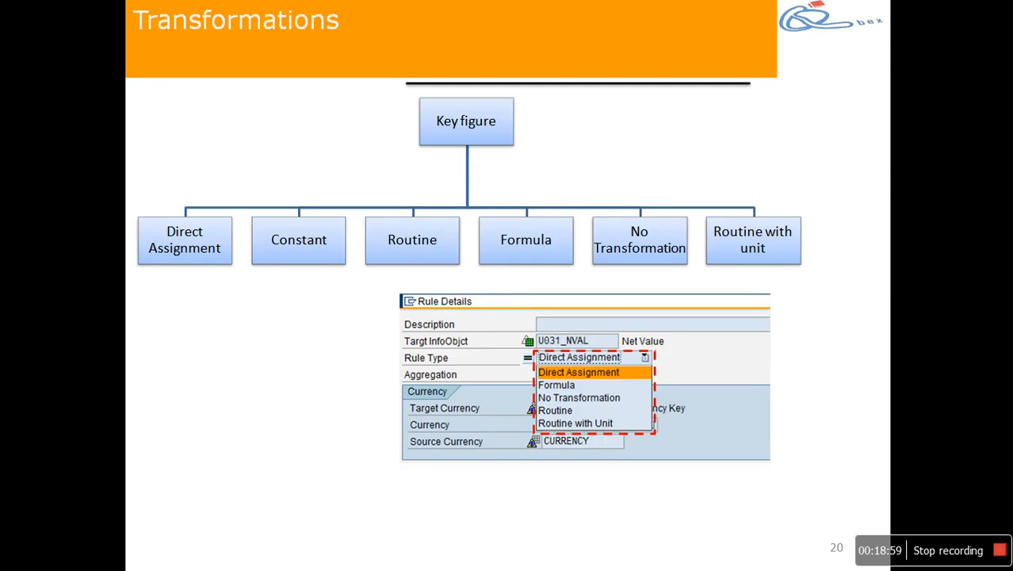